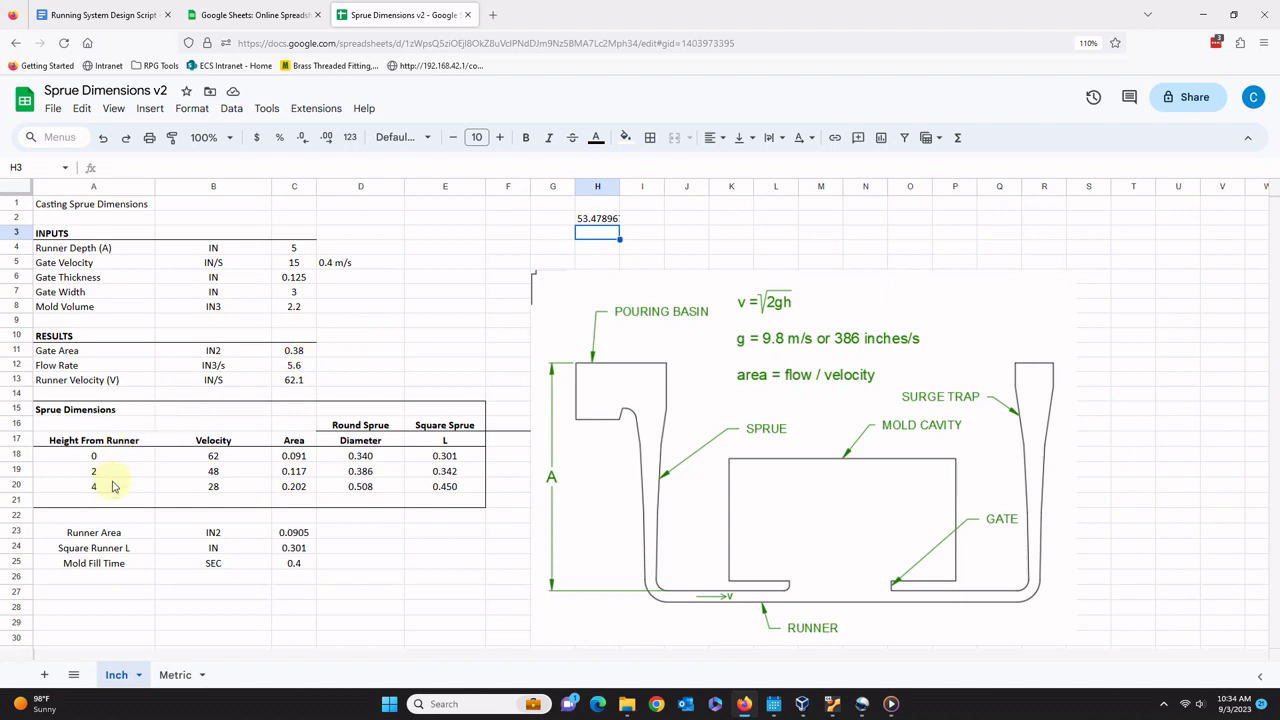
# Try 3 as the last height from runner in the sprue dimensions table, and restore the value to 4.
pyautogui.click(108, 490)
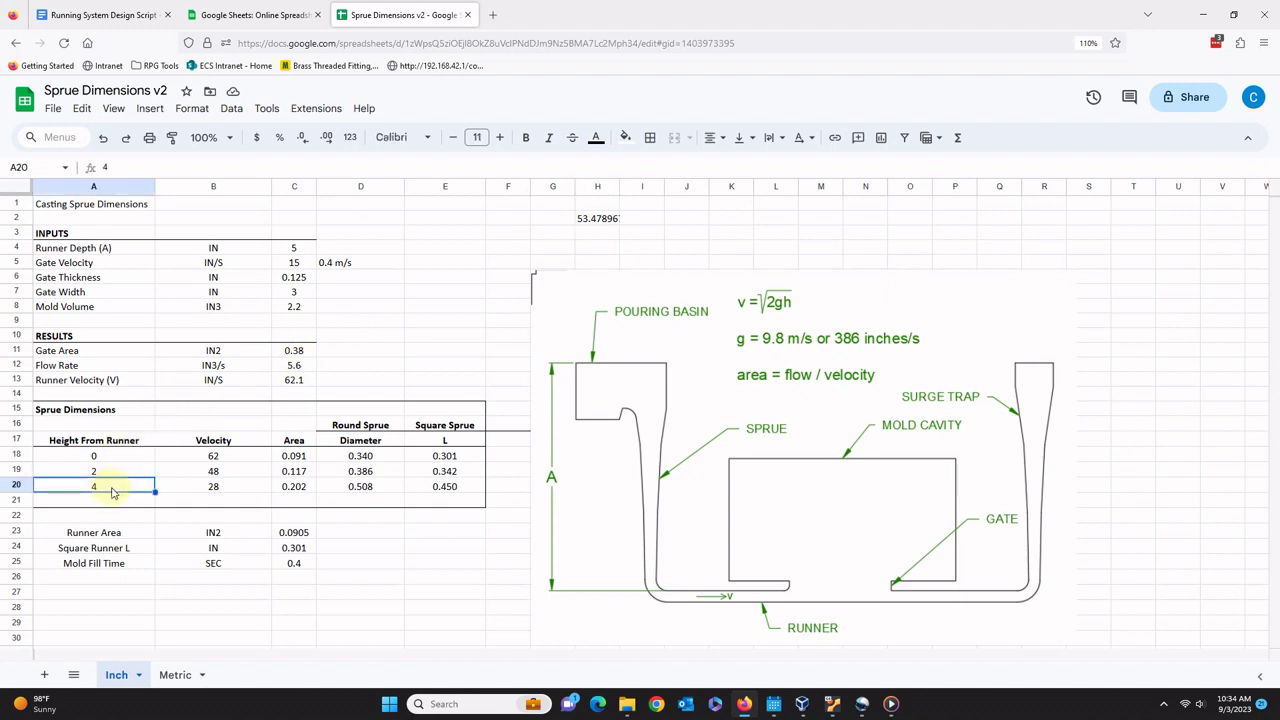
pyautogui.write('3')
pyautogui.press('Return')
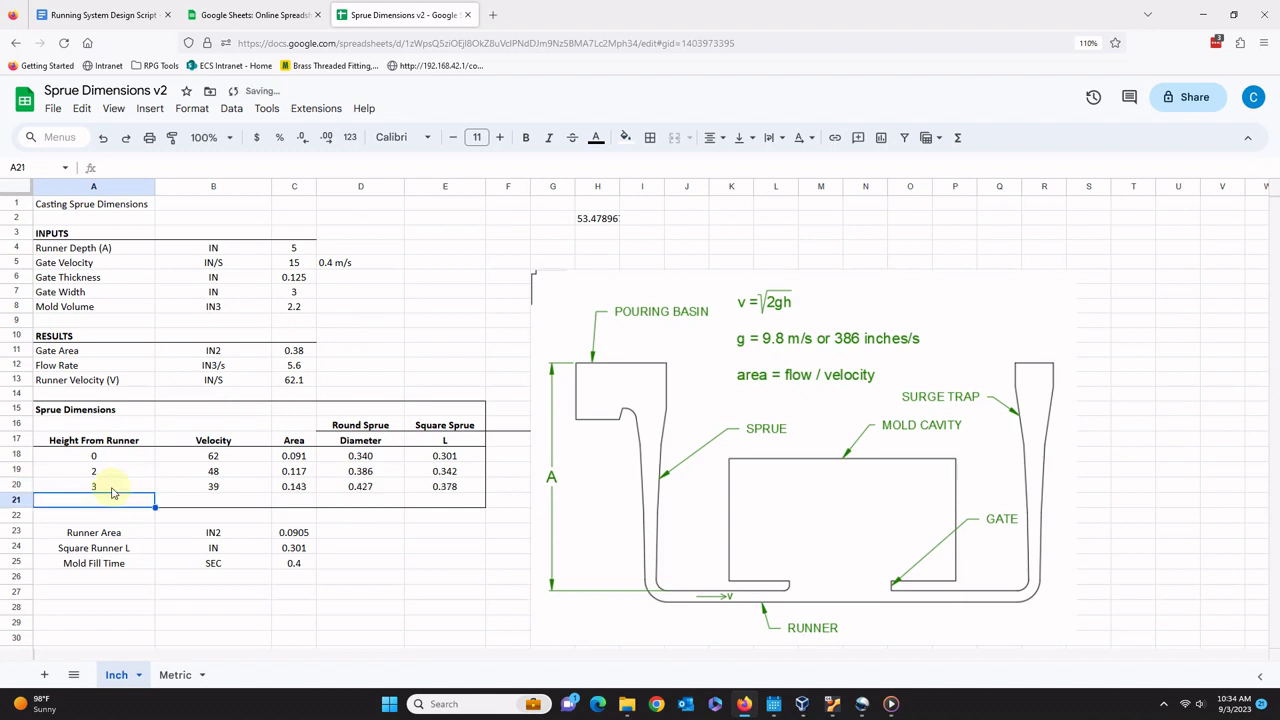
pyautogui.click(113, 488)
pyautogui.write('4')
pyautogui.press('Return')
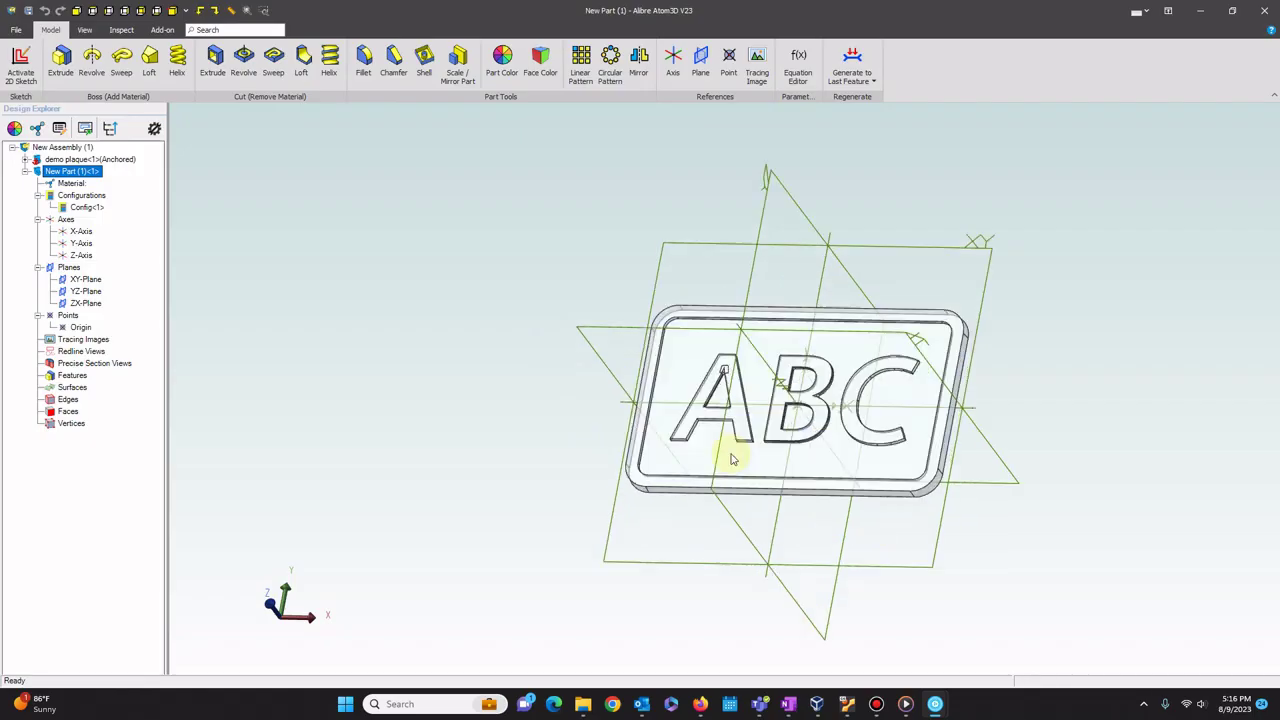
# Start a sketch on the new part's XY plane and draw a rectangle overlapping the plaque's lower edge.
pyautogui.scroll(1, 733, 459)
pyautogui.moveTo(436, 378); pyautogui.dragTo(404, 366, button='middle')
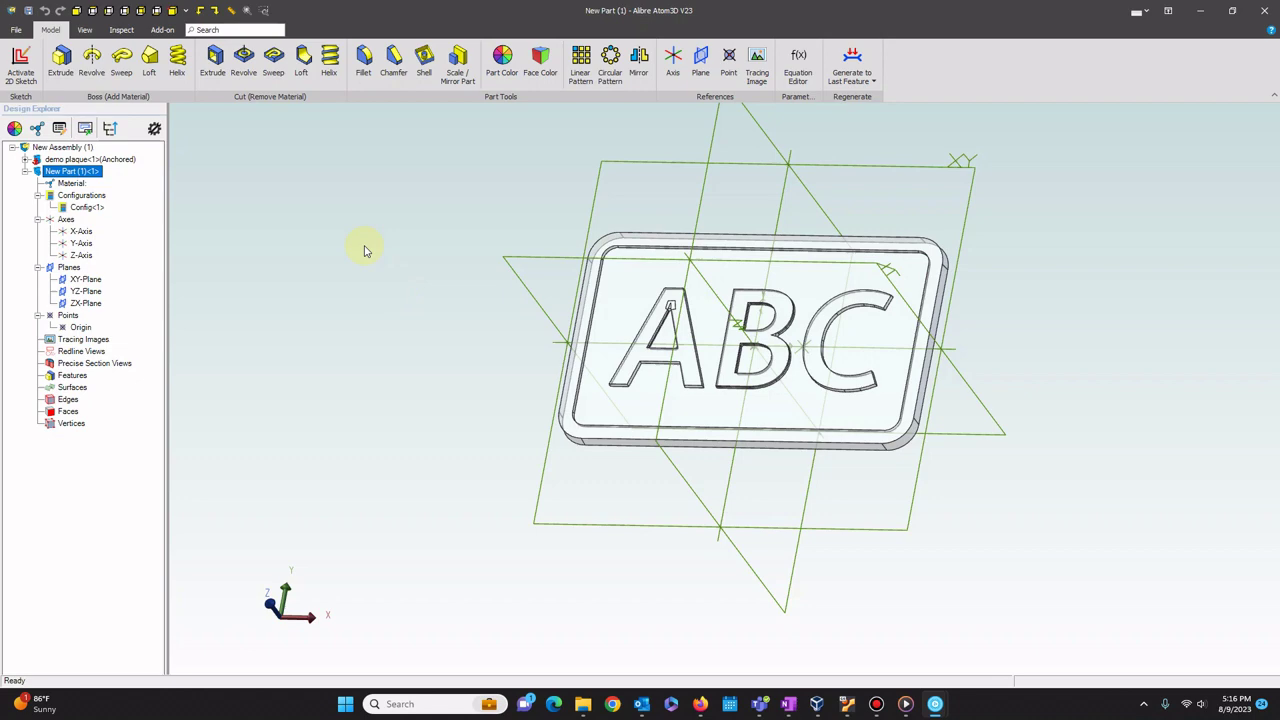
pyautogui.click(610, 525)
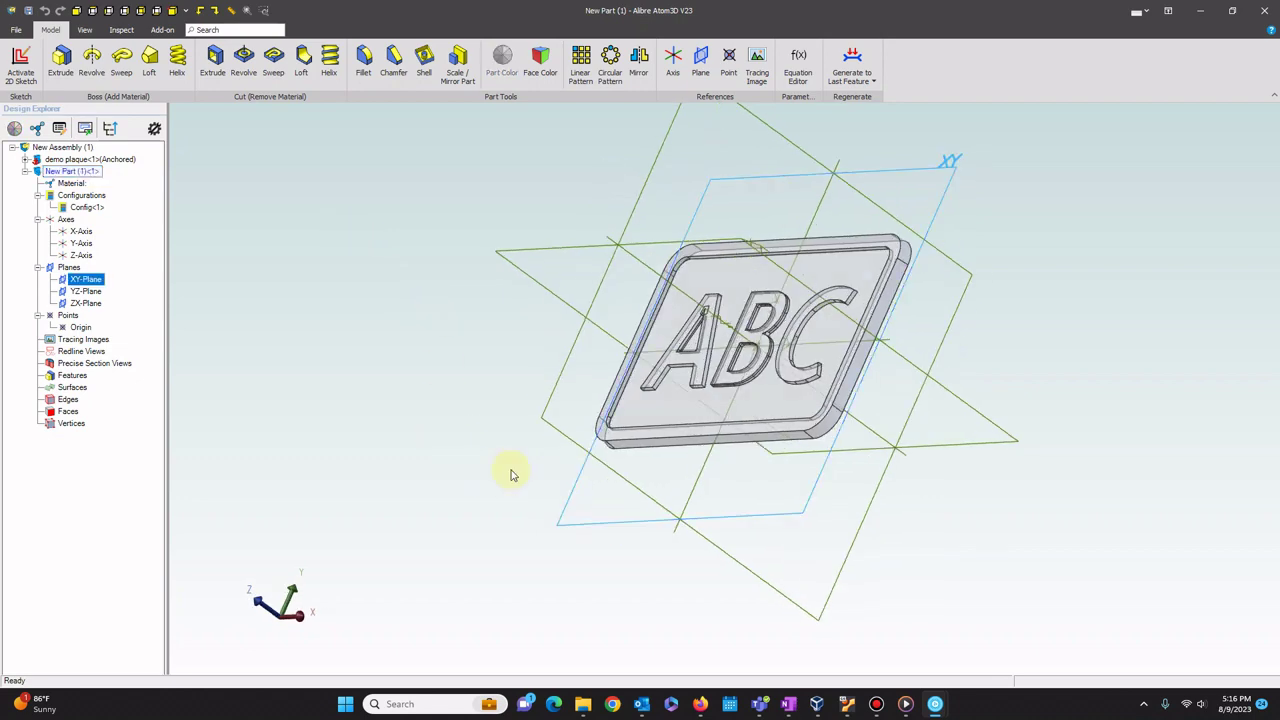
pyautogui.click(20, 60)
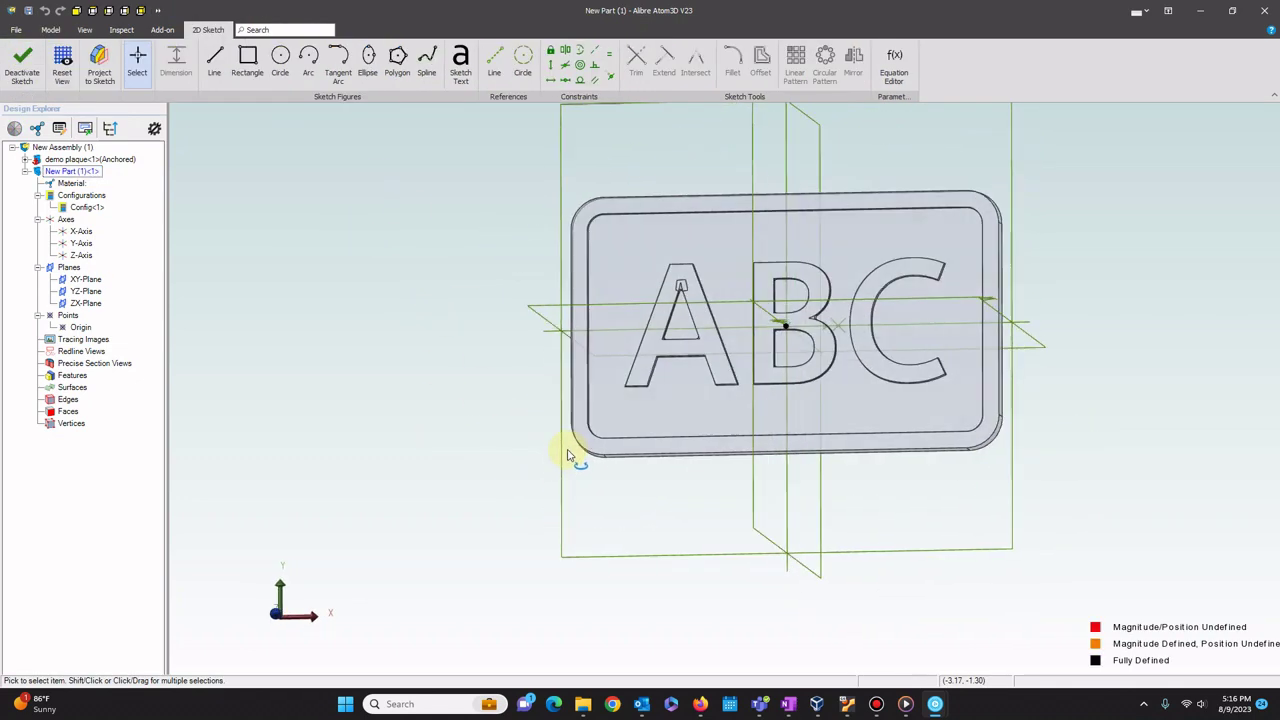
pyautogui.press('r')
pyautogui.click(641, 520)
pyautogui.click(932, 437)
pyautogui.scroll(1, 553, 400)
# Dimension the rectangle's lower edge to a width of 3 inches.
pyautogui.click(176, 62)
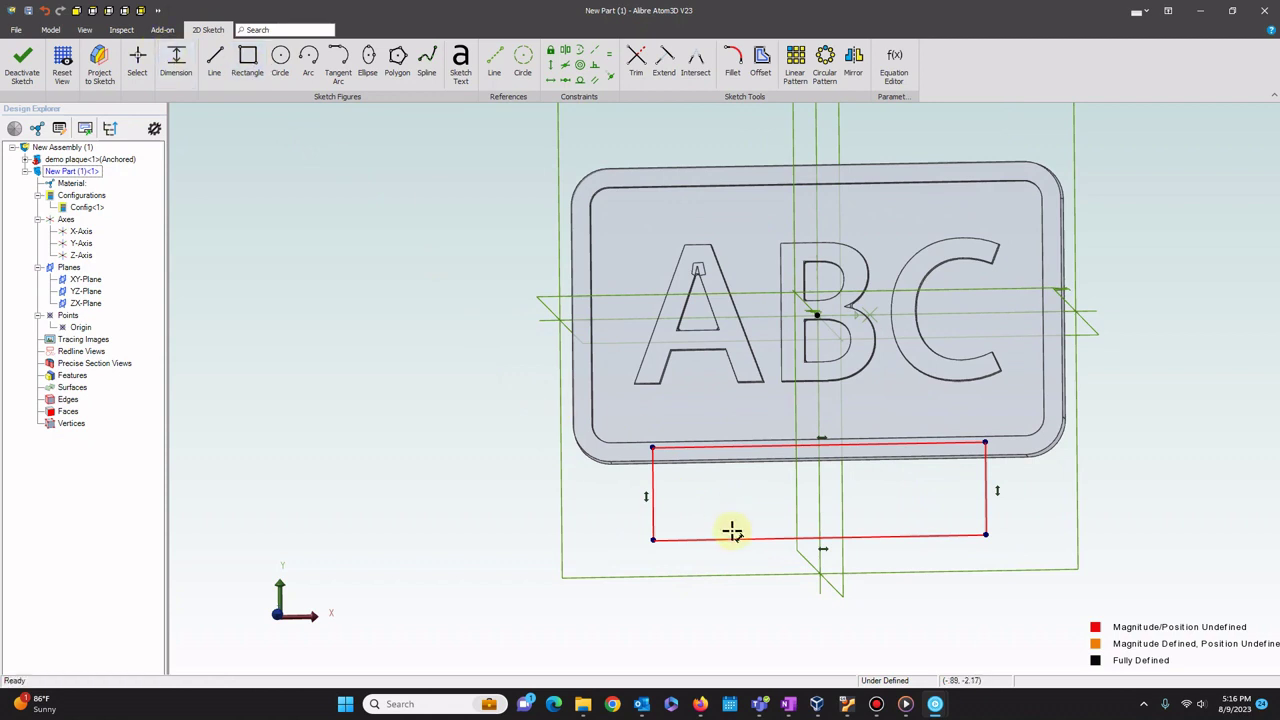
pyautogui.click(735, 537)
pyautogui.click(756, 606)
pyautogui.write('3')
pyautogui.press('Return')
# Center the rectangle with a reference line from the origin to its lower edge's midpoint, constrained perpendicular to that edge.
pyautogui.click(494, 62)
pyautogui.click(817, 315)
pyautogui.click(801, 538)
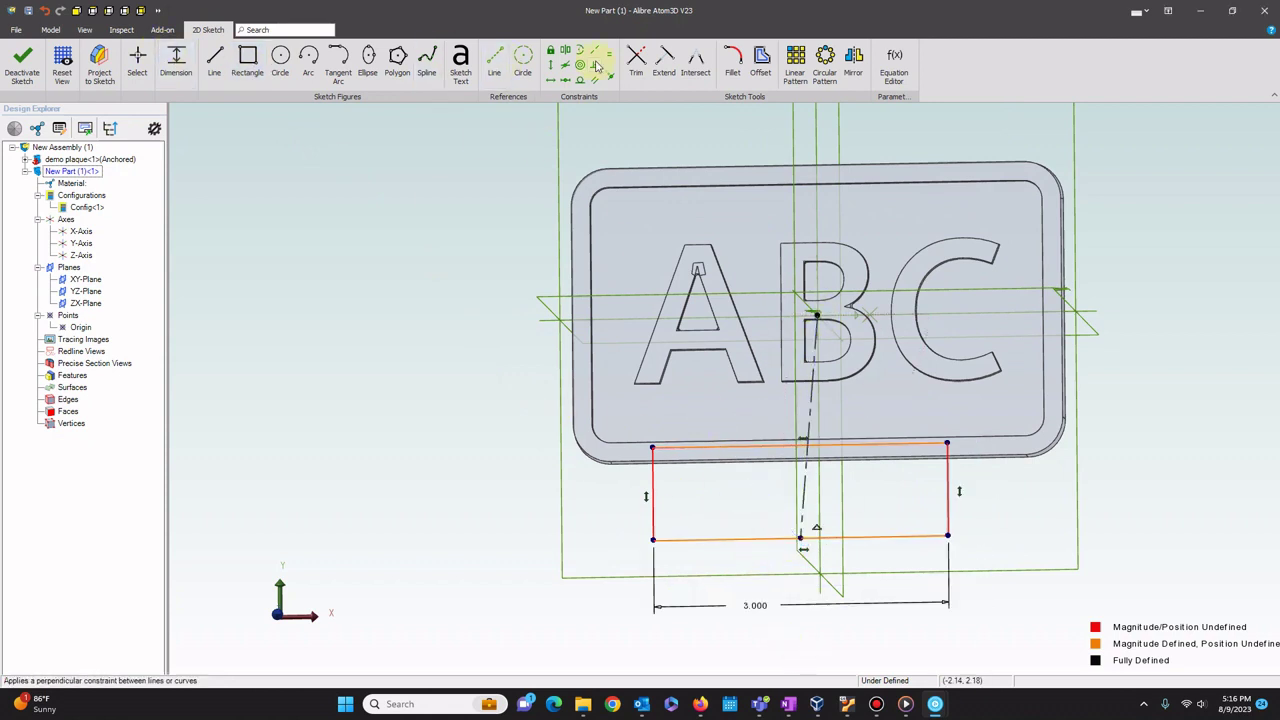
pyautogui.click(596, 65)
pyautogui.click(804, 492)
pyautogui.click(866, 537)
pyautogui.moveTo(611, 466); pyautogui.dragTo(671, 454, button='middle')
pyautogui.press('Escape')
# Place the rectangle's lower edge .5 inch below the plaque's bottom edge and move its upper edge to just inside the plaque.
pyautogui.scroll(2, 671, 454)
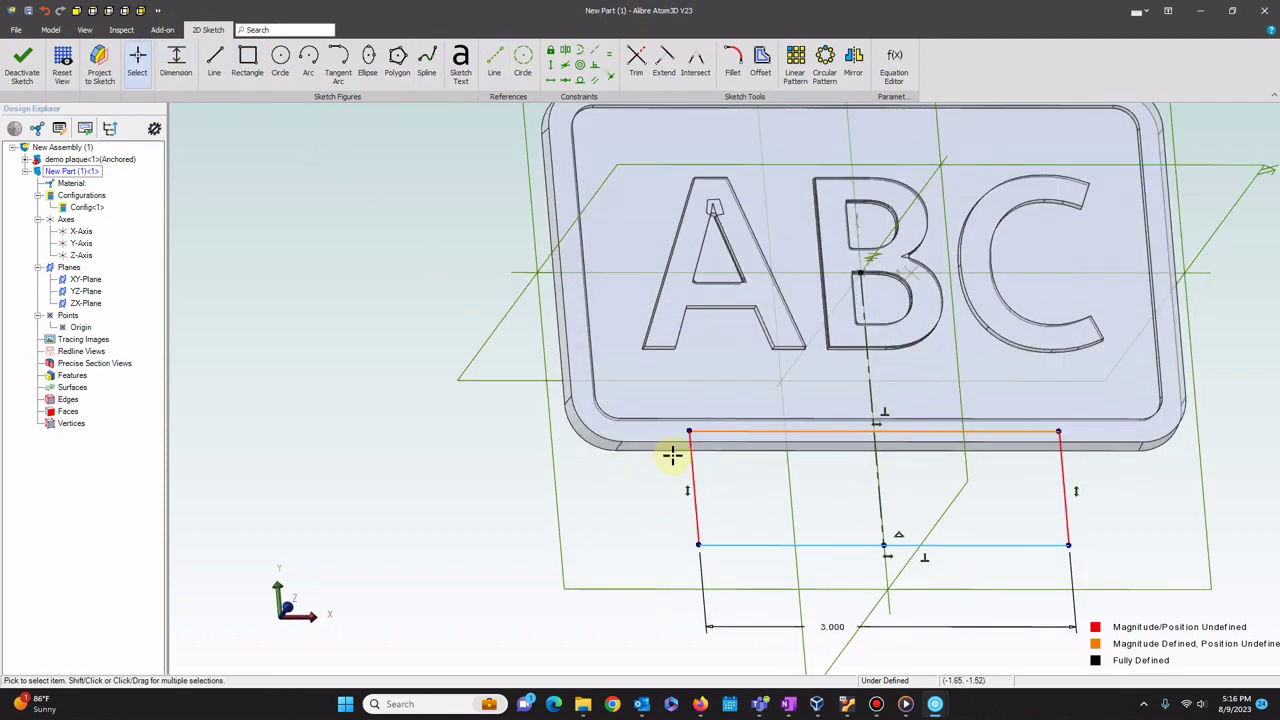
pyautogui.click(176, 62)
pyautogui.click(700, 432)
pyautogui.click(176, 62)
pyautogui.click(700, 450)
pyautogui.click(714, 545)
pyautogui.click(641, 515)
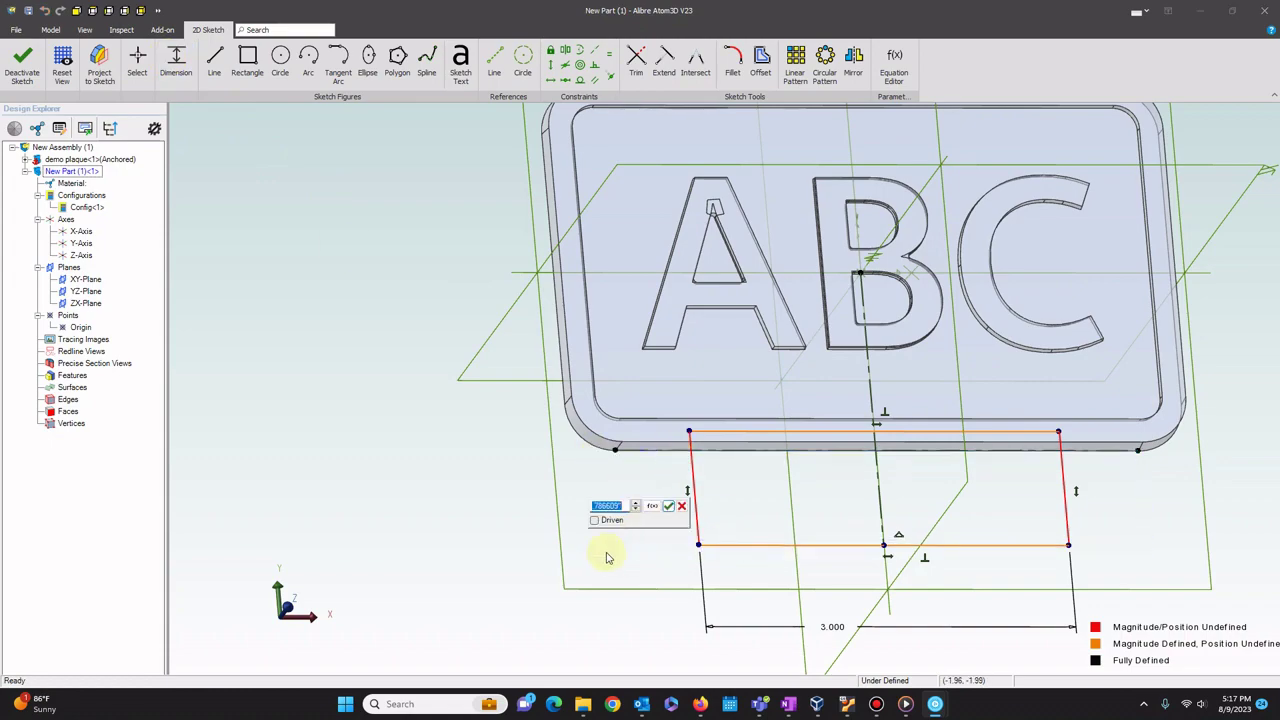
pyautogui.write('.5')
pyautogui.press('Return')
pyautogui.moveTo(617, 449); pyautogui.dragTo(604, 472, button='middle')
pyautogui.press('Escape')
pyautogui.moveTo(694, 408); pyautogui.dragTo(697, 442)
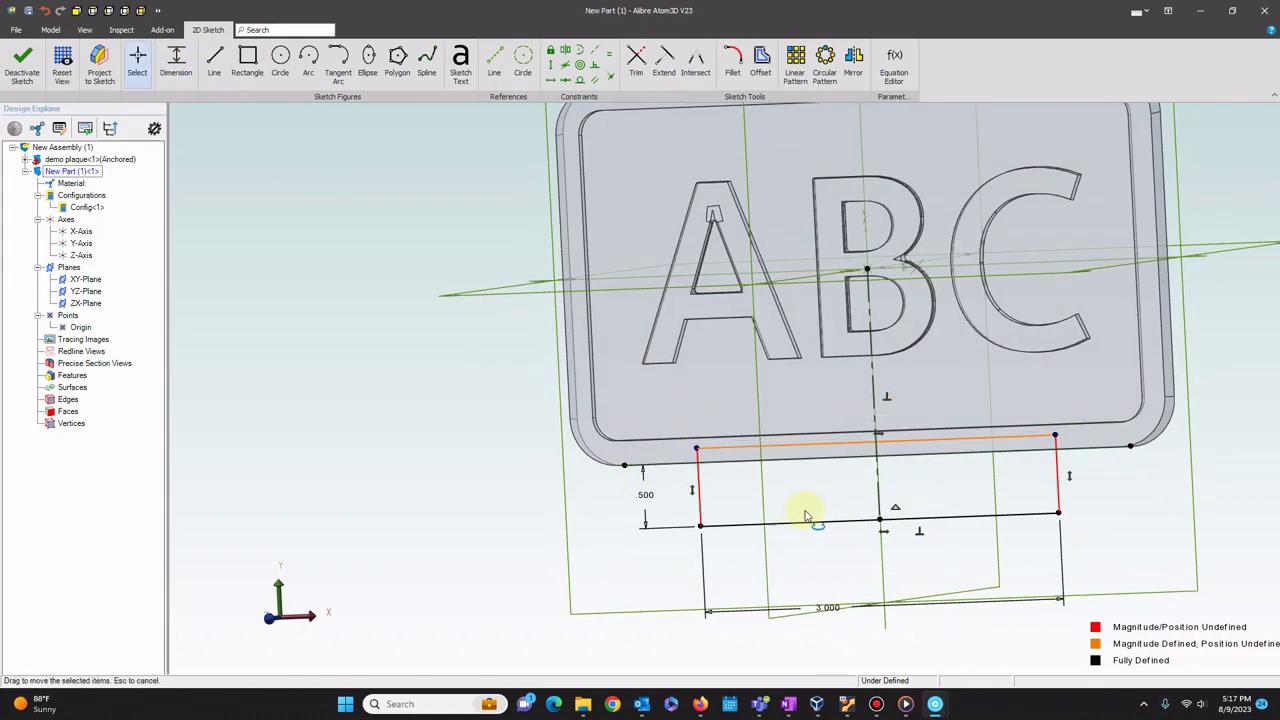
pyautogui.moveTo(807, 516); pyautogui.dragTo(802, 524, button='middle')
# Extrude the gate rectangle as a boss to a depth of .125 inch with a draft angle of -5.
pyautogui.moveTo(652, 472)
pyautogui.mouseDown(button='middle')
pyautogui.moveTo(371, 214)
pyautogui.moveTo(466, 309)
pyautogui.moveTo(400, 306)
pyautogui.moveTo(457, 306)
pyautogui.moveTo(370, 230)
pyautogui.mouseUp(button='middle')
pyautogui.click(50, 29)
pyautogui.click(63, 62)
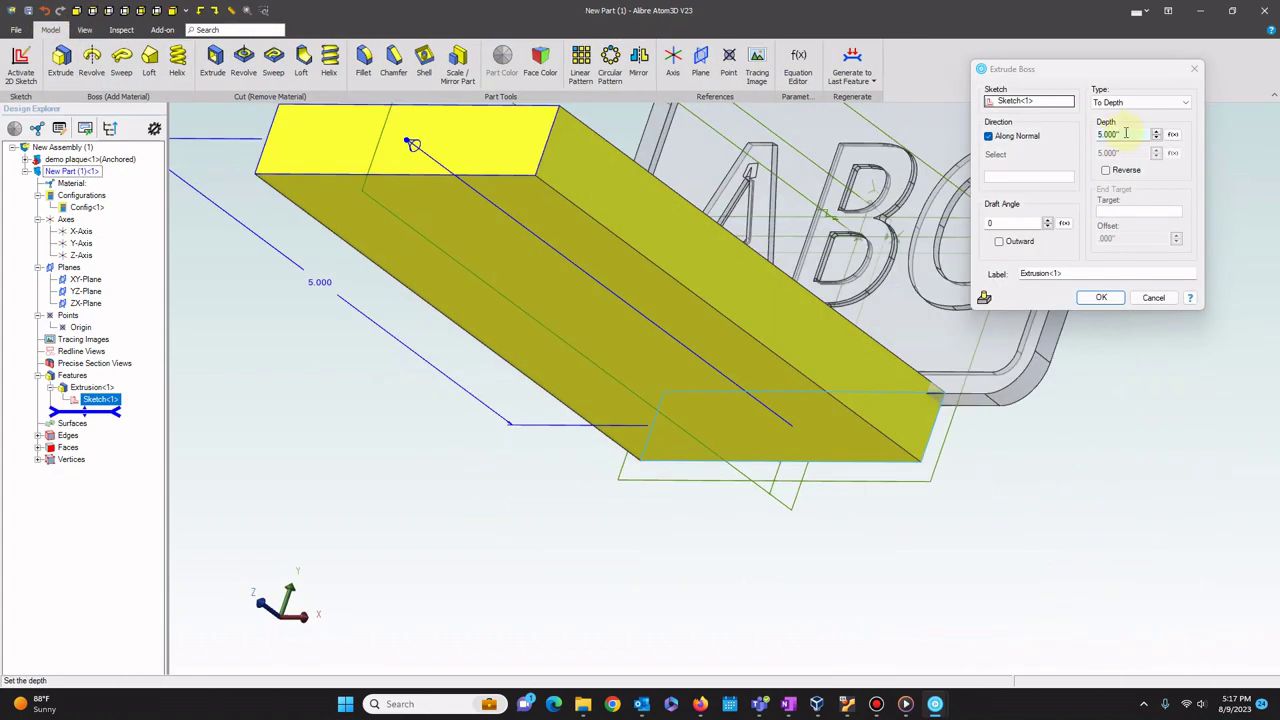
pyautogui.moveTo(1126, 134); pyautogui.dragTo(1054, 131)
pyautogui.write('.125')
pyautogui.click(1012, 225)
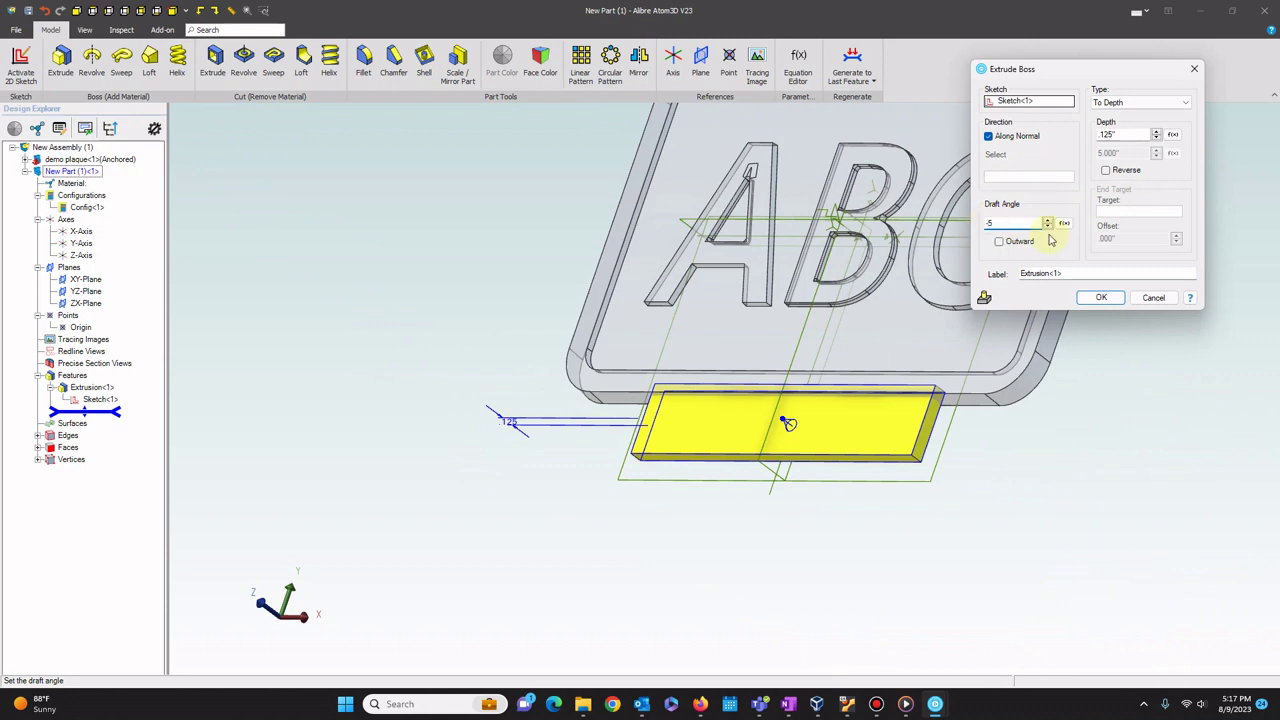
pyautogui.click(1101, 297)
# Start a sketch on the YZ plane and draw a closed trapezoid beside the gate for the runner profile.
pyautogui.moveTo(985, 440); pyautogui.dragTo(500, 323, button='middle')
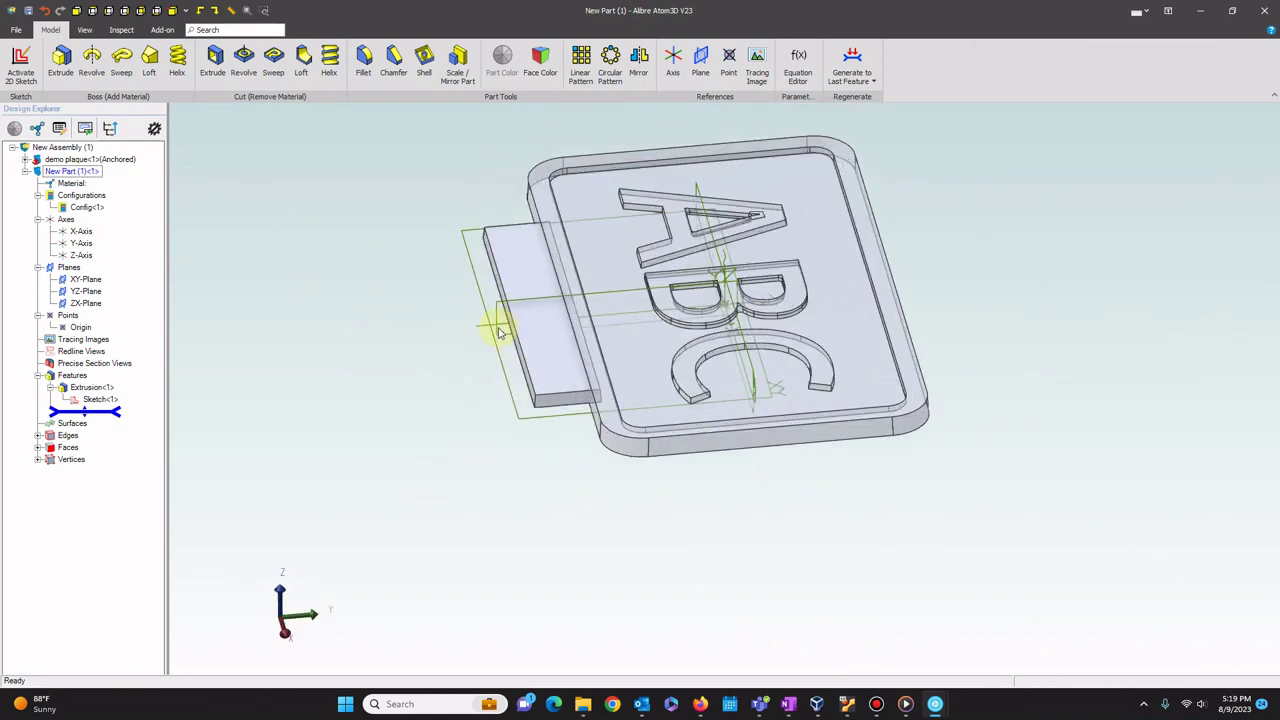
pyautogui.scroll(5, 500, 323)
pyautogui.click(20, 60)
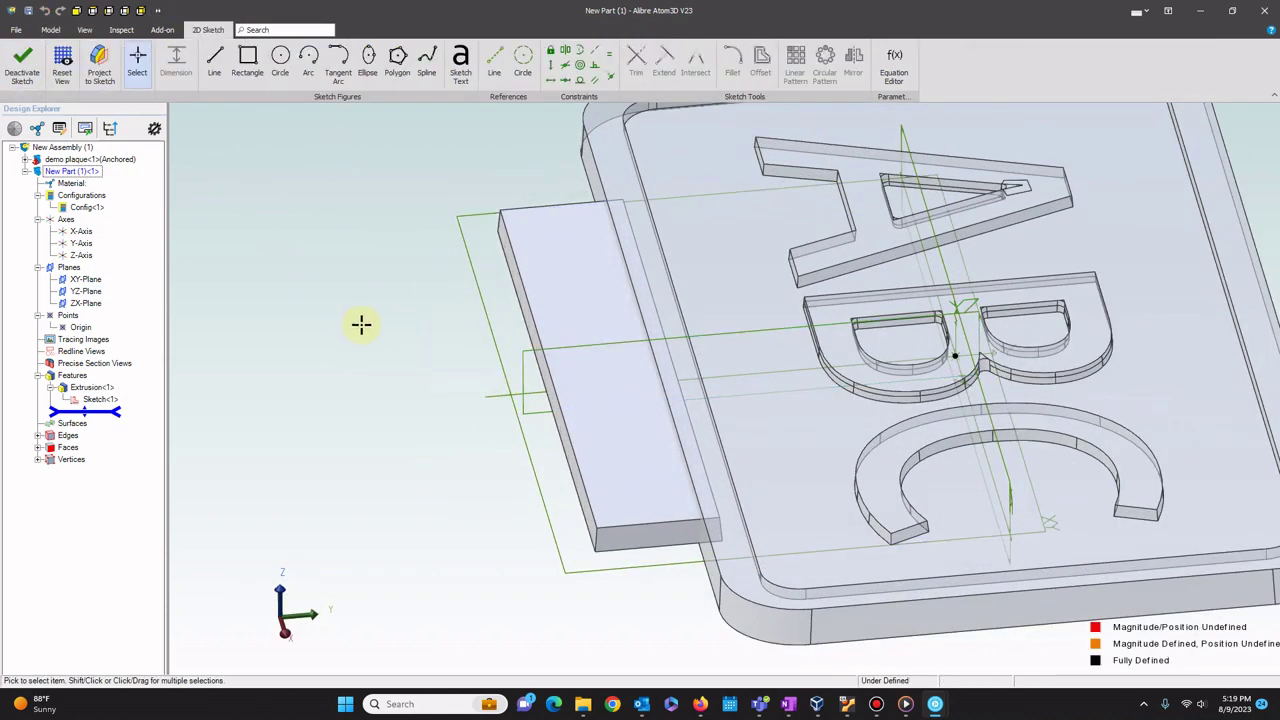
pyautogui.click(214, 62)
pyautogui.click(463, 400)
pyautogui.click(356, 408)
pyautogui.click(376, 338)
pyautogui.click(442, 332)
pyautogui.click(463, 399)
# Draw two reference lines across the trapezoid, joining the midpoints of its opposite sides.
pyautogui.click(494, 62)
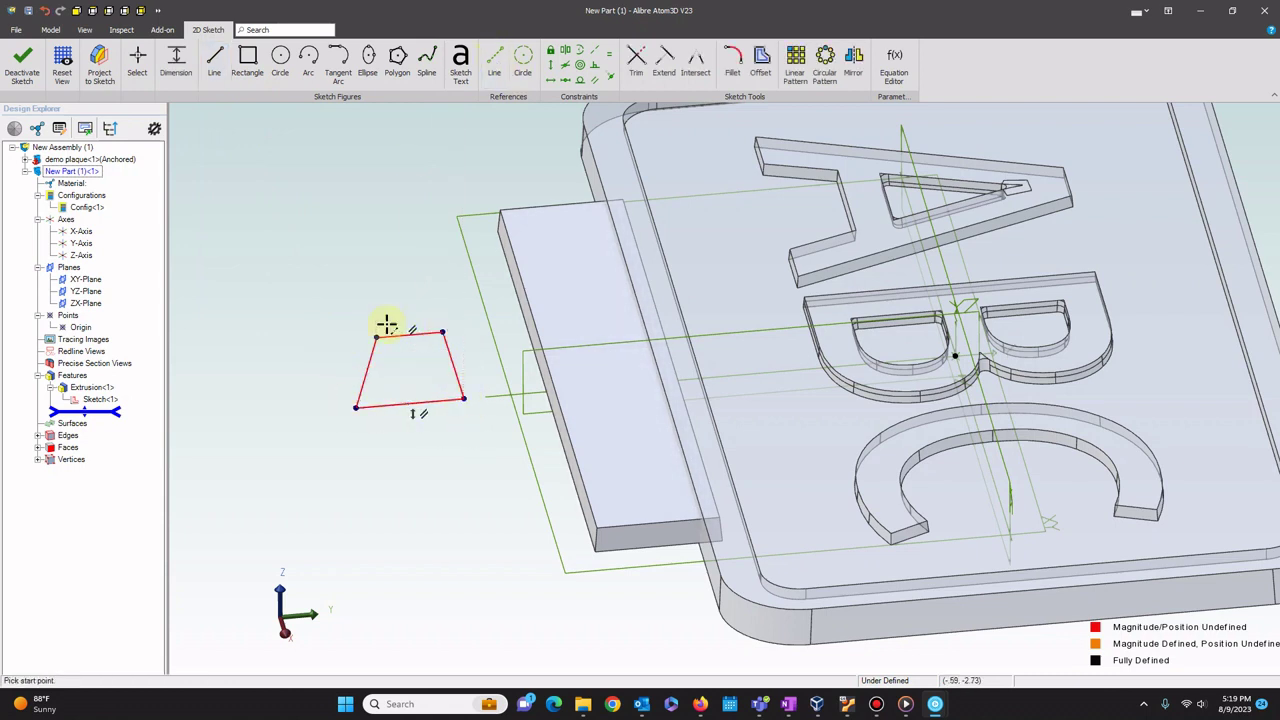
pyautogui.click(410, 403)
pyautogui.click(409, 334)
pyautogui.click(367, 373)
pyautogui.click(453, 366)
pyautogui.scroll(1, 318, 318)
# Set the angle between the trapezoid's slanted side and its base to 85 degrees.
pyautogui.click(176, 62)
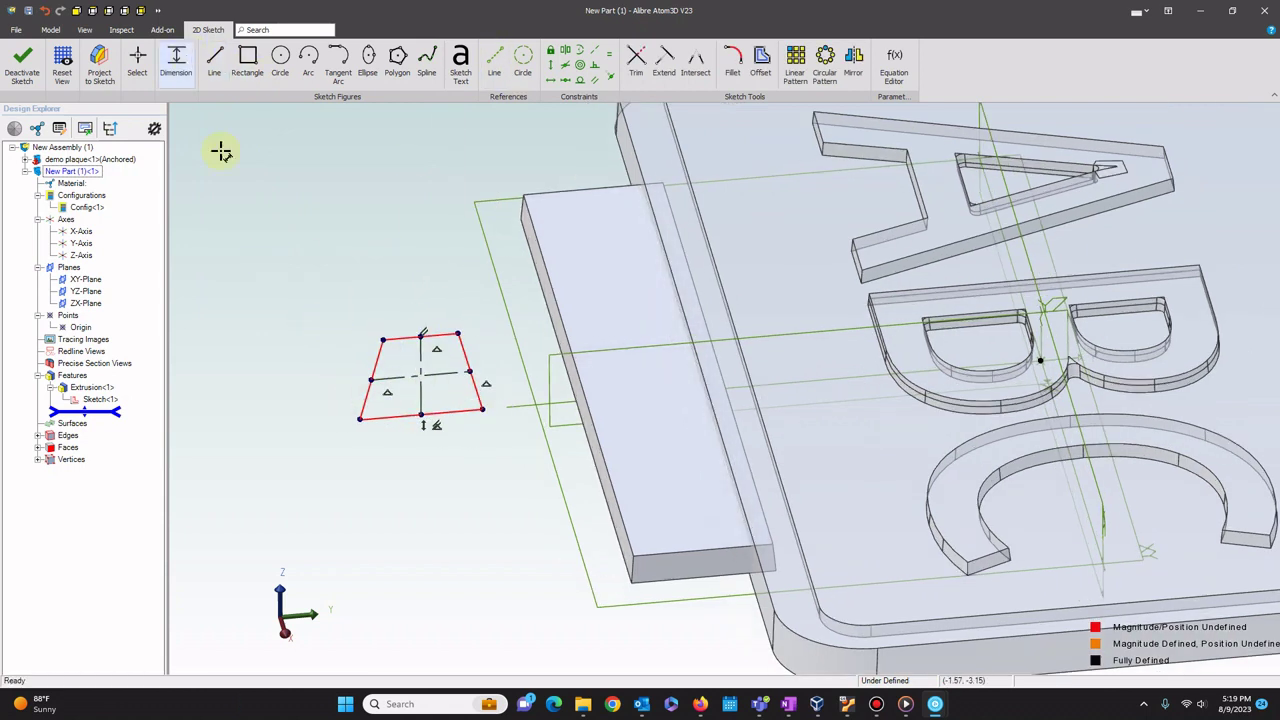
pyautogui.click(366, 400)
pyautogui.click(380, 417)
pyautogui.click(497, 288)
pyautogui.write('85')
pyautogui.press('Return')
pyautogui.press('Escape')
# Constrain the trapezoid's vertical reference line perpendicular to the base and equal in length to the horizontal reference line.
pyautogui.click(595, 65)
pyautogui.click(418, 389)
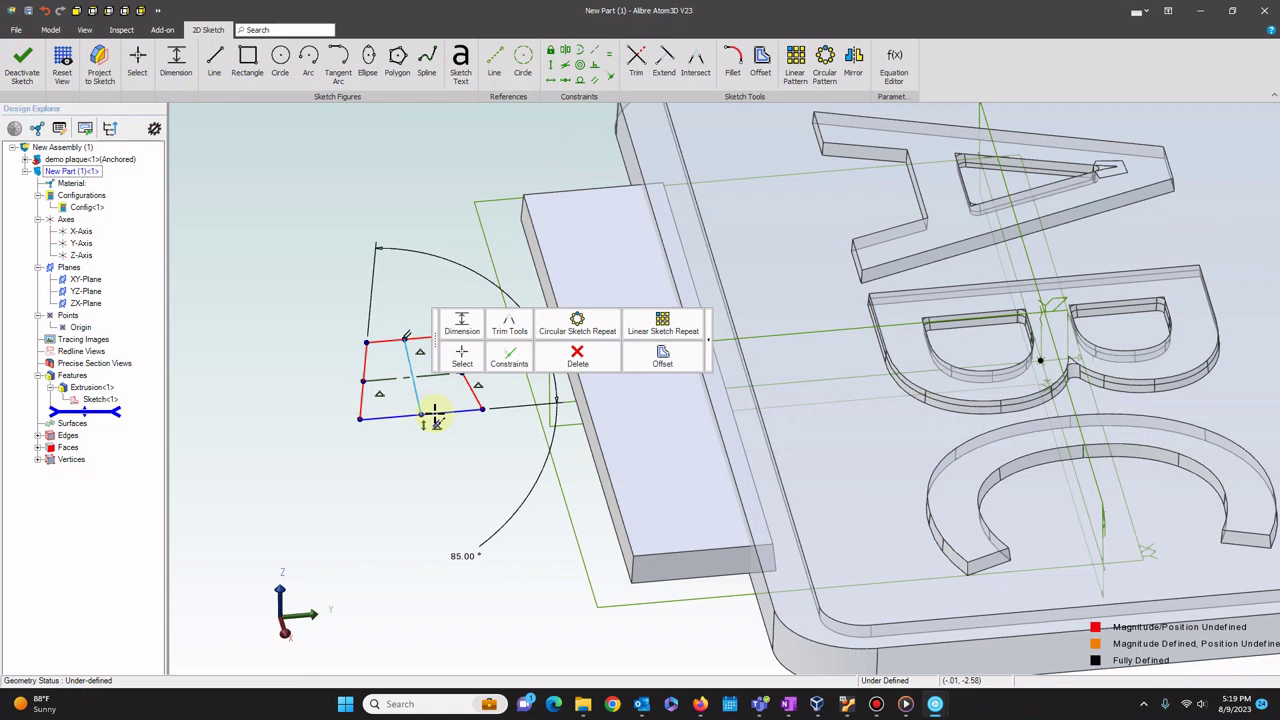
pyautogui.click(434, 415)
pyautogui.press('Escape')
pyautogui.moveTo(465, 556); pyautogui.dragTo(481, 301)
pyautogui.click(176, 62)
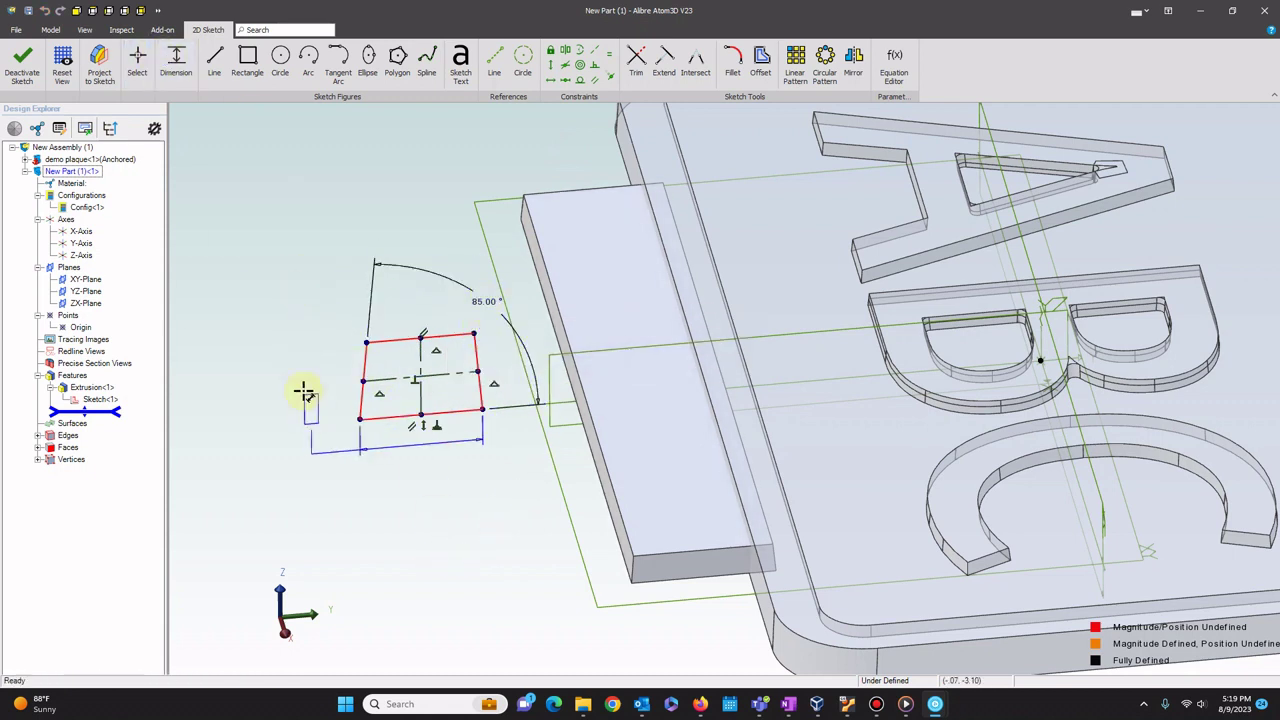
pyautogui.click(610, 54)
pyautogui.click(421, 355)
pyautogui.click(436, 375)
# Dimension the trapezoid's height to .301 inch.
pyautogui.click(176, 62)
pyautogui.click(375, 378)
pyautogui.click(307, 376)
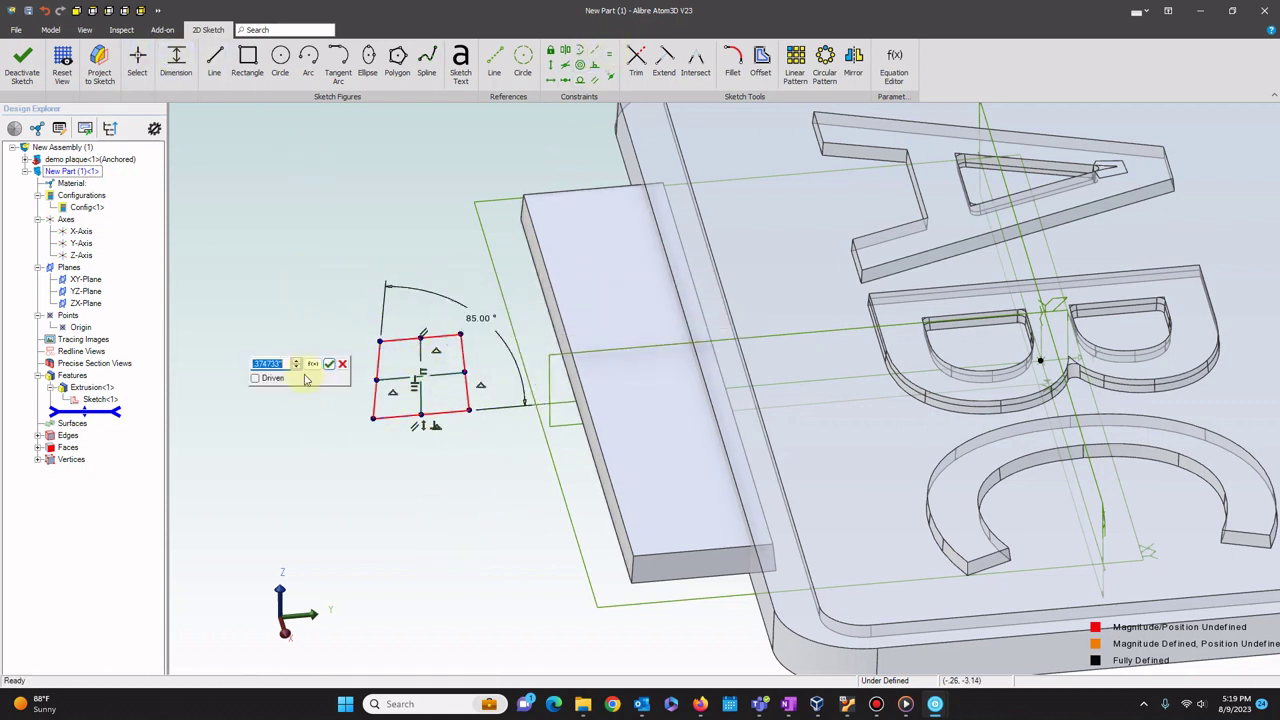
pyautogui.write('.301')
pyautogui.press('Return')
# Project the short outer corner edge of the gate block into the sketch as a reference line.
pyautogui.scroll(2, 273, 268)
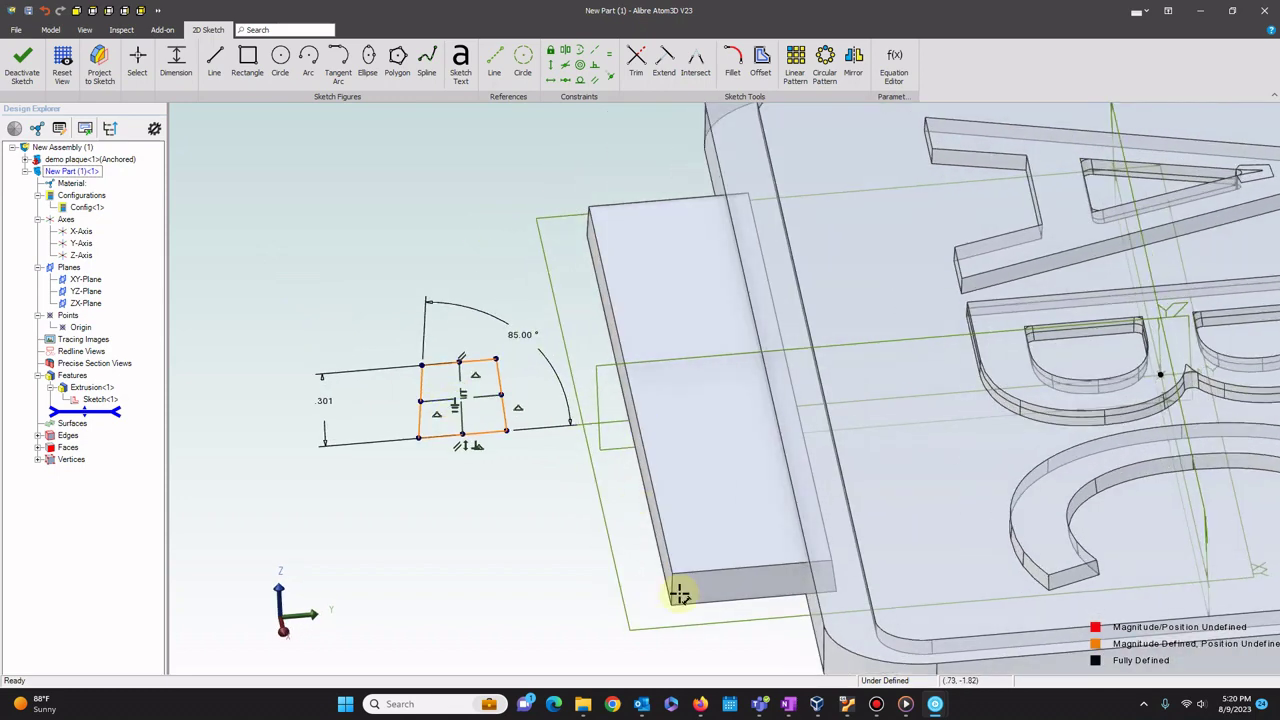
pyautogui.click(674, 590)
pyautogui.click(820, 535)
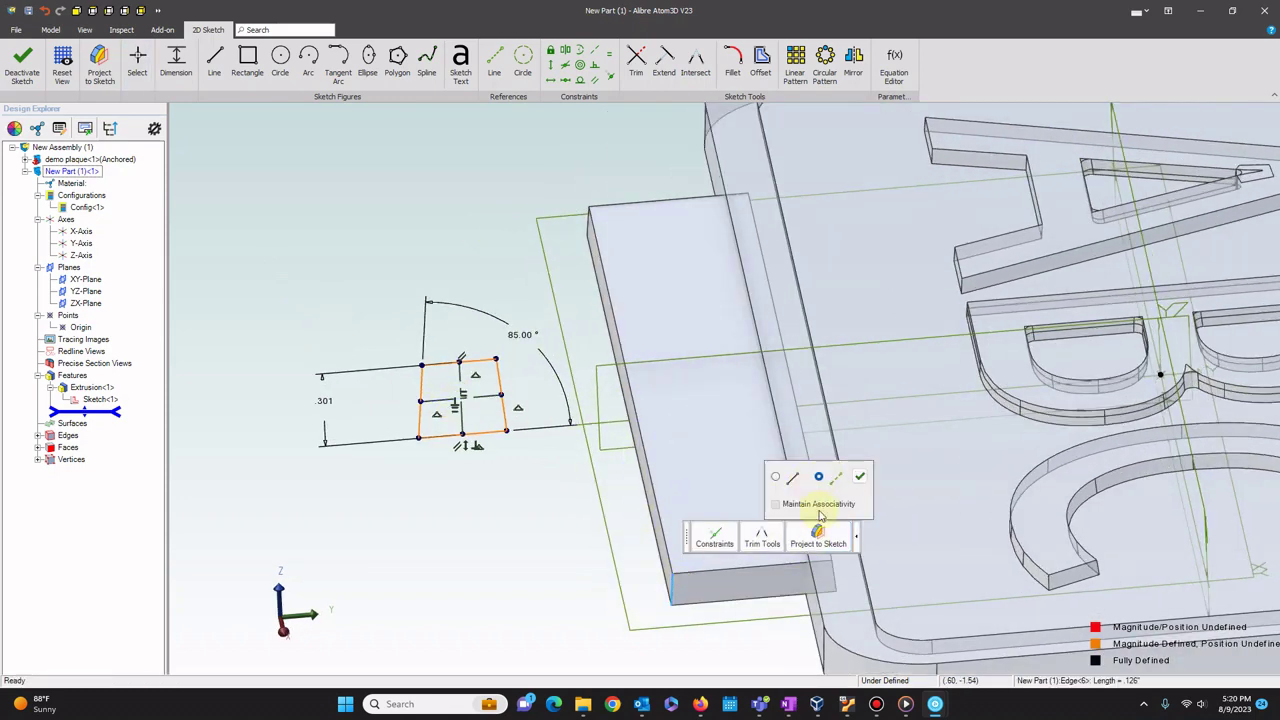
pyautogui.click(860, 477)
# Move the trapezoid to the gate and make the projected edge's endpoints coincident with its base and its slanted side.
pyautogui.moveTo(507, 430); pyautogui.dragTo(652, 430)
pyautogui.scroll(2, 627, 423)
pyautogui.click(610, 76)
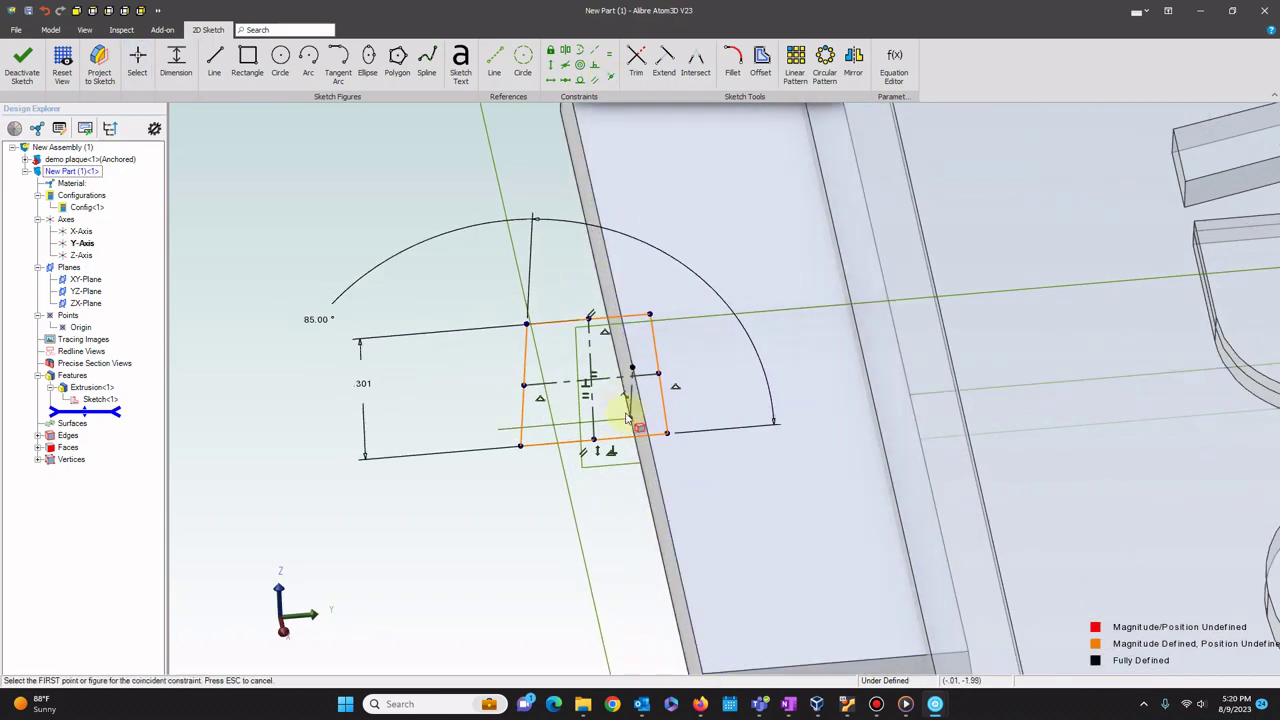
pyautogui.click(629, 417)
pyautogui.click(622, 437)
pyautogui.click(610, 76)
pyautogui.click(632, 367)
pyautogui.click(659, 370)
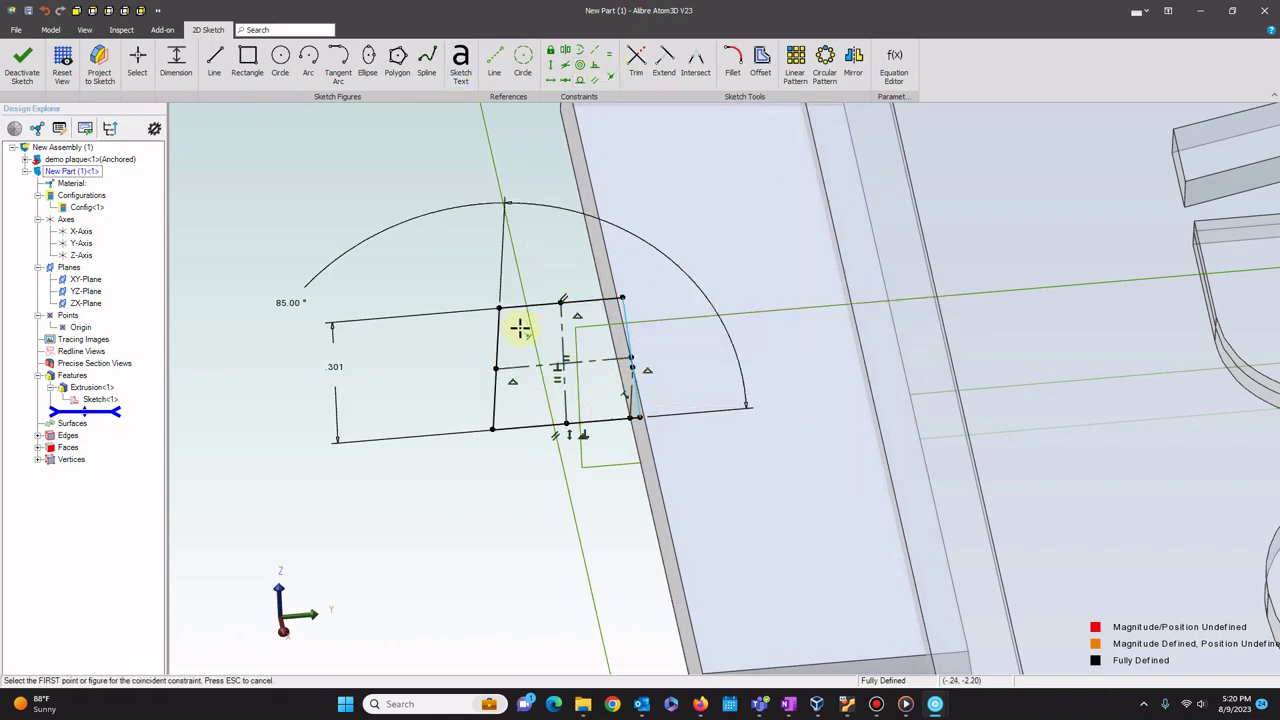
# Extrude the trapezoidal runner profile as a boss using the Mid Plane type.
pyautogui.scroll(-5, 505, 430)
pyautogui.moveTo(497, 440)
pyautogui.mouseDown(button='middle')
pyautogui.moveTo(479, 292)
pyautogui.moveTo(575, 390)
pyautogui.mouseUp(button='middle')
pyautogui.click(50, 29)
pyautogui.click(63, 60)
pyautogui.click(1140, 102)
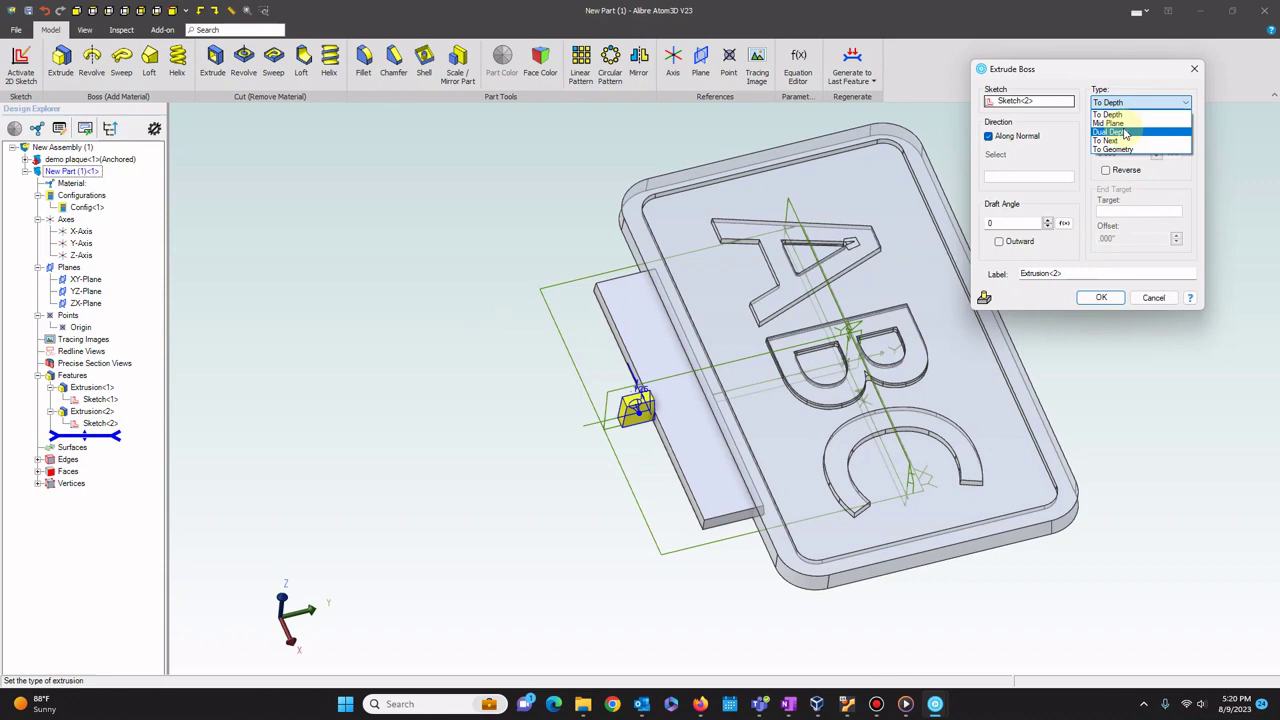
pyautogui.click(1115, 122)
pyautogui.press('Return')
# Create a sketch on the runner's end face containing the projected outline of that face, and close the sketch.
pyautogui.moveTo(686, 243); pyautogui.dragTo(671, 491, button='middle')
pyautogui.scroll(5, 826, 518)
pyautogui.click(826, 518)
pyautogui.click(883, 463)
pyautogui.click(986, 463)
pyautogui.scroll(-3, 757, 394)
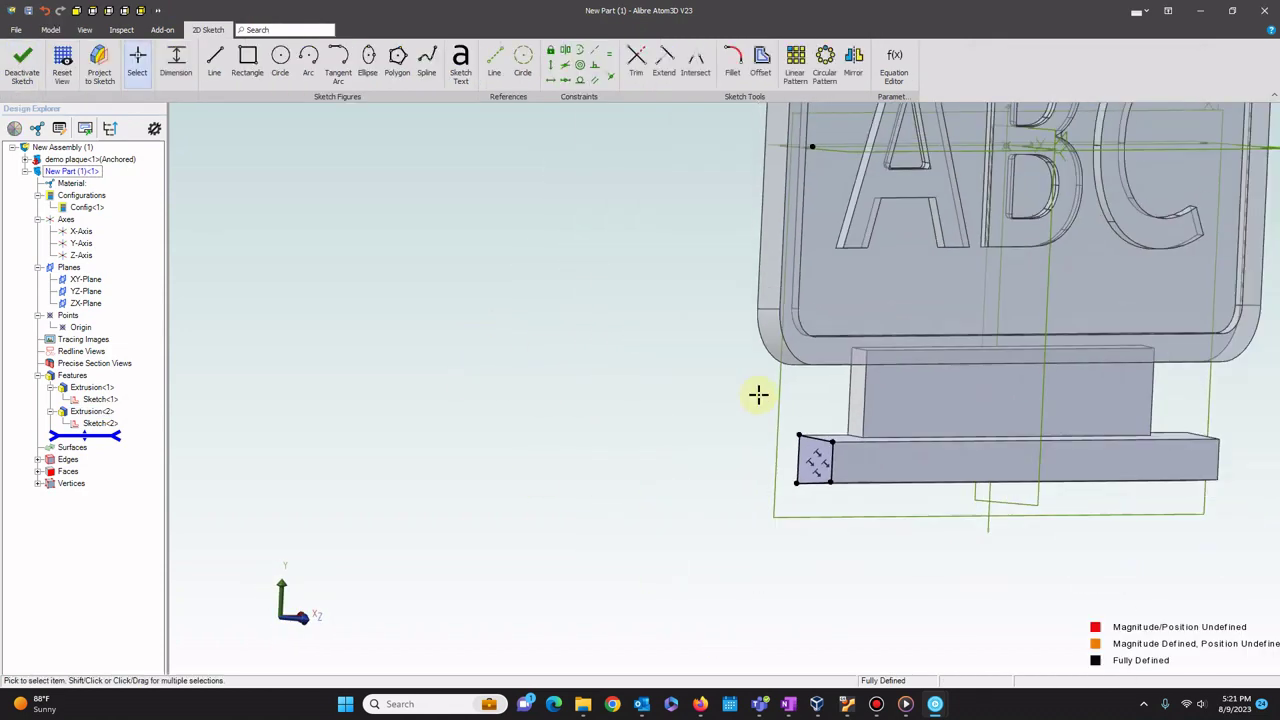
pyautogui.click(22, 64)
# Start a new sketch and draw a horizontal line extending outward near the end of the runner.
pyautogui.scroll(2, 757, 394)
pyautogui.moveTo(640, 380); pyautogui.dragTo(603, 374, button='middle')
pyautogui.click(22, 64)
pyautogui.click(215, 62)
pyautogui.click(691, 451)
pyautogui.click(548, 454)
# Continue the path with a tangent quarter arc curving upward and a vertical line from the arc's upper end.
pyautogui.click(308, 62)
pyautogui.click(549, 407)
pyautogui.click(548, 454)
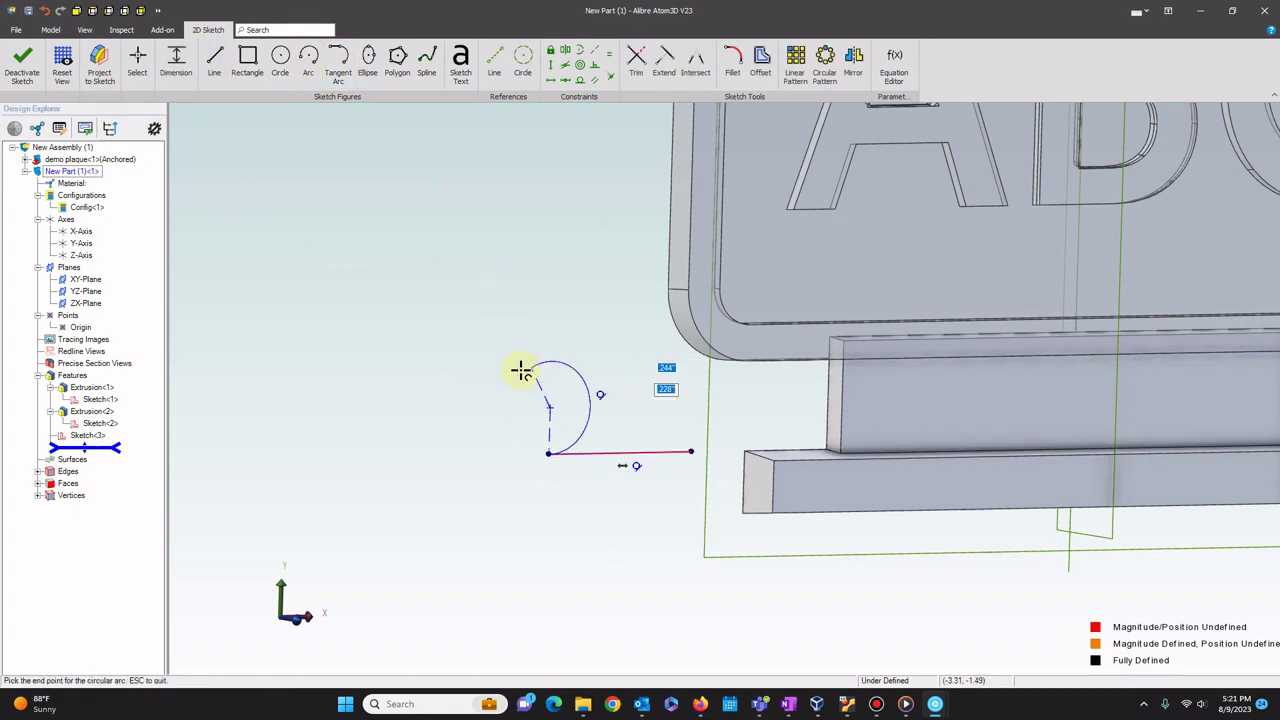
pyautogui.press('Escape')
pyautogui.click(550, 388)
pyautogui.click(494, 390)
pyautogui.click(499, 251)
# Project the runner's end edge into the sketch and make the horizontal line's endpoint coincident with its upper corner.
pyautogui.moveTo(440, 274); pyautogui.dragTo(404, 271, button='middle')
pyautogui.click(674, 458)
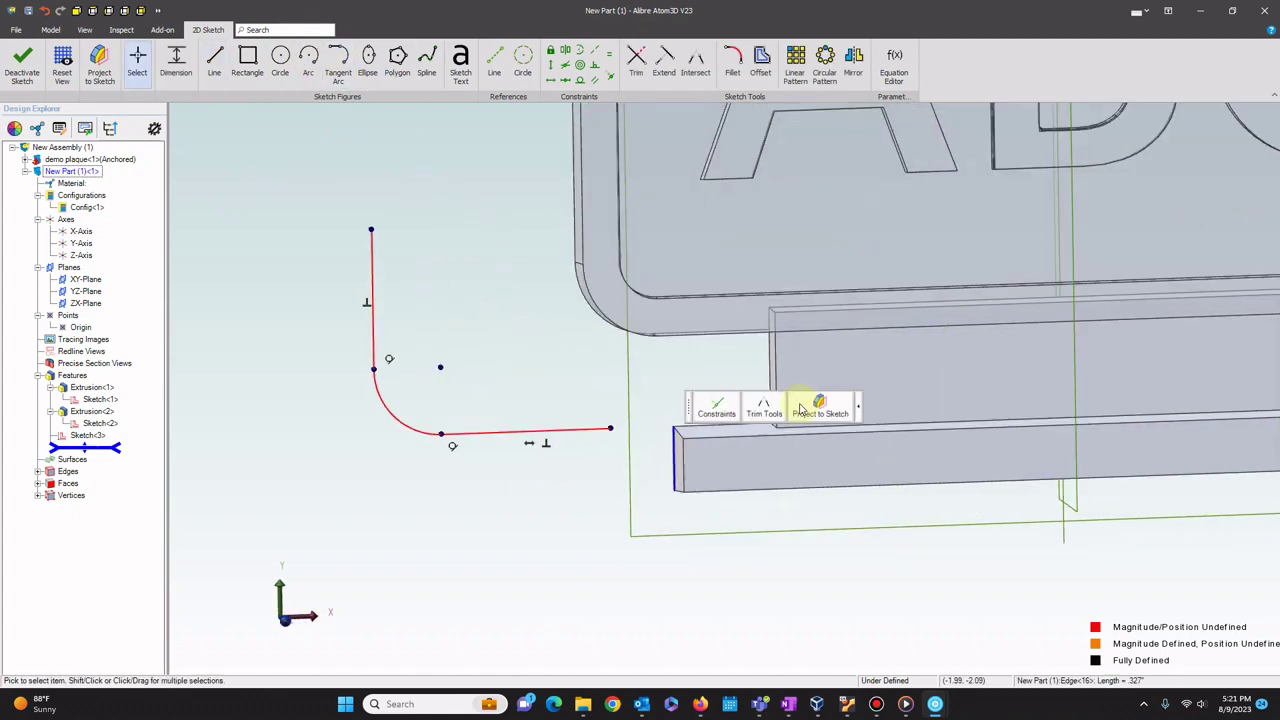
pyautogui.click(819, 405)
pyautogui.click(610, 76)
pyautogui.click(611, 428)
pyautogui.click(674, 427)
pyautogui.press('Escape')
# Dimension the distance between the path's vertical line and the plaque's side edge as .75 inch.
pyautogui.scroll(-3, 566, 396)
pyautogui.moveTo(597, 374); pyautogui.dragTo(611, 374, button='middle')
pyautogui.click(176, 62)
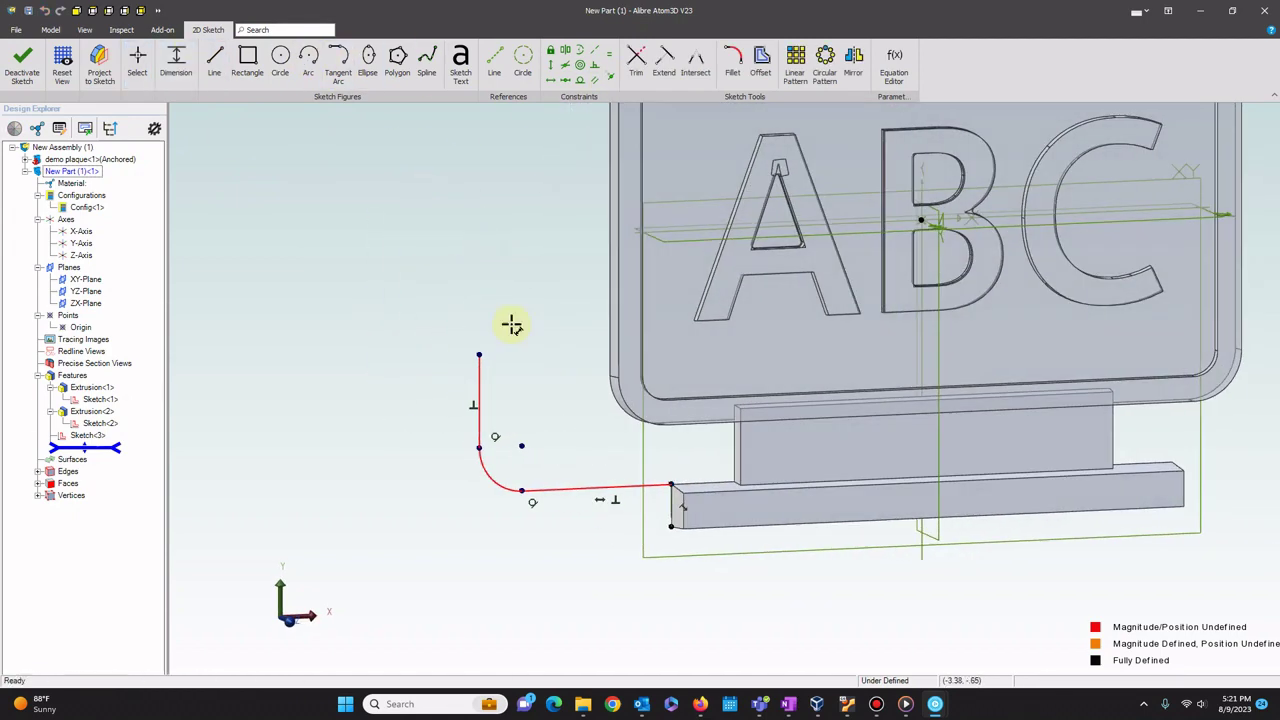
pyautogui.click(479, 400)
pyautogui.click(671, 485)
pyautogui.press('Escape')
pyautogui.click(479, 397)
pyautogui.click(612, 332)
pyautogui.click(540, 289)
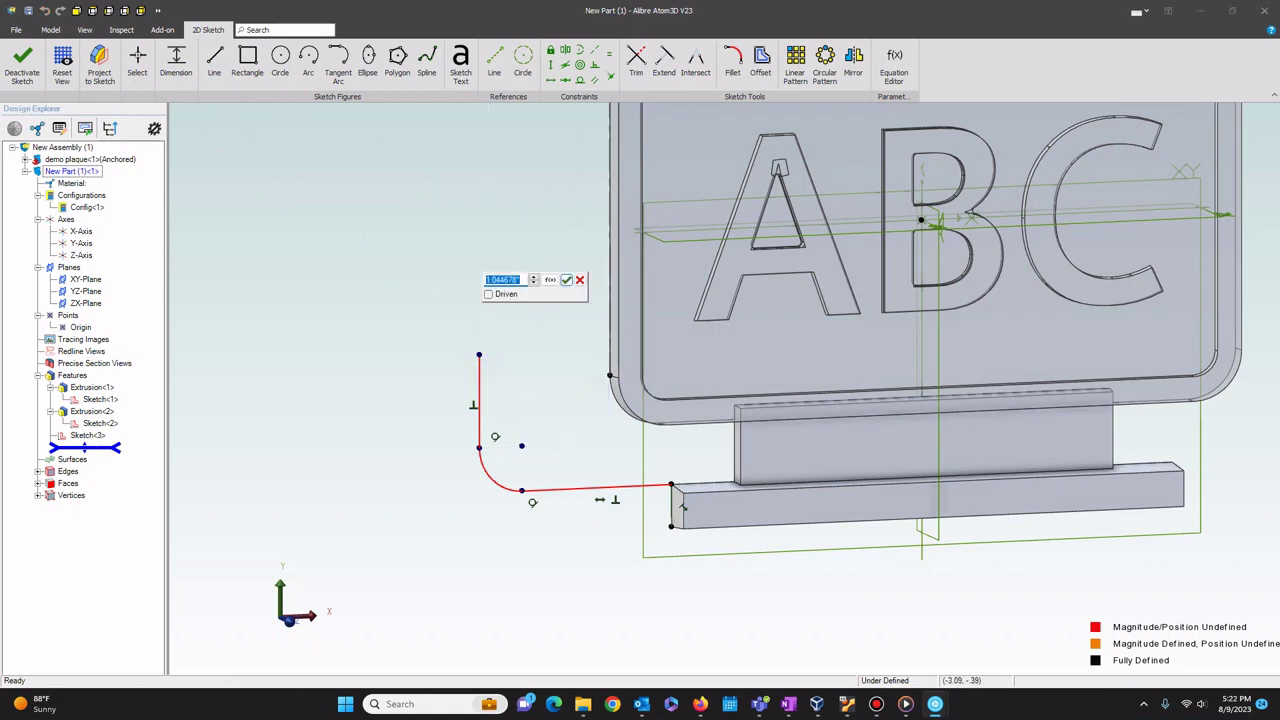
pyautogui.write('.75')
pyautogui.press('Return')
# Change the vertical line's distance from the plaque's side edge to 1 inch.
pyautogui.moveTo(540, 345); pyautogui.dragTo(561, 352, button='middle')
pyautogui.doubleClick(537, 294)
pyautogui.write('1')
pyautogui.press('Return')
# Delete the path's vertical line and draw a reference line from the arc's center to its upper end.
pyautogui.click(503, 303)
pyautogui.press('Delete')
pyautogui.click(494, 62)
pyautogui.click(567, 395)
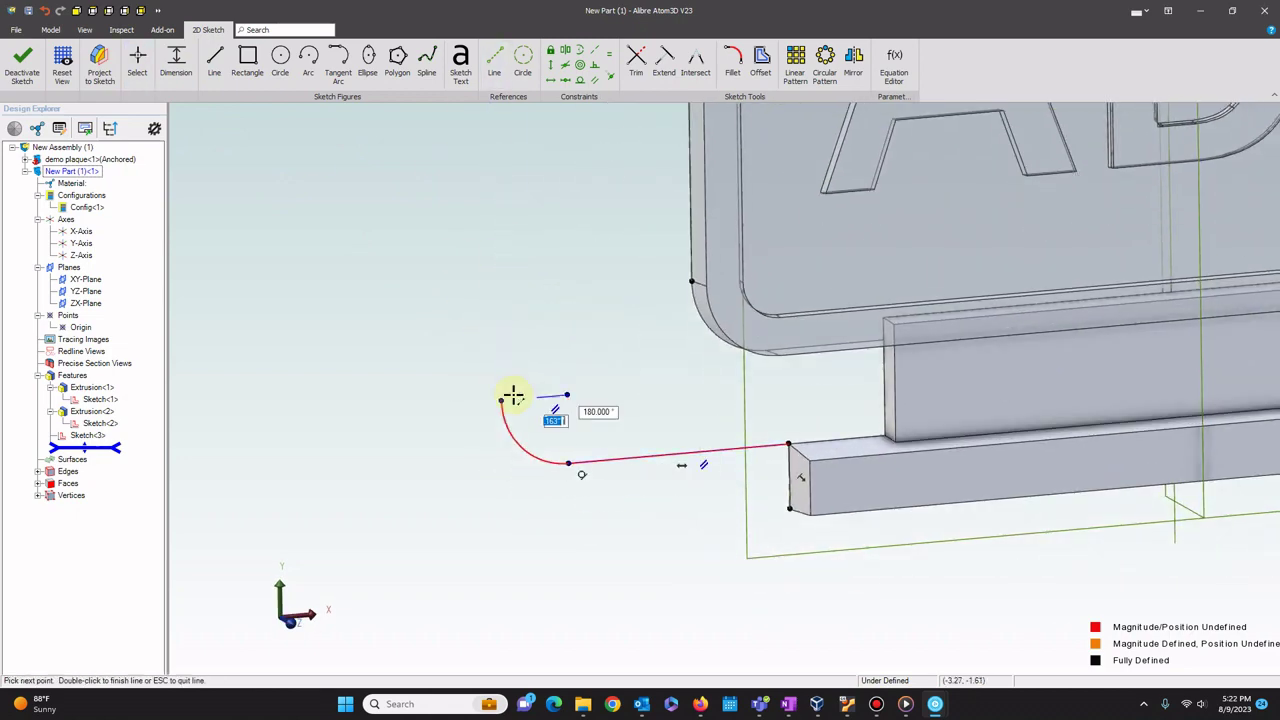
pyautogui.click(501, 400)
# Dimension the arc's upper end 1 inch from the plaque's side edge and set the arc's radius to .25 inch.
pyautogui.click(176, 62)
pyautogui.click(694, 257)
pyautogui.click(583, 326)
pyautogui.press('Return')
pyautogui.click(494, 438)
pyautogui.click(436, 468)
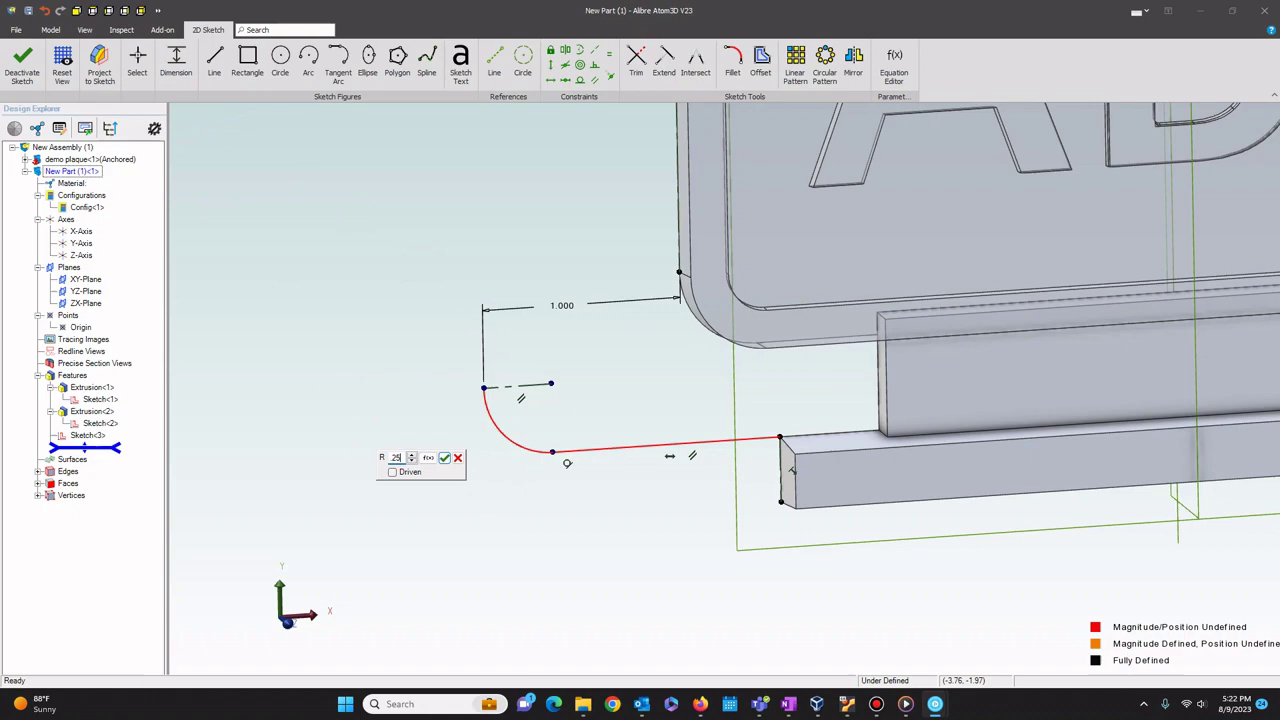
pyautogui.write('.25')
pyautogui.press('Return')
# Sweep the profile Sketch<3> along the curved path Sketch<4> to extend the runner with an upward bend.
pyautogui.scroll(-2, 471, 409)
pyautogui.click(50, 30)
pyautogui.click(121, 62)
pyautogui.click(826, 80)
pyautogui.click(354, 271)
pyautogui.click(87, 435)
pyautogui.click(817, 155)
pyautogui.click(87, 447)
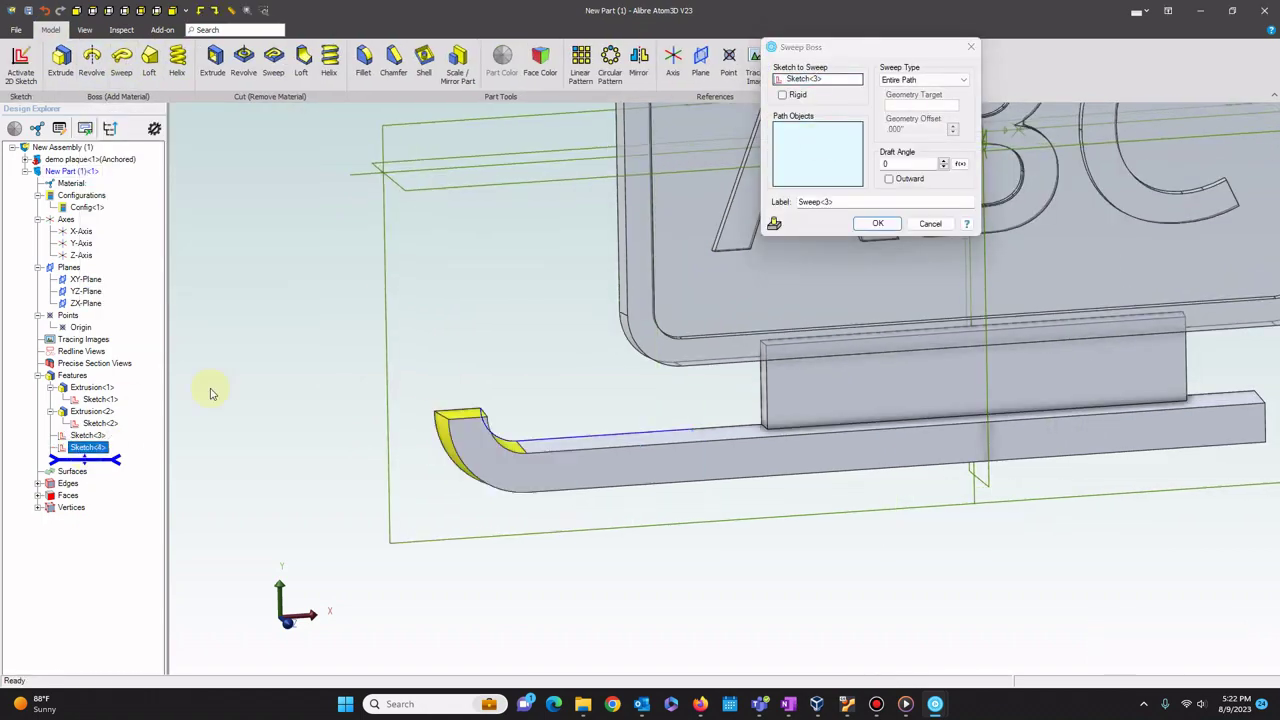
pyautogui.click(878, 223)
pyautogui.scroll(-2, 500, 370)
pyautogui.moveTo(509, 377)
pyautogui.mouseDown(button='middle')
pyautogui.moveTo(517, 397)
pyautogui.moveTo(451, 471)
pyautogui.moveTo(454, 487)
pyautogui.mouseUp(button='middle')
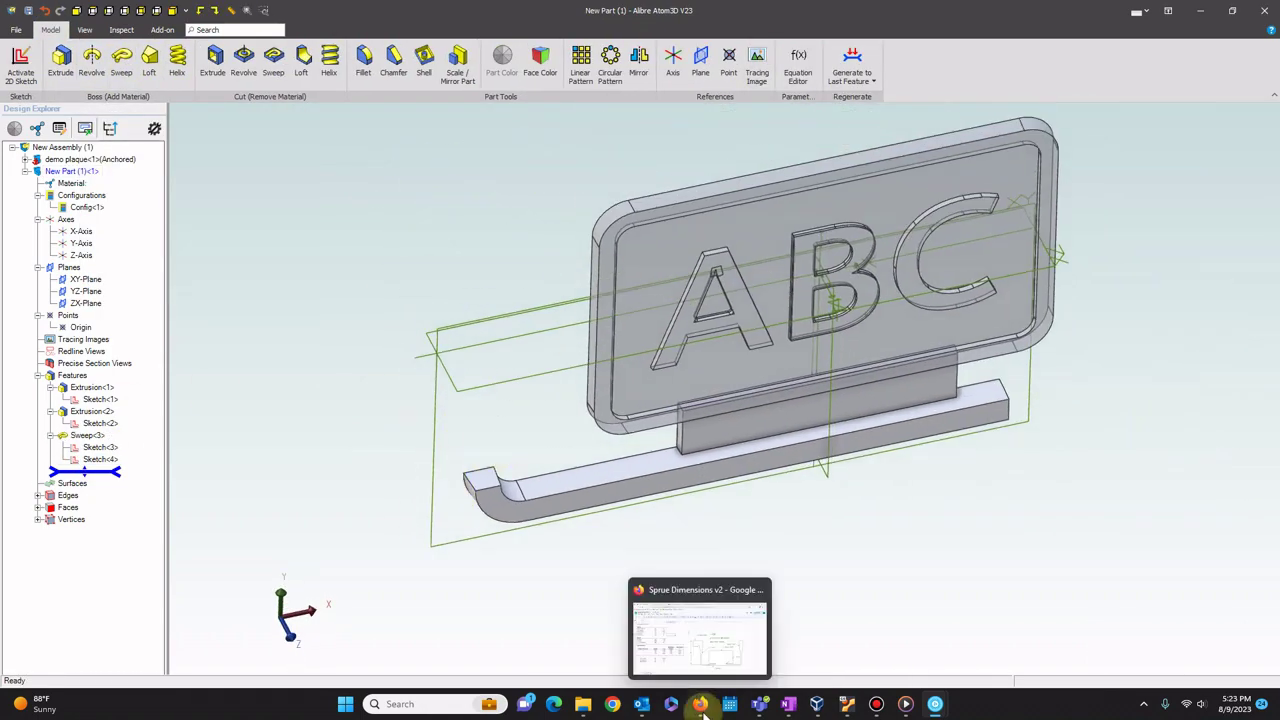
# Check the runner depth in the sprue spreadsheet and insert a plane named Base through the runner's upper long edge, at 0° to the ZX-Plane.
pyautogui.click(702, 706)
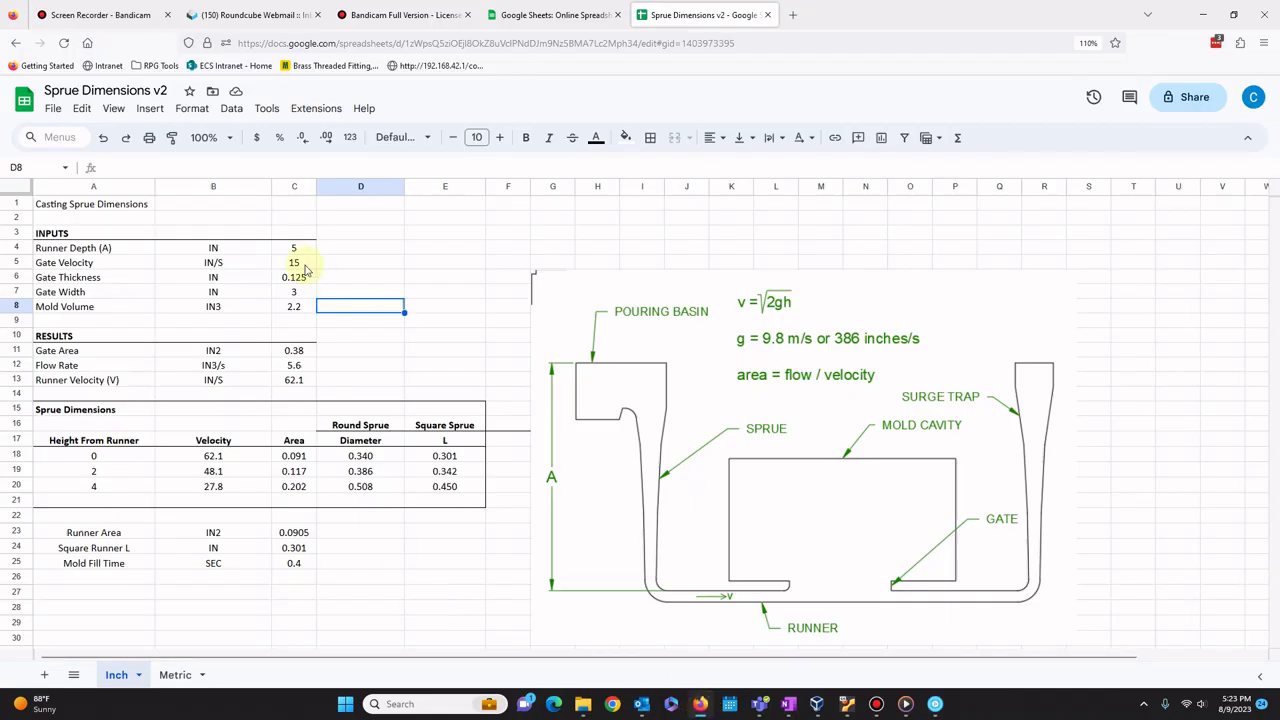
pyautogui.click(1202, 14)
pyautogui.moveTo(477, 393); pyautogui.dragTo(475, 395, button='middle')
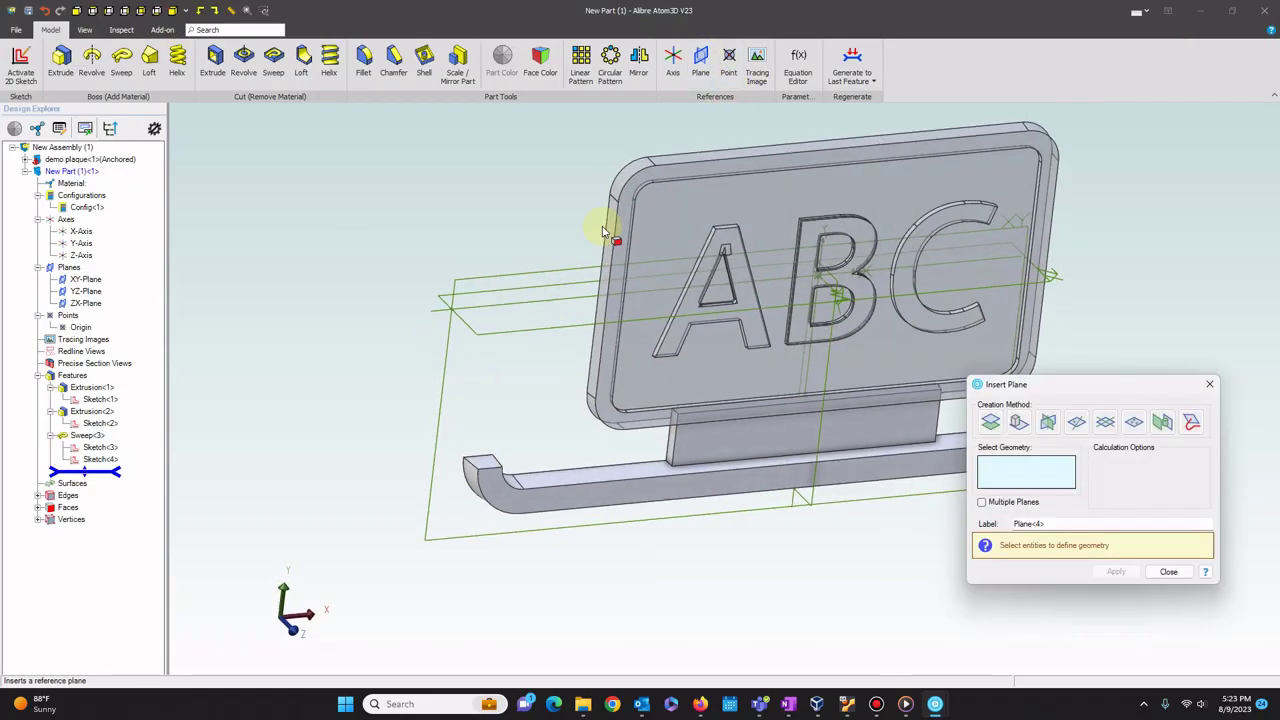
pyautogui.click(520, 332)
pyautogui.click(1060, 524)
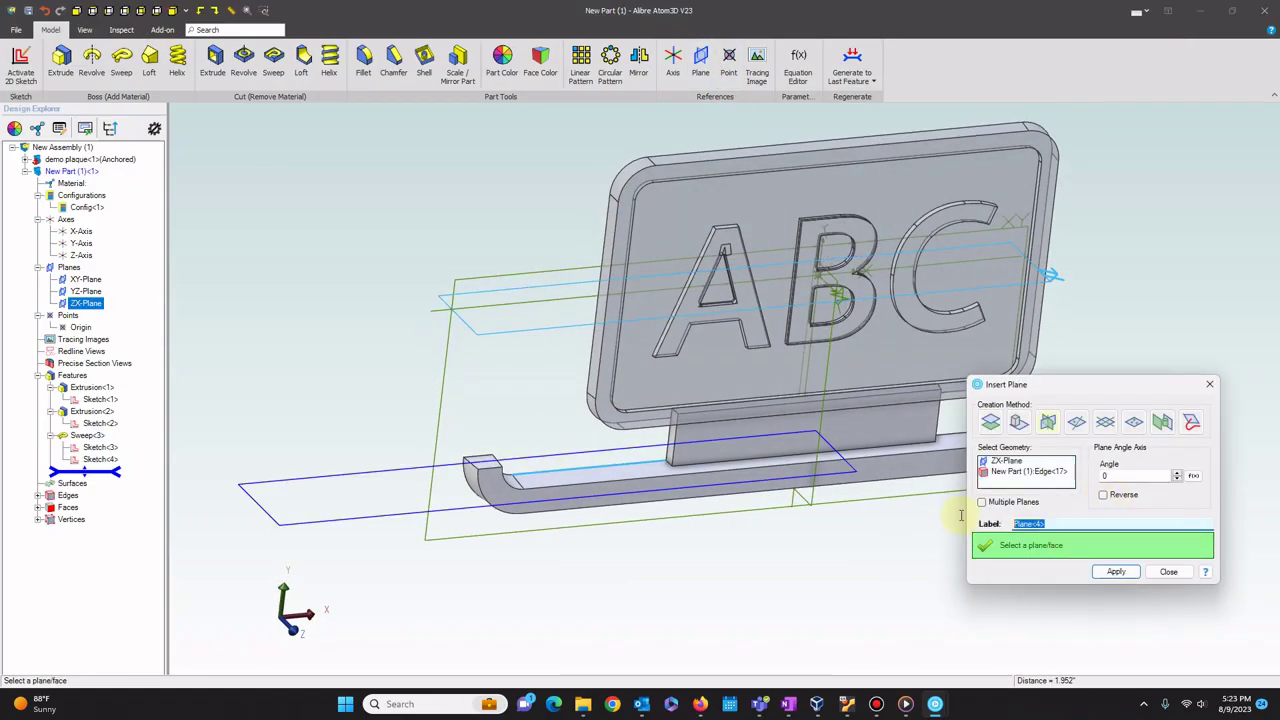
pyautogui.click(1116, 571)
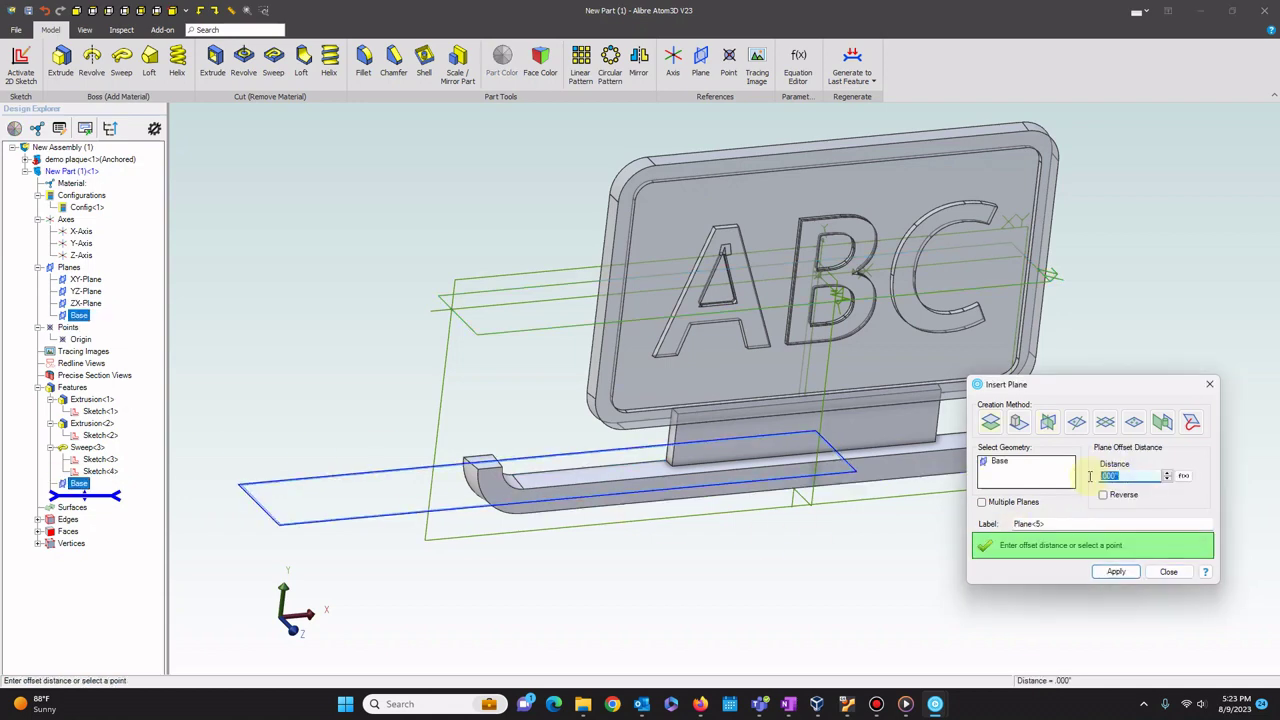
# Insert a plane named Top, offset 5 inches above the Base plane.
pyautogui.scroll(-3, 806, 559)
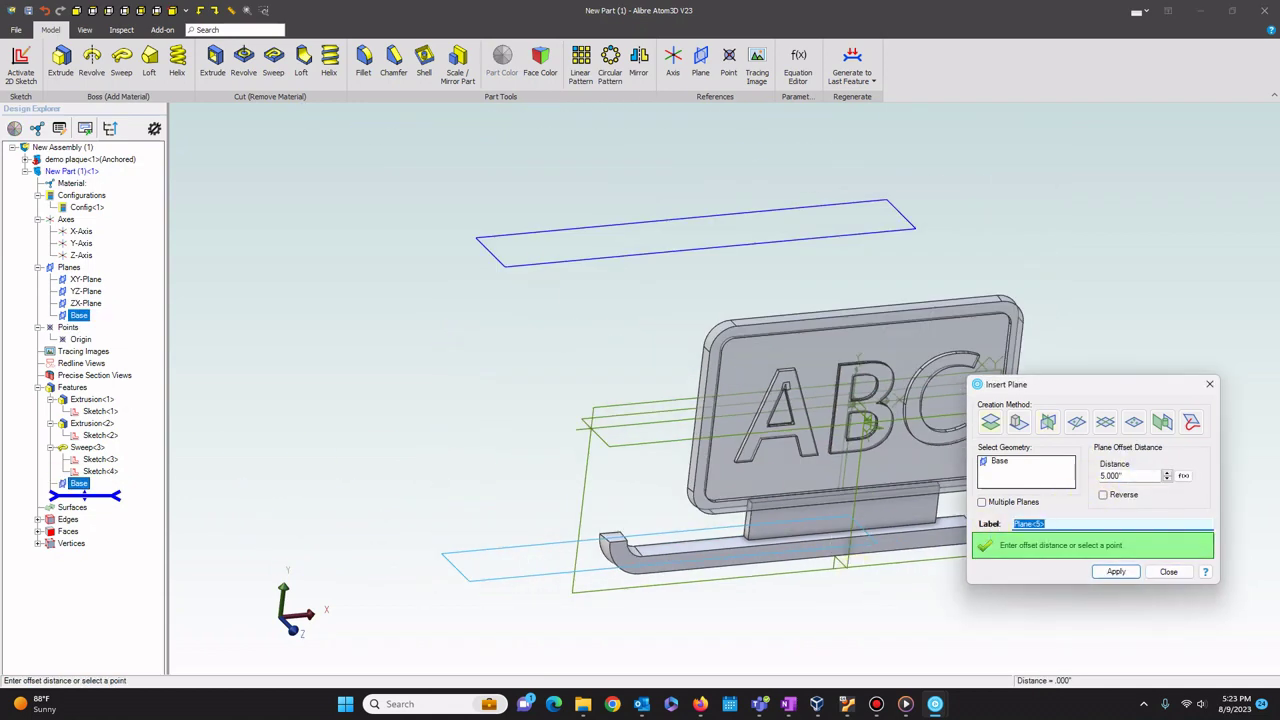
pyautogui.write('Top')
pyautogui.press('Return')
pyautogui.scroll(2, 534, 470)
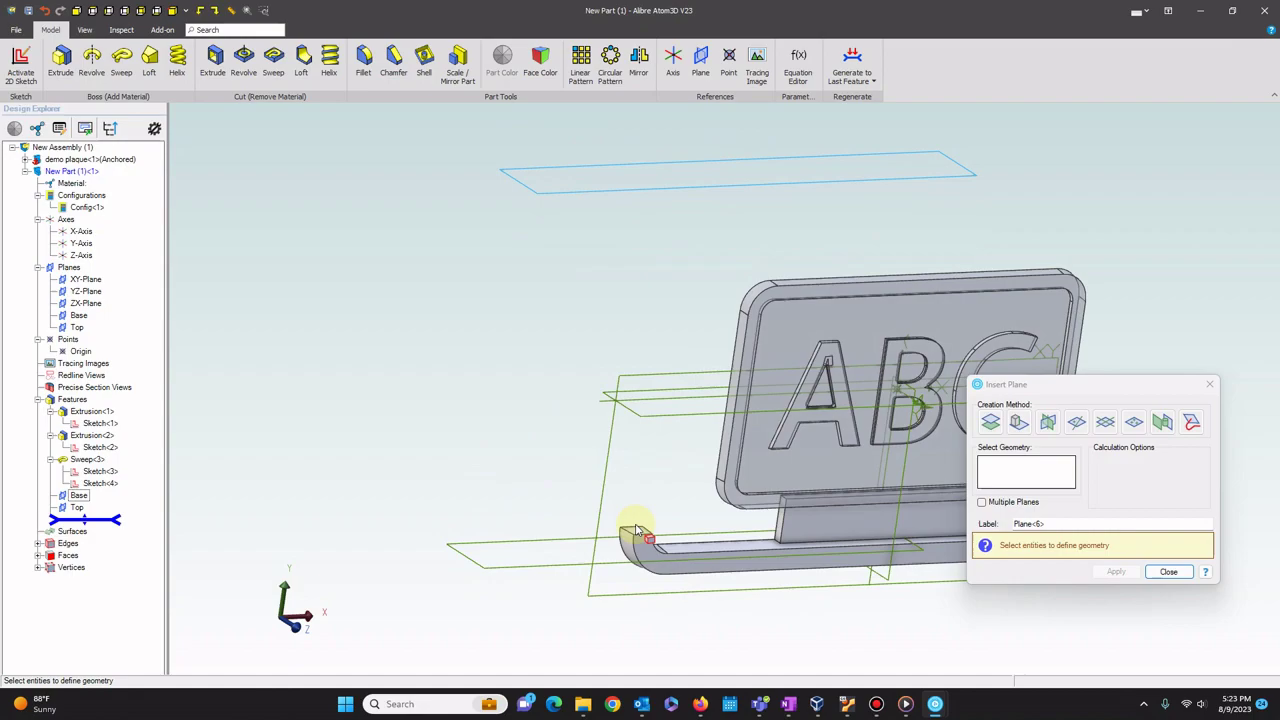
pyautogui.click(1168, 571)
# Check the sprue heights in the spreadsheet and insert a plane named 2inch, offset 2 inches above the Base plane.
pyautogui.click(700, 704)
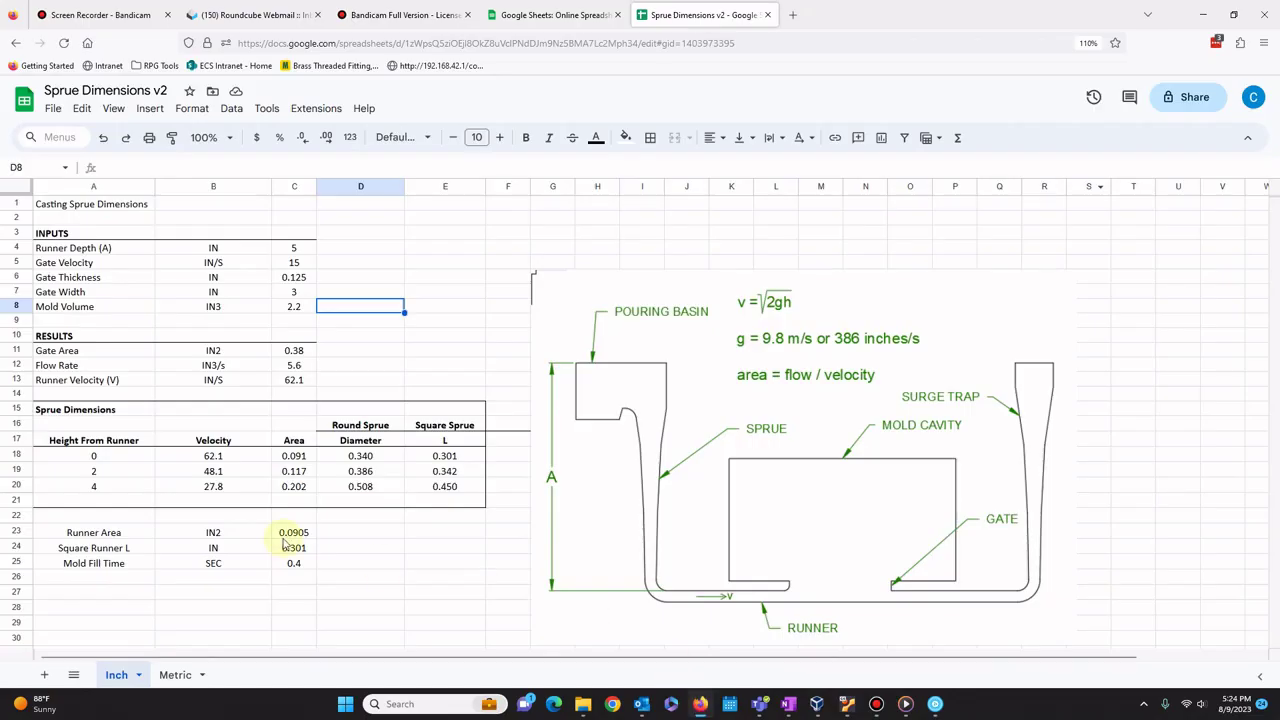
pyautogui.click(1203, 15)
pyautogui.click(701, 62)
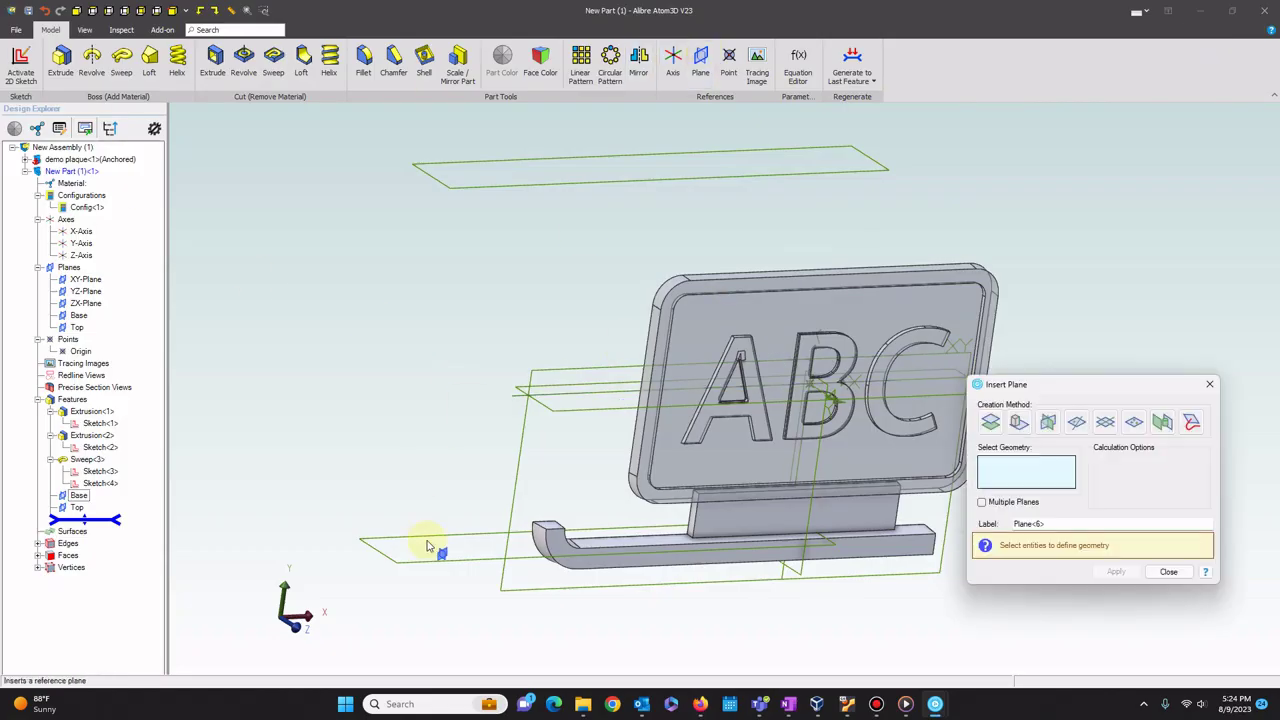
pyautogui.click(429, 543)
pyautogui.moveTo(1126, 476); pyautogui.dragTo(1092, 472)
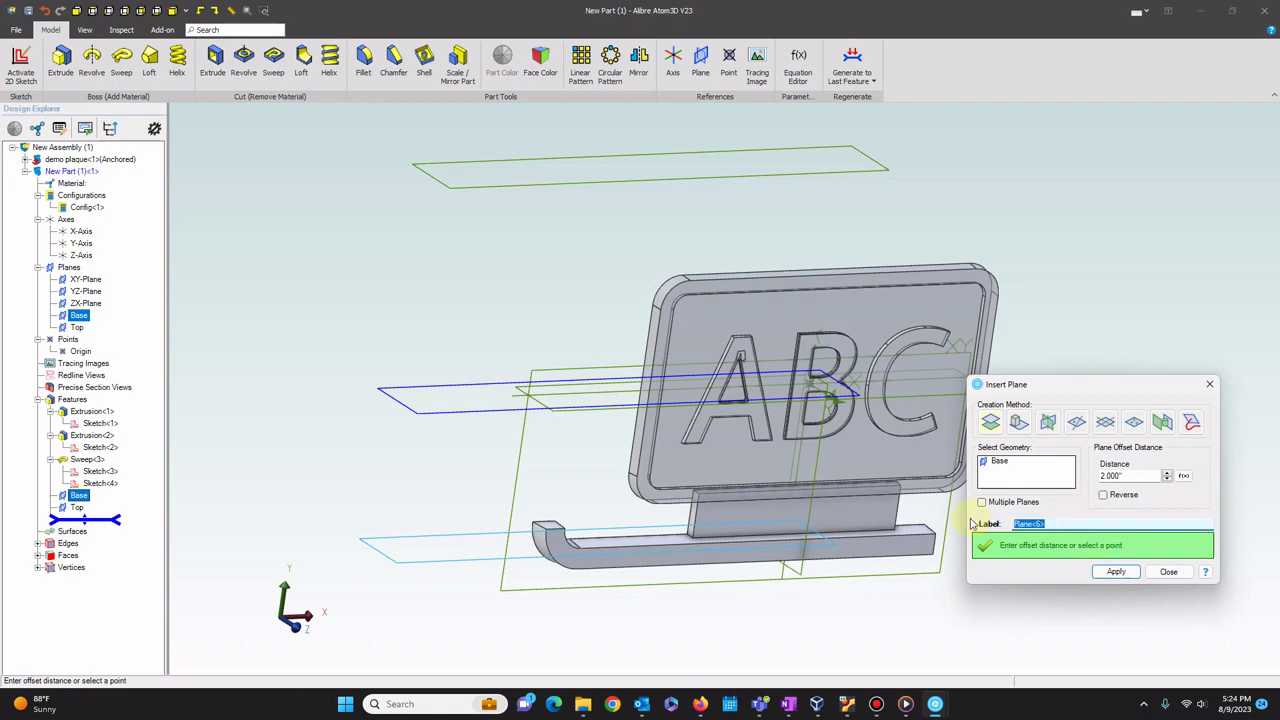
pyautogui.write('2inch')
pyautogui.press('Return')
# Insert a plane named 4inch, offset 4 inches above the Base plane.
pyautogui.write('4')
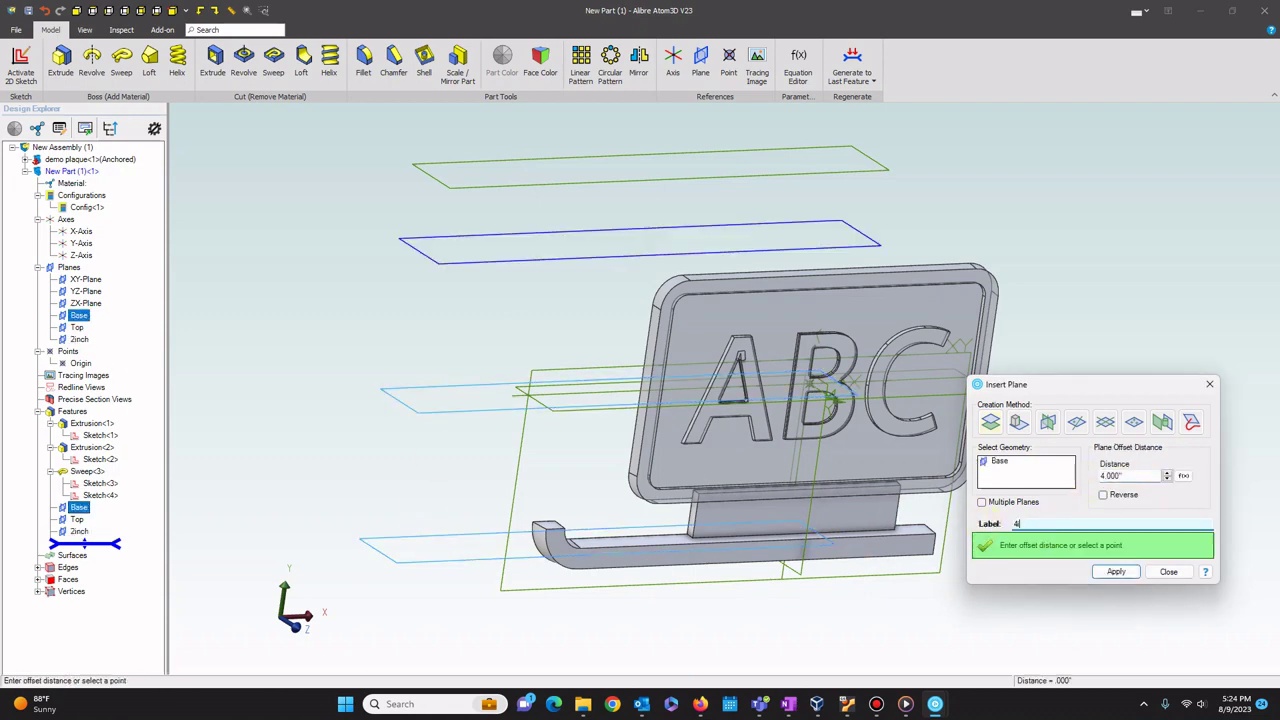
pyautogui.write('inch')
pyautogui.press('Return')
pyautogui.click(1152, 569)
# Start a sketch on the 4inch plane and project the edges of the runner's upturned end face into it as reference geometry.
pyautogui.scroll(3, 460, 462)
pyautogui.moveTo(477, 487); pyautogui.dragTo(480, 503, button='middle')
pyautogui.scroll(-2, 499, 359)
pyautogui.click(20, 66)
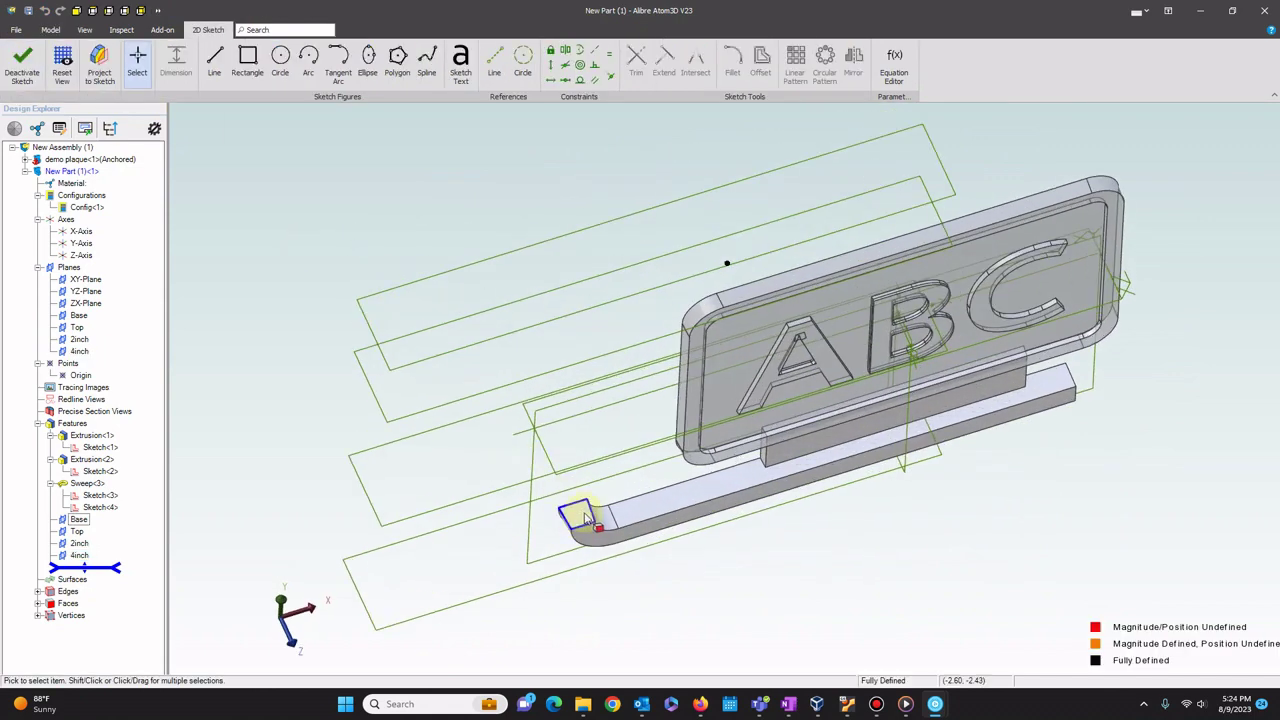
pyautogui.click(730, 405)
pyautogui.click(770, 405)
# Draw a closed four-sided outline around the projected end face and make its sides parallel to the projected edges.
pyautogui.scroll(5, 558, 305)
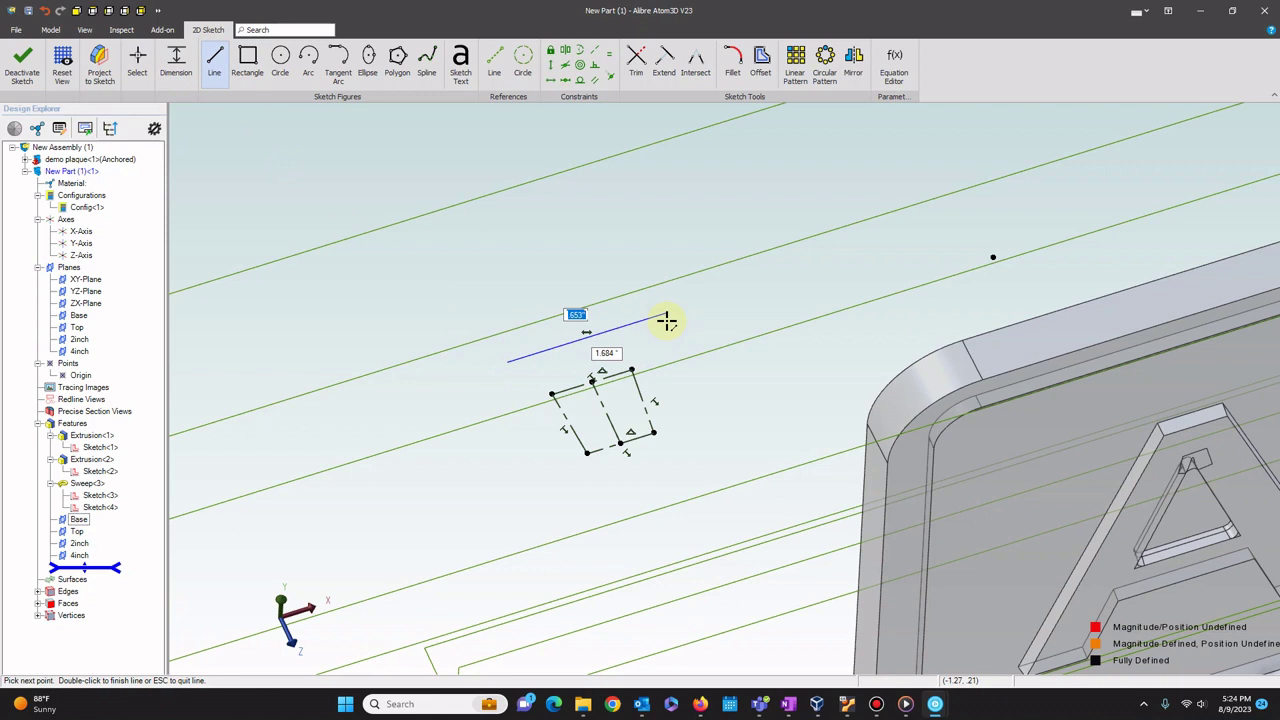
pyautogui.click(560, 408)
pyautogui.click(534, 437)
pyautogui.moveTo(658, 301); pyautogui.dragTo(491, 369, button='middle')
pyautogui.click(524, 427)
pyautogui.click(474, 461)
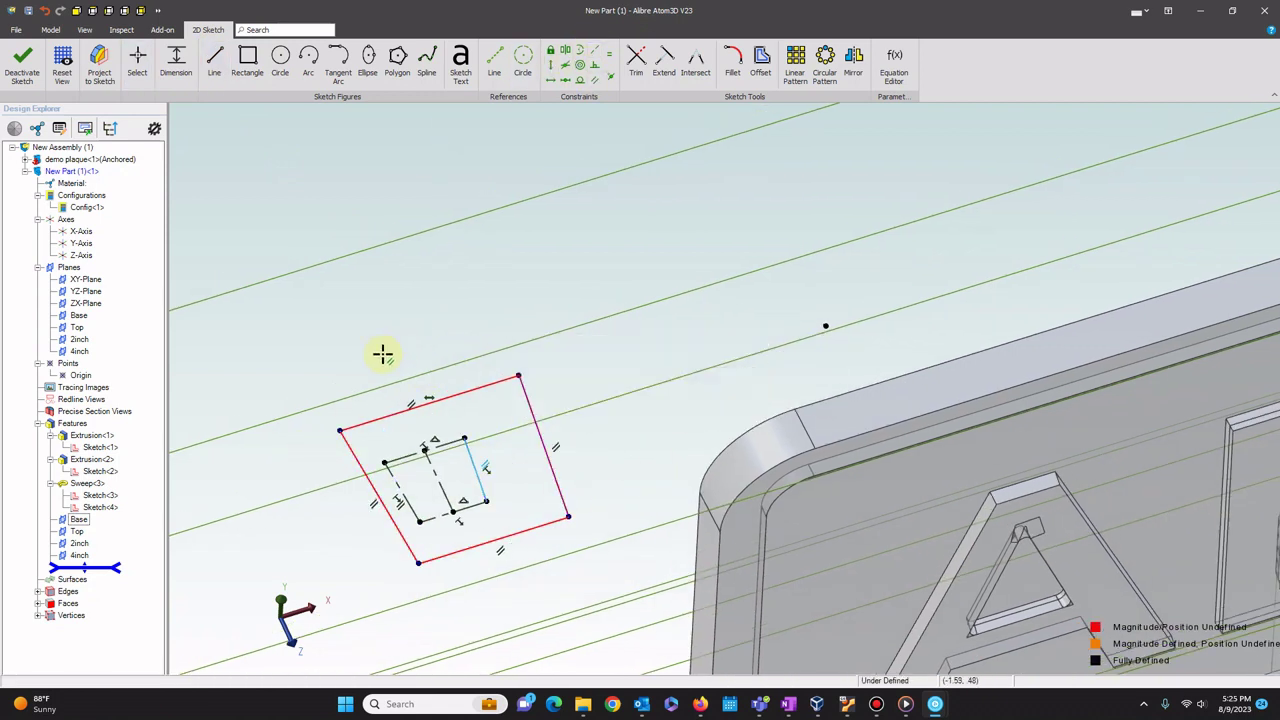
# Align the outline's upper edge with the projected one and add equal-length reference lines between the midpoints of its opposite sides.
pyautogui.moveTo(371, 361); pyautogui.dragTo(407, 291, button='middle')
pyautogui.click(425, 344)
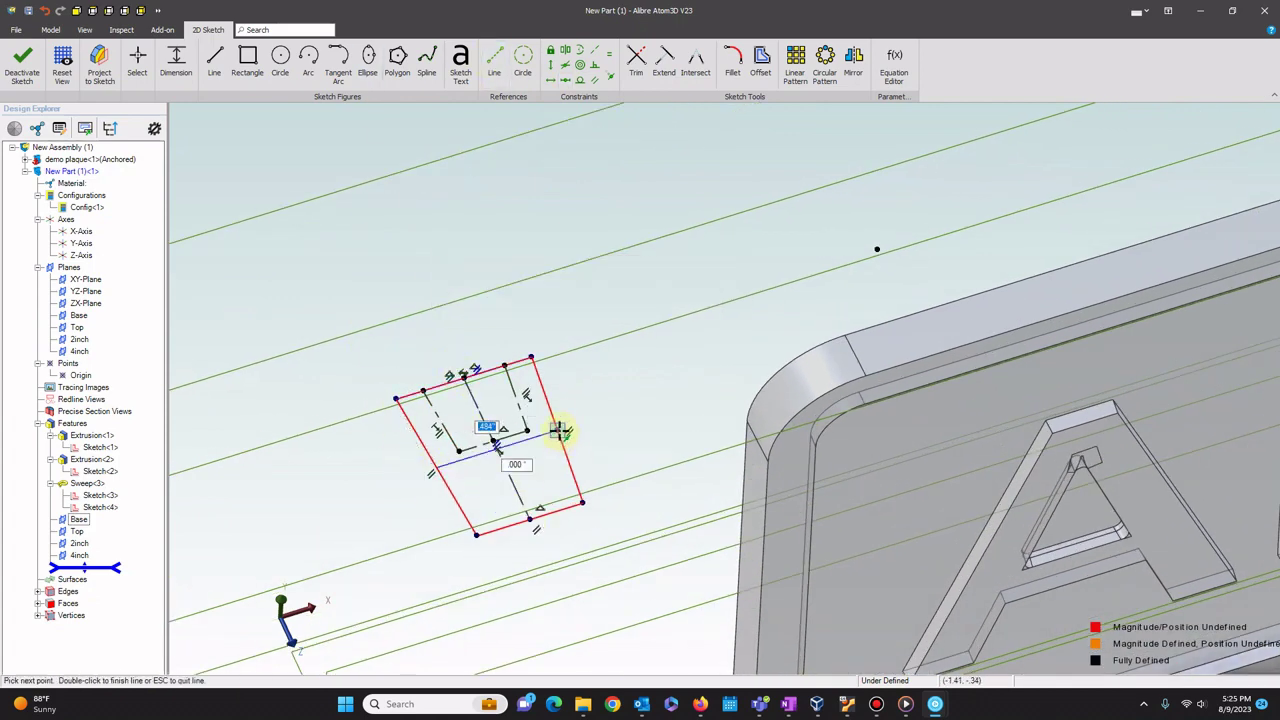
pyautogui.rightClick(513, 432)
pyautogui.moveTo(480, 514); pyautogui.dragTo(470, 480, button='middle')
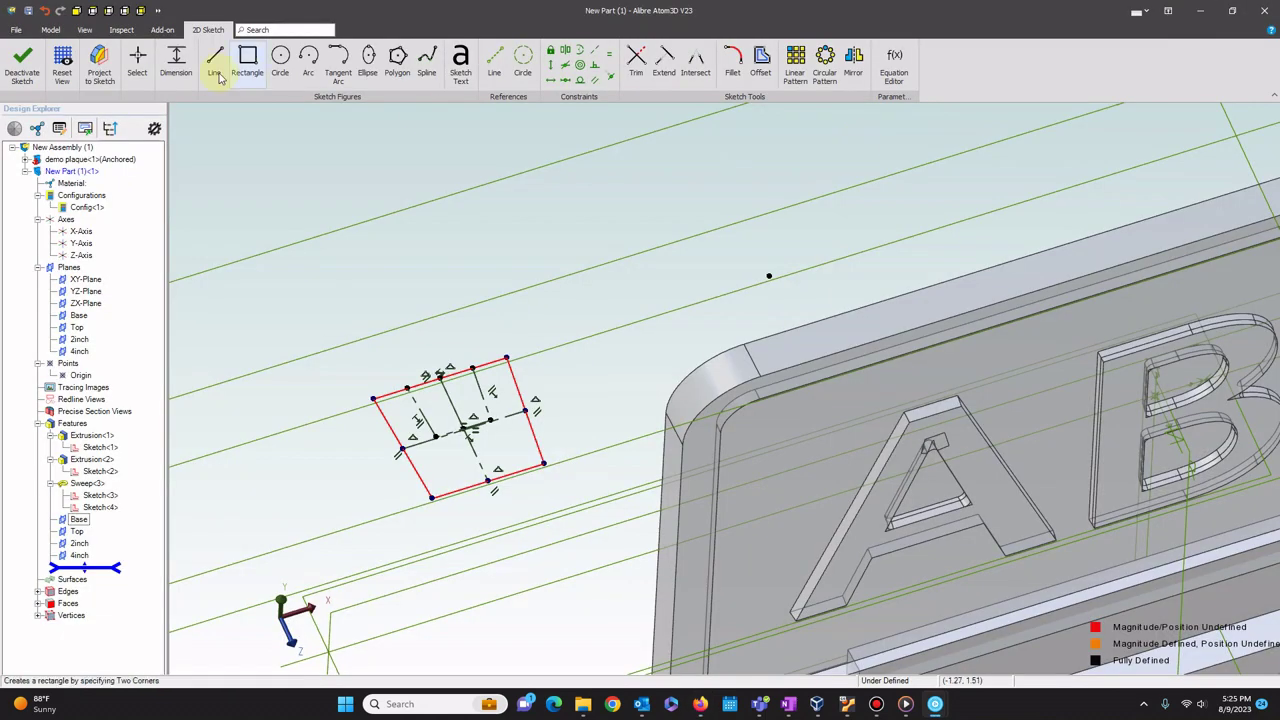
# Dimension the side of the sprue outline on the 4inch plane and close the sketch.
pyautogui.click(423, 452)
pyautogui.click(380, 553)
pyautogui.scroll(-2, 443, 332)
pyautogui.moveTo(443, 332); pyautogui.dragTo(507, 197, button='middle')
pyautogui.click(22, 64)
# Start a sketch on the 2inch plane and draw a closed four-sided outline with its sides parallel to the runner's projected end edges.
pyautogui.moveTo(421, 515); pyautogui.dragTo(490, 452, button='middle')
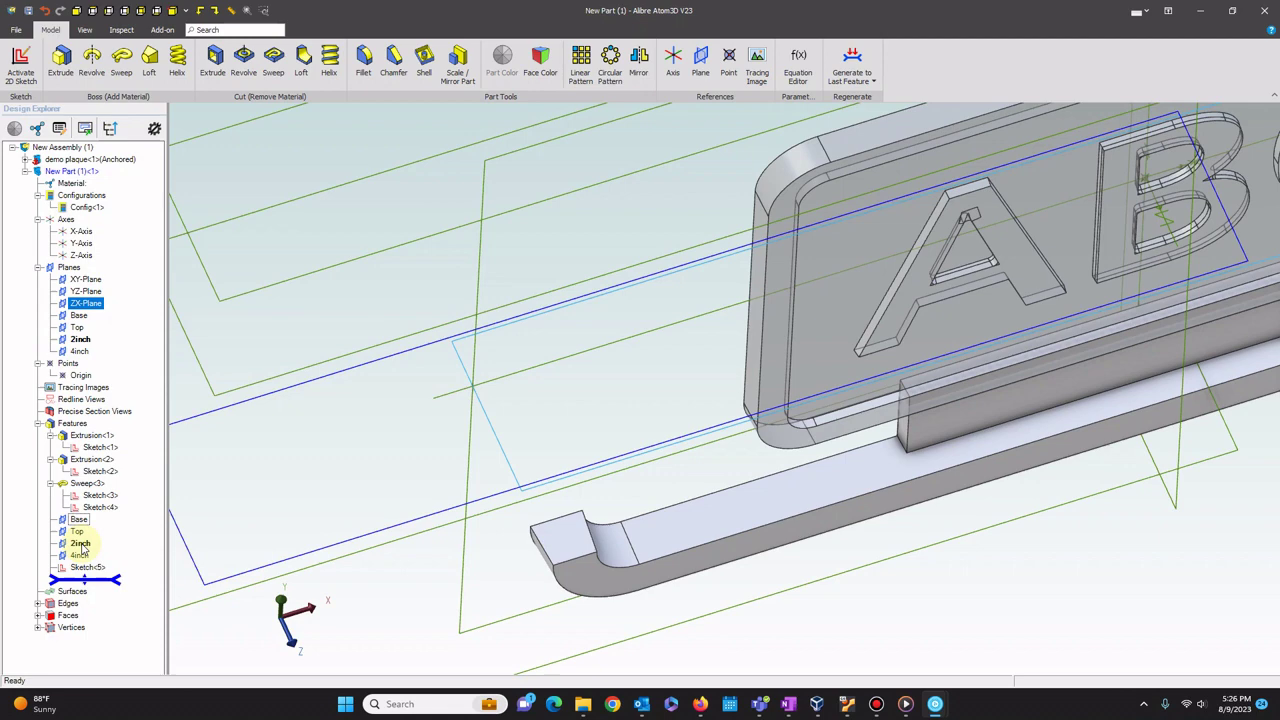
pyautogui.click(20, 62)
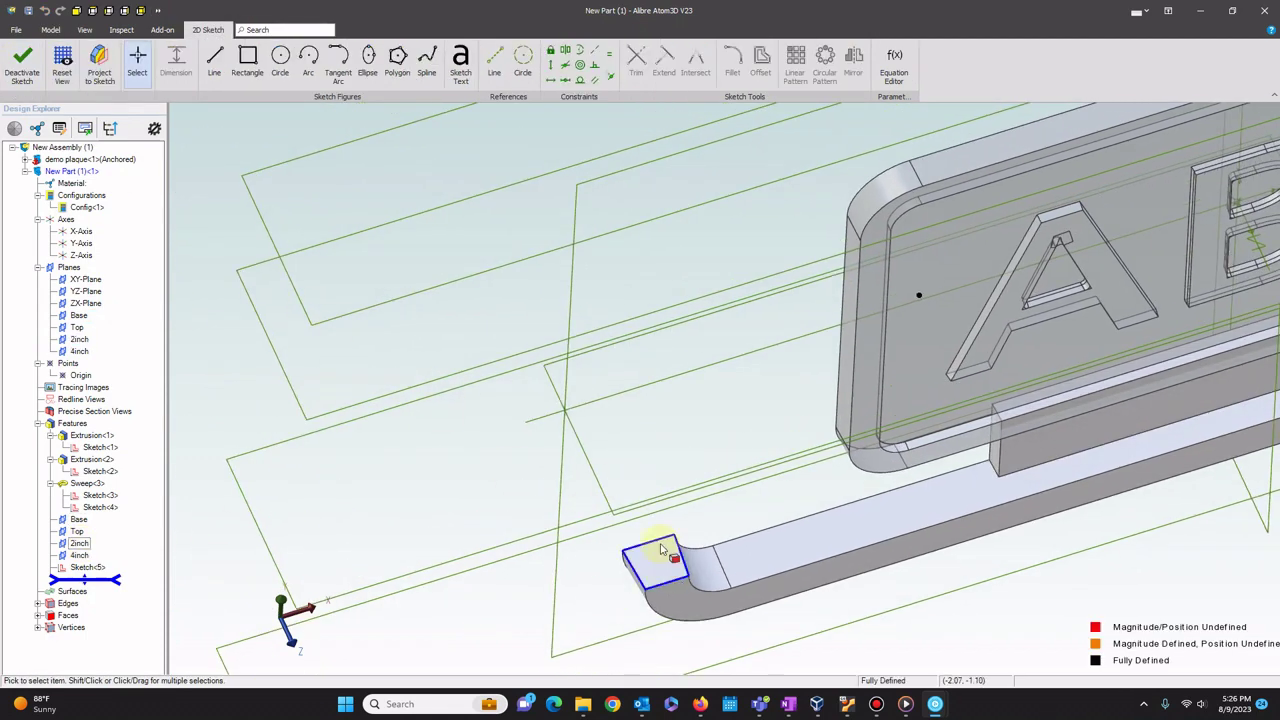
pyautogui.click(213, 60)
pyautogui.click(524, 401)
pyautogui.click(633, 370)
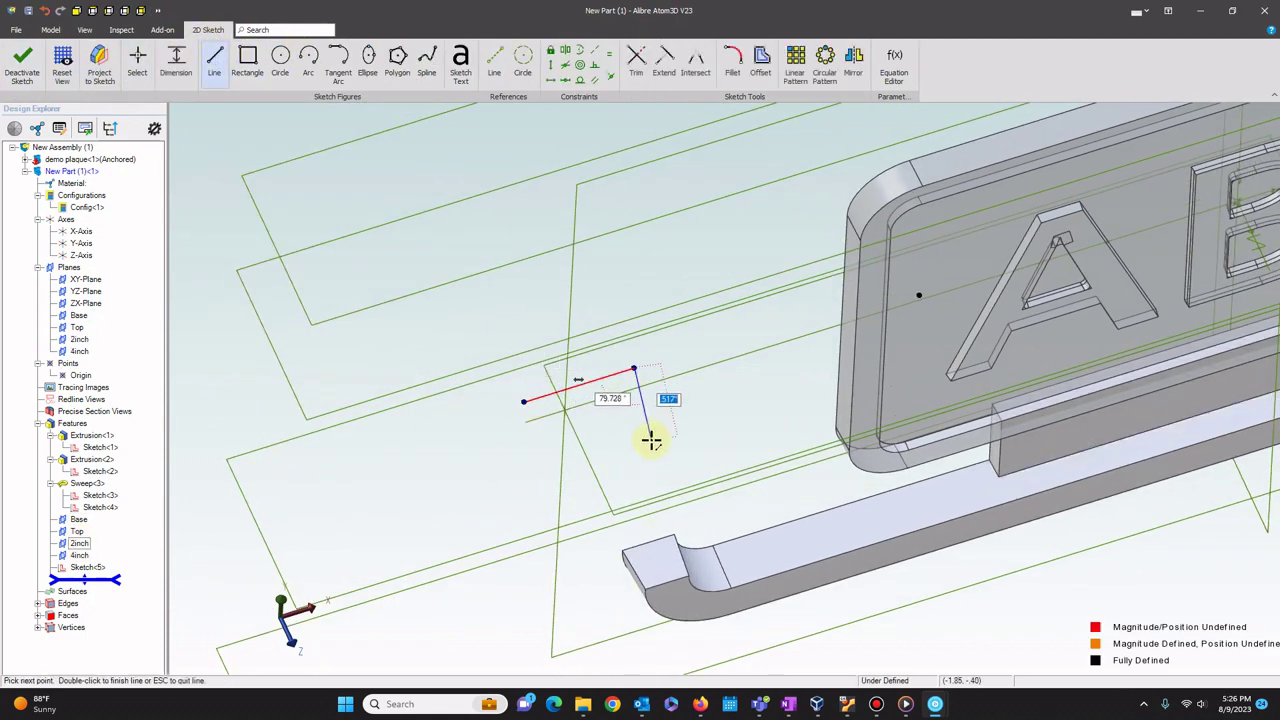
pyautogui.click(565, 466)
pyautogui.click(524, 401)
pyautogui.press('Escape')
pyautogui.click(542, 448)
pyautogui.moveTo(610, 512); pyautogui.dragTo(536, 531, button='middle')
pyautogui.press('Escape')
# Draw reference lines between the midpoints of the 2inch-plane outline's opposite sides and make them equal in length.
pyautogui.click(494, 62)
pyautogui.click(564, 425)
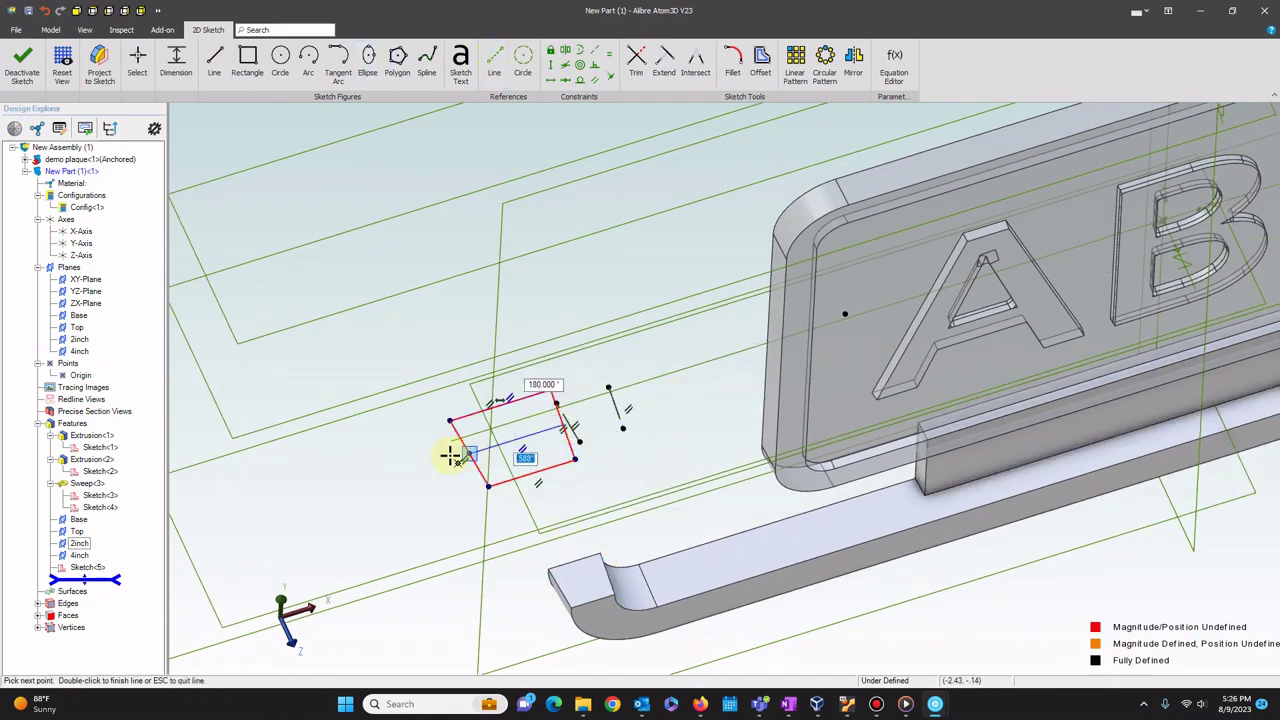
pyautogui.click(610, 54)
pyautogui.click(547, 430)
pyautogui.click(508, 421)
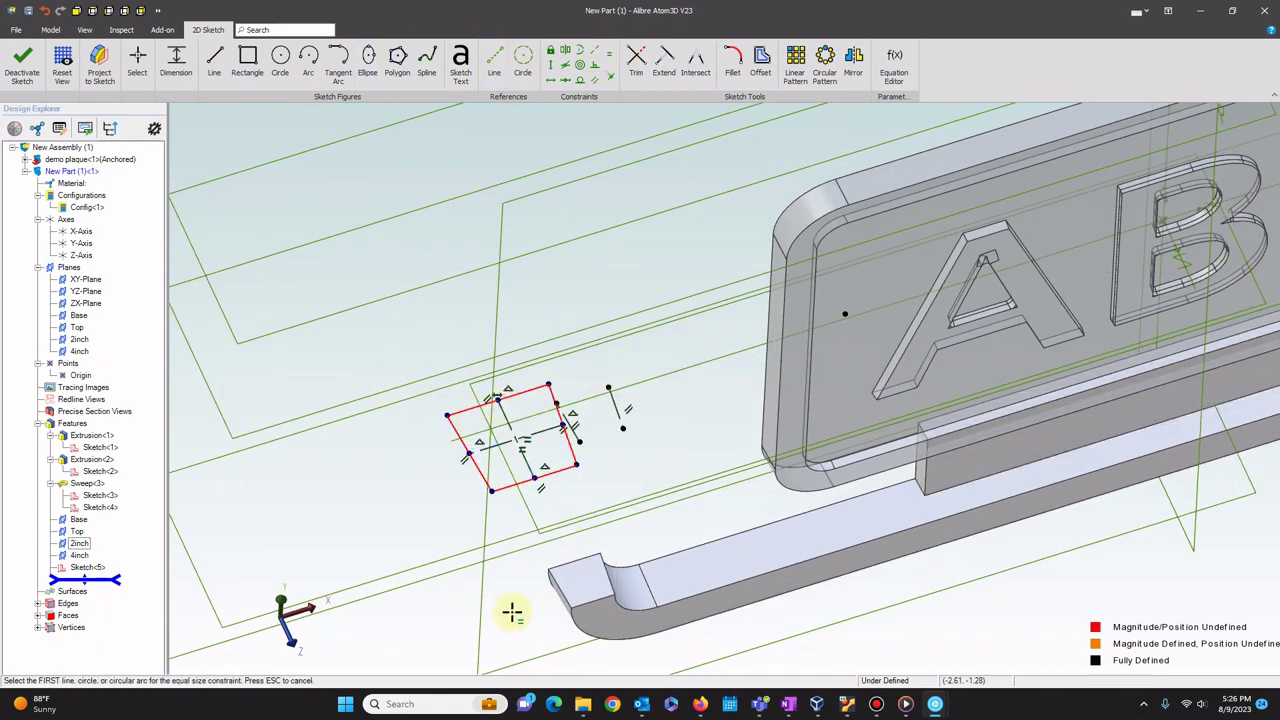
# Look up the 2-inch sprue size in the spreadsheet and dimension the outline's side as .386 inch.
pyautogui.click(699, 704)
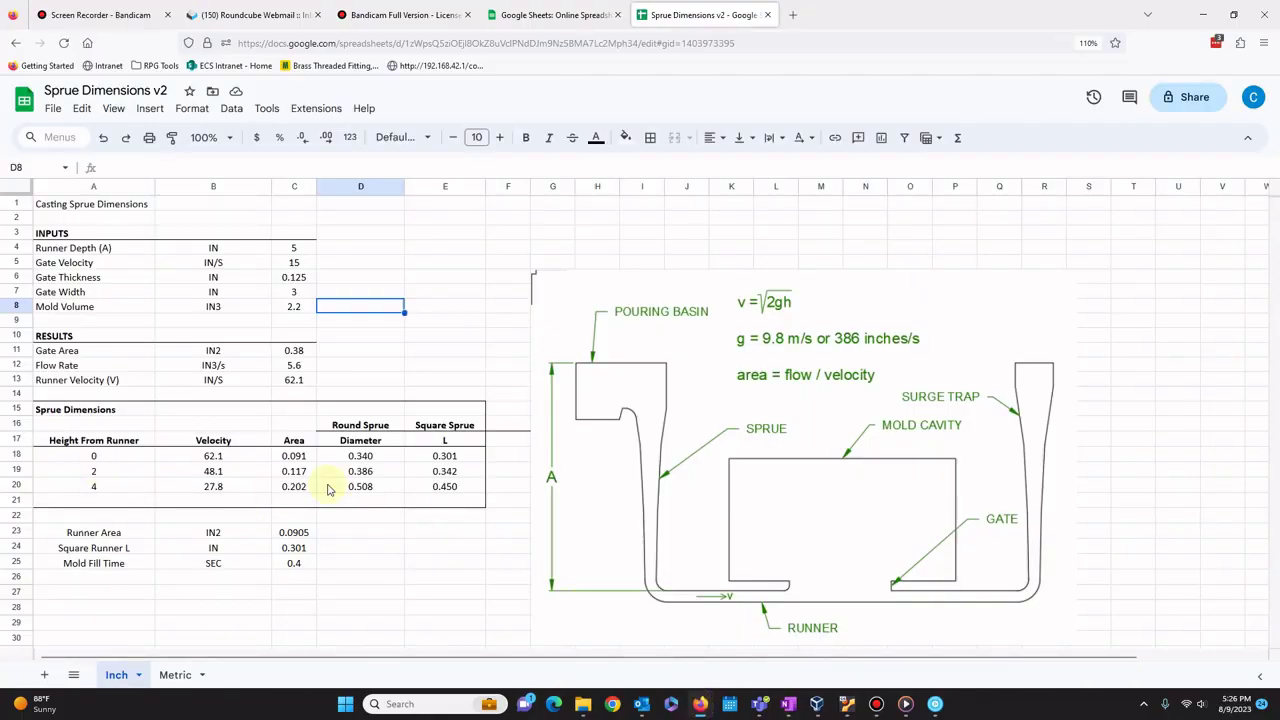
pyautogui.click(935, 704)
pyautogui.click(1050, 630)
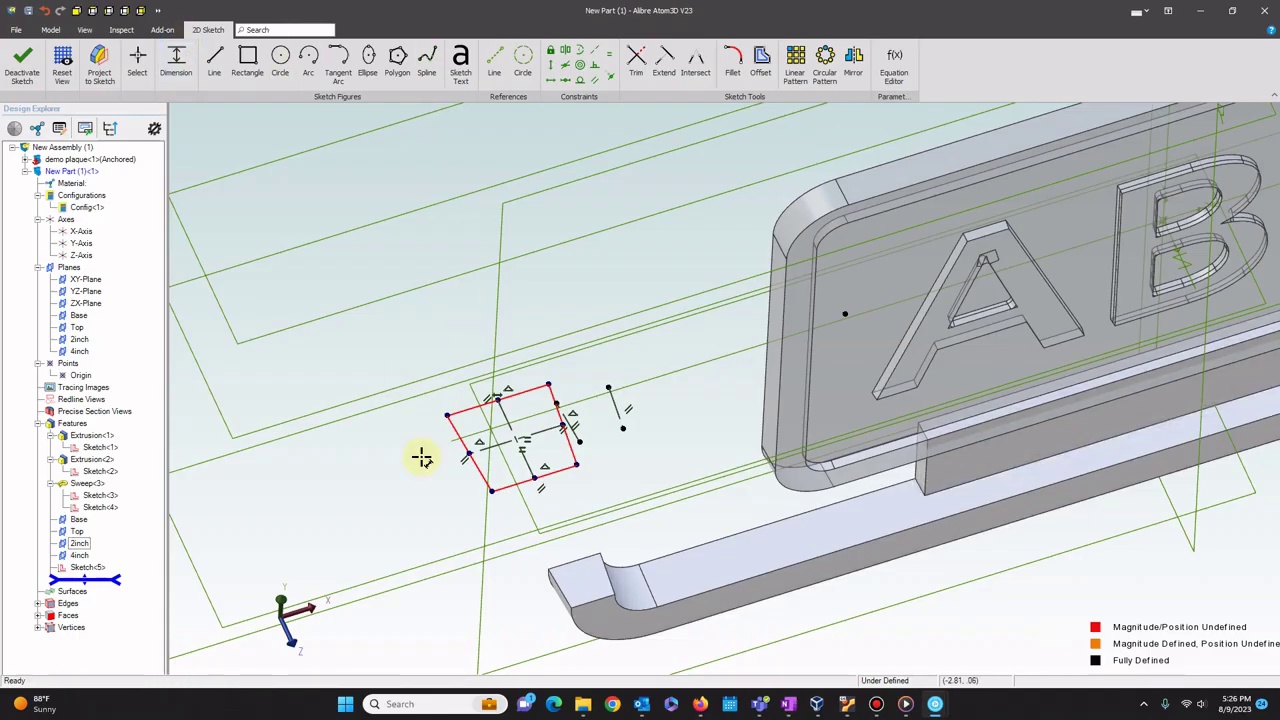
pyautogui.click(383, 470)
pyautogui.press('Escape')
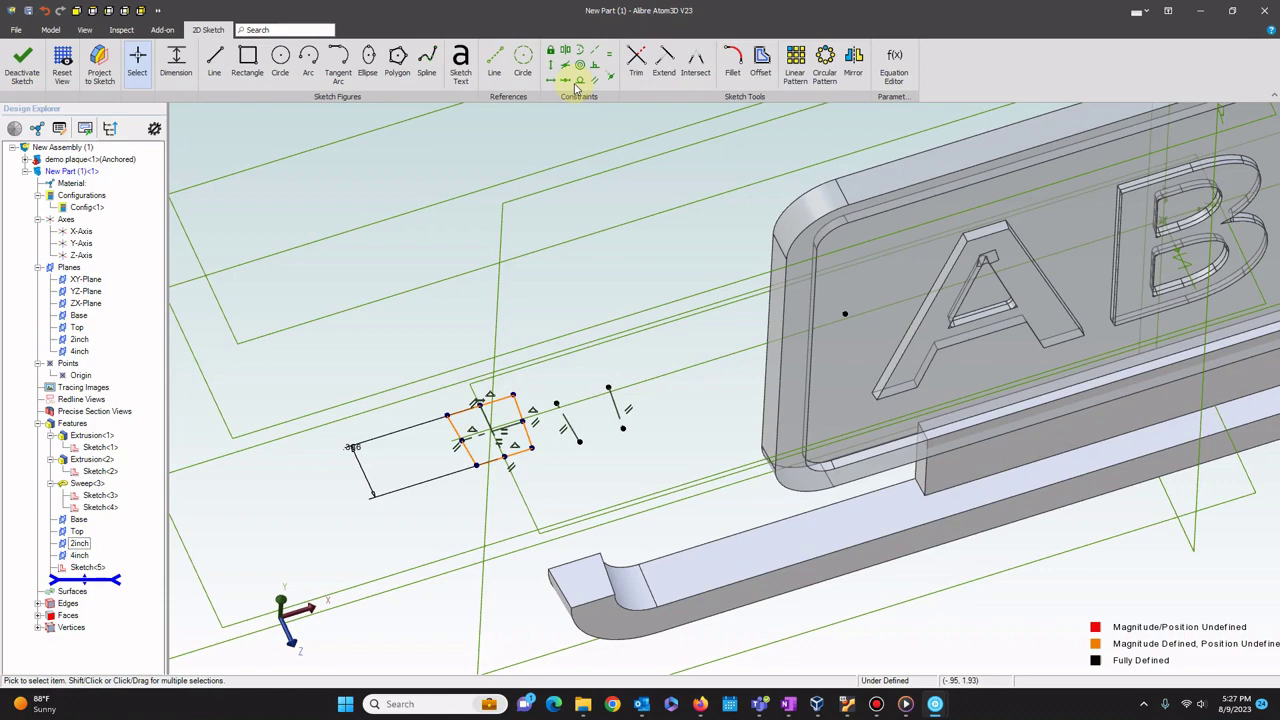
# Constrain the midpoint of the outline's upper edge to the midline of the runner's end edge and close the sketch.
pyautogui.click(579, 80)
pyautogui.click(480, 404)
pyautogui.click(572, 562)
pyautogui.scroll(-3, 421, 445)
pyautogui.moveTo(421, 445); pyautogui.dragTo(391, 503, button='middle')
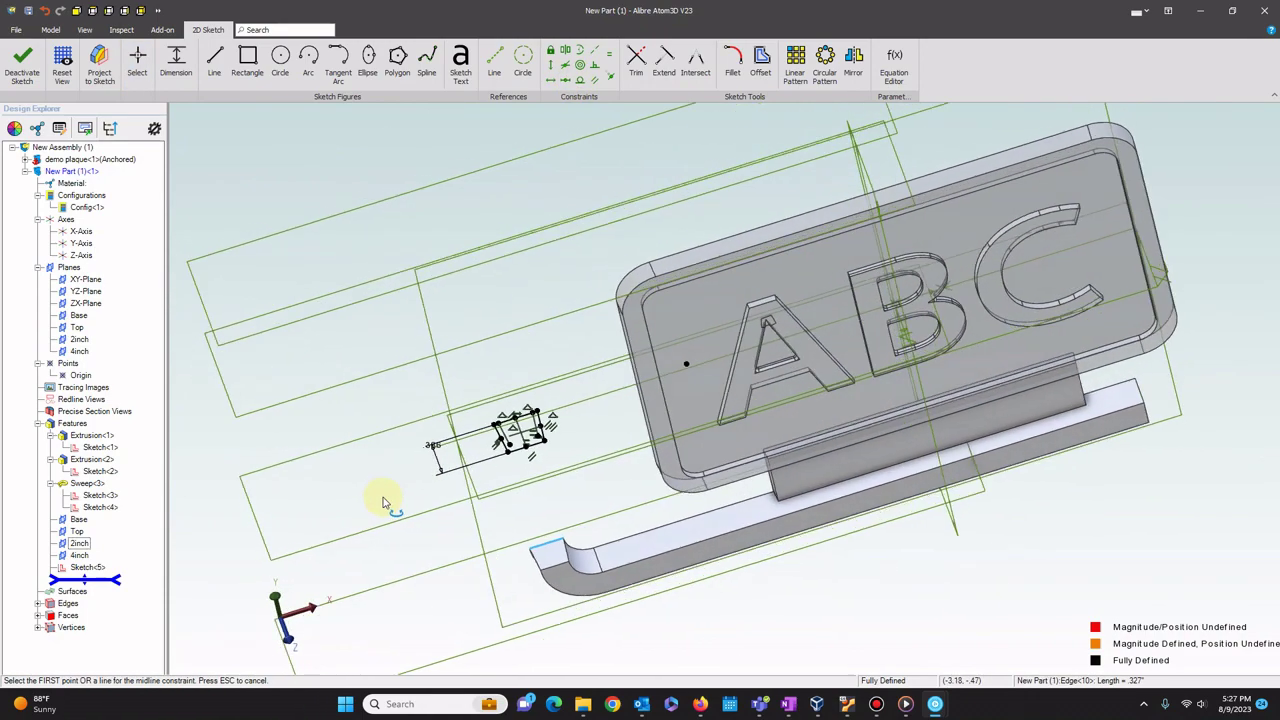
pyautogui.hotkey('ctrl', 'k')
# Create a sketch on the runner's upturned end face by projecting the face's edges, and close it.
pyautogui.scroll(1, 440, 522)
pyautogui.rightClick(541, 548)
pyautogui.click(571, 575)
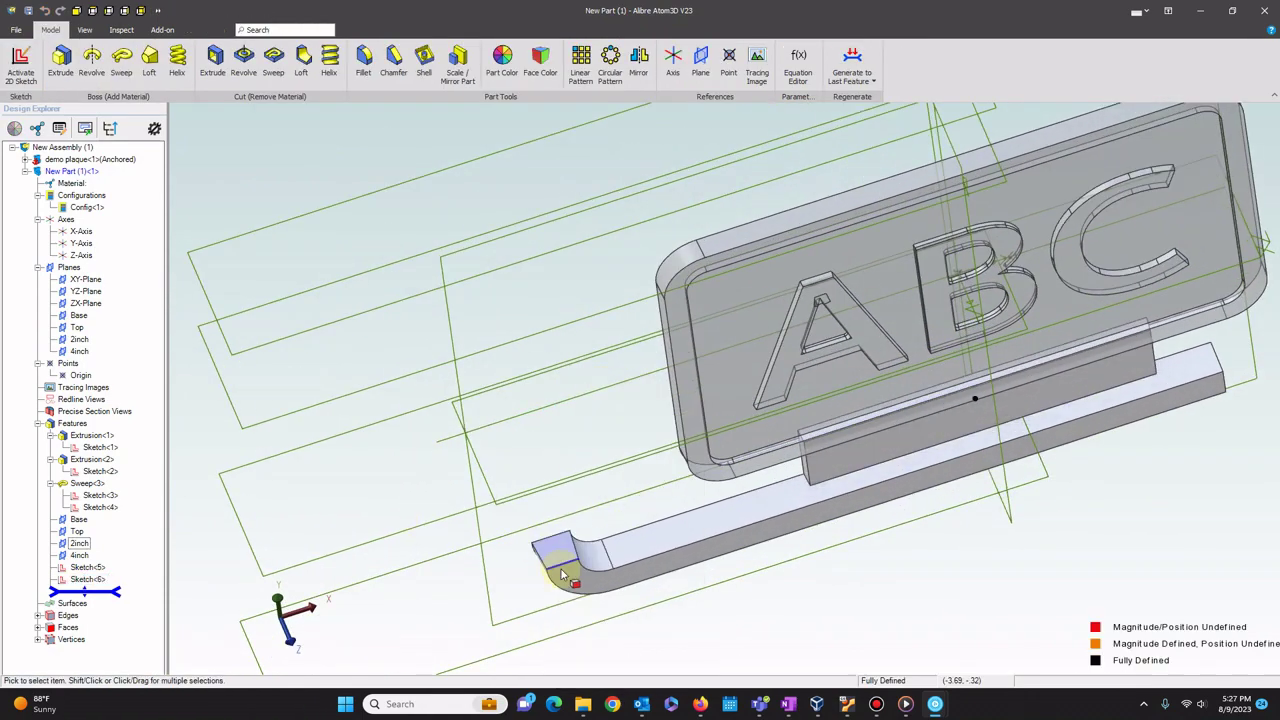
pyautogui.click(562, 554)
pyautogui.click(704, 504)
pyautogui.press('Escape')
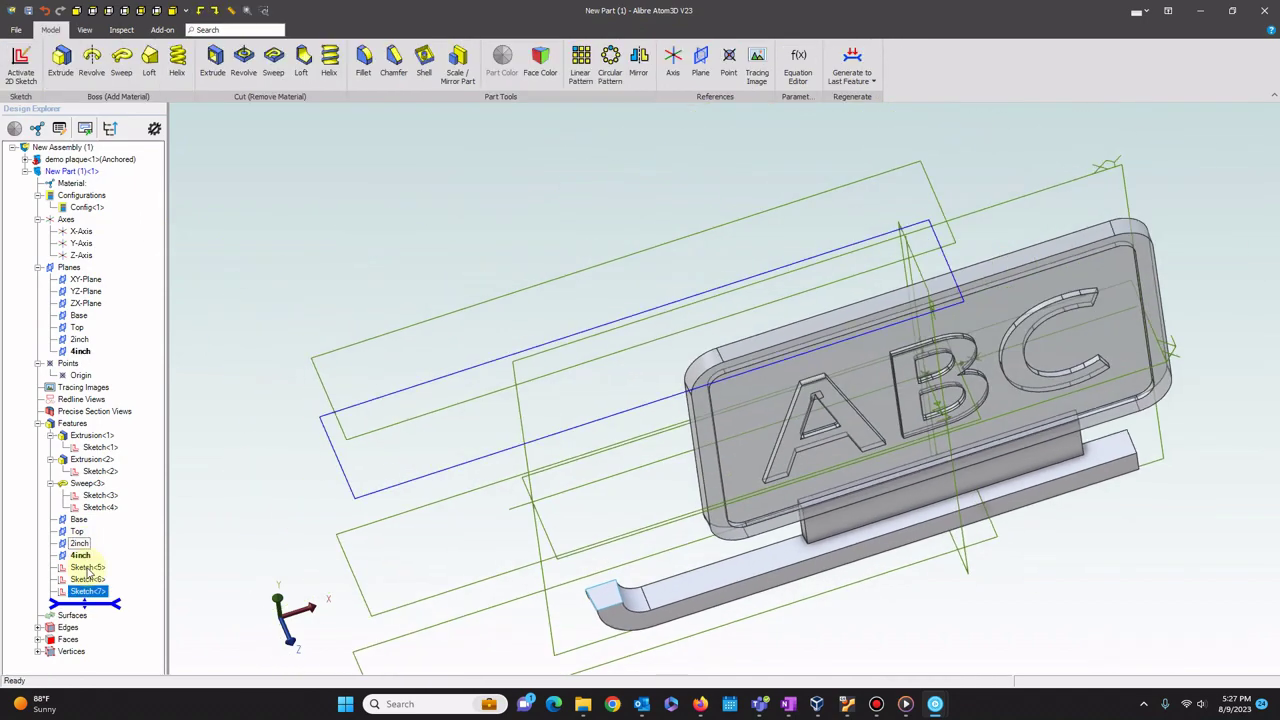
# Loft a tapered sprue through Sketch<5>, Sketch<6> and Sketch<7>, from the 4inch plane down to the runner's end face.
pyautogui.click(148, 60)
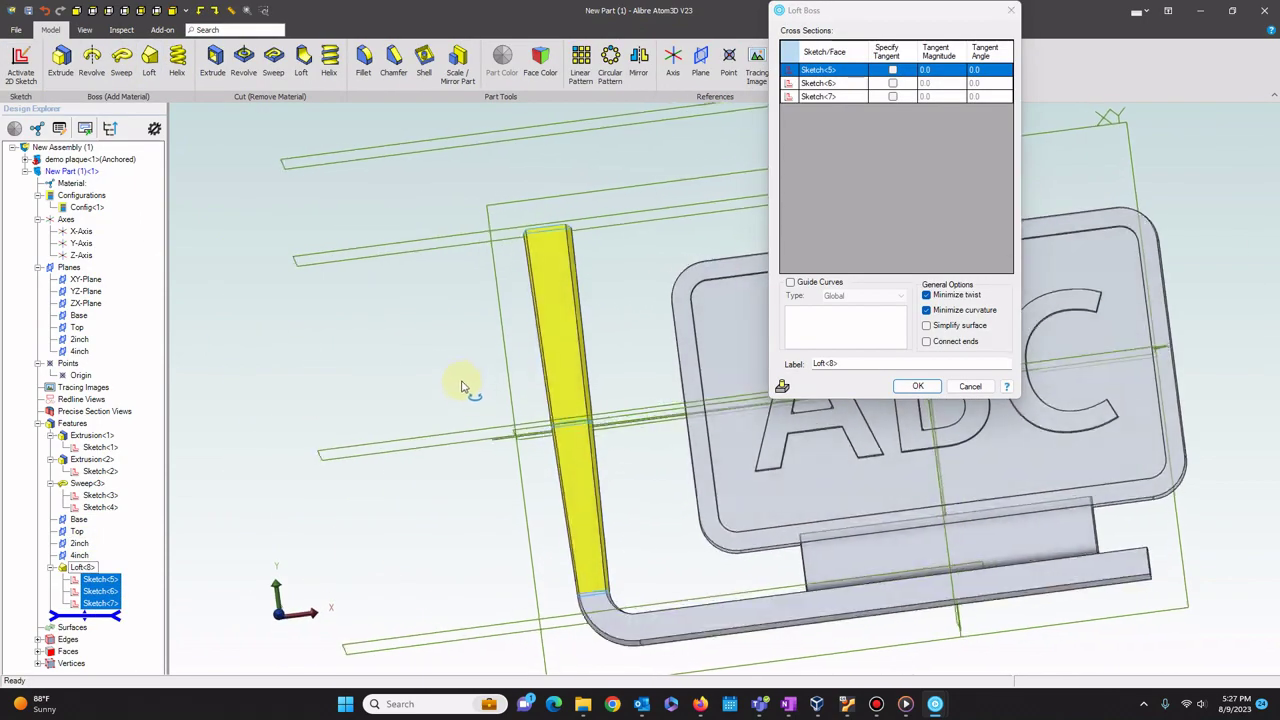
pyautogui.press('Return')
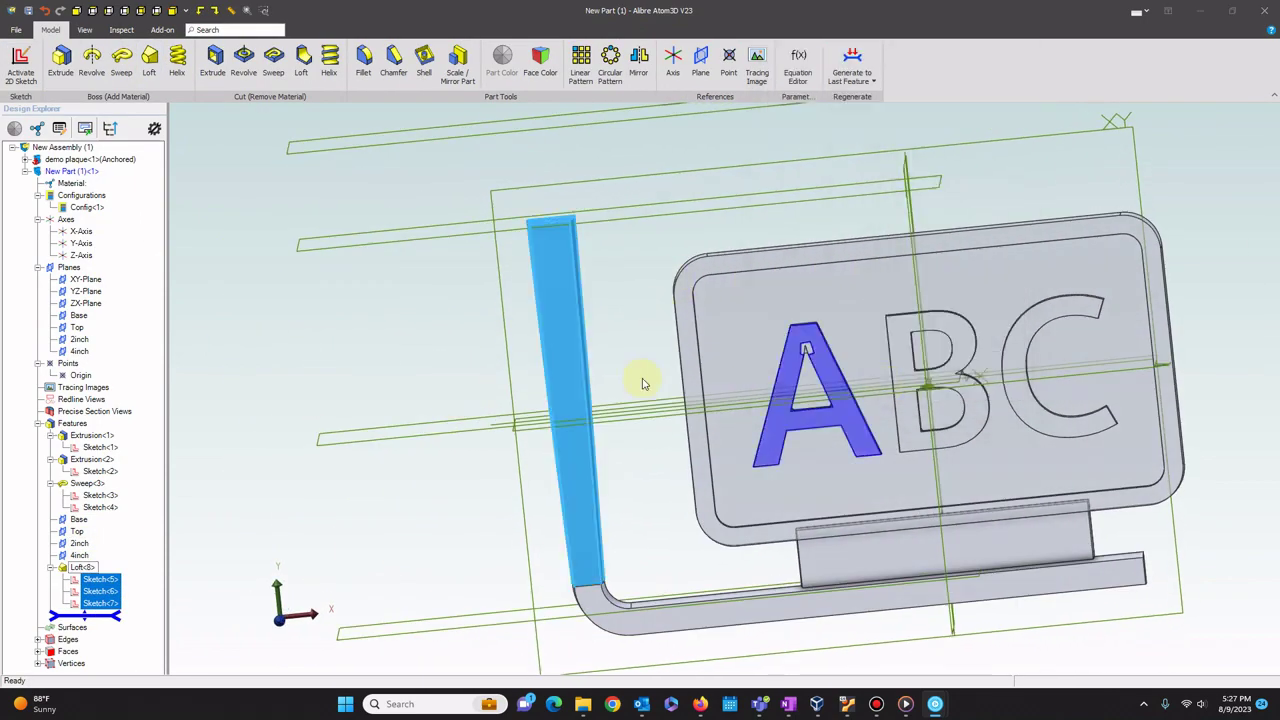
pyautogui.moveTo(643, 380)
pyautogui.mouseDown(button='middle')
pyautogui.moveTo(603, 474)
pyautogui.moveTo(628, 374)
pyautogui.moveTo(620, 388)
pyautogui.mouseUp(button='middle')
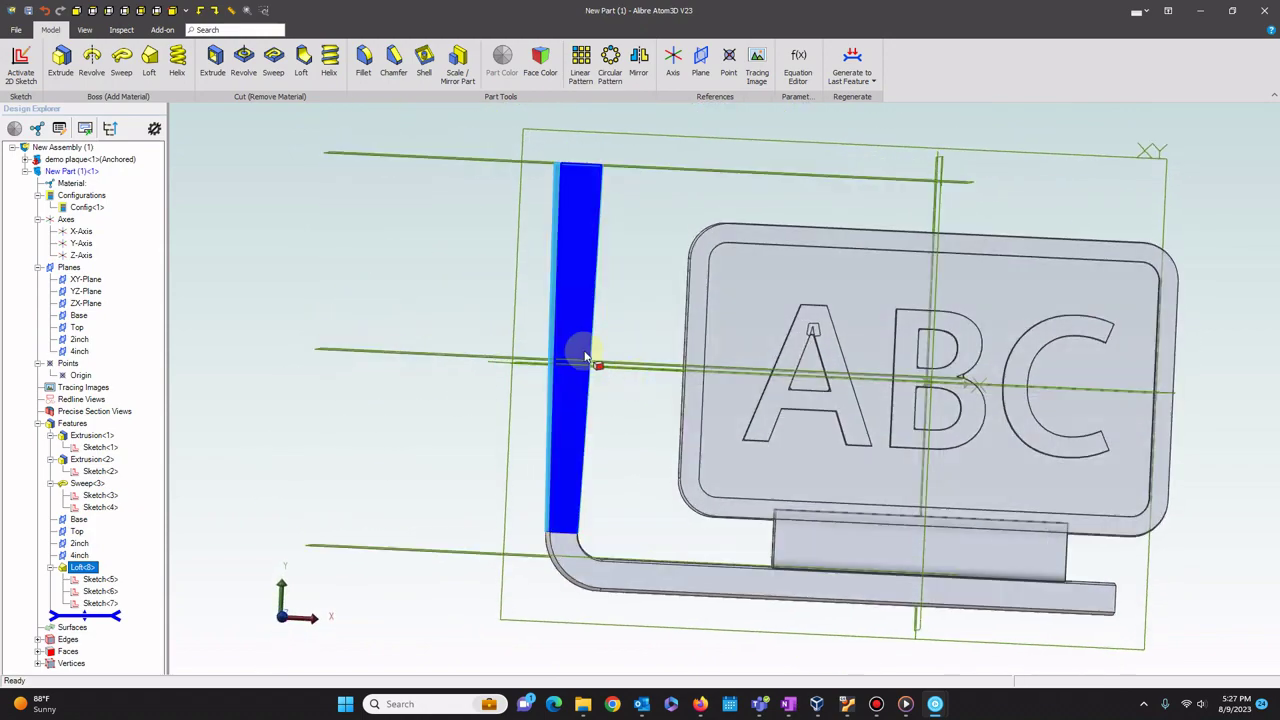
# Examine the lofted sprue and its transition into the runner's bend from several angles.
pyautogui.click(594, 358)
pyautogui.scroll(2, 451, 402)
pyautogui.moveTo(451, 402); pyautogui.dragTo(474, 462, button='middle')
pyautogui.scroll(-2, 477, 457)
pyautogui.moveTo(479, 349); pyautogui.dragTo(449, 421, button='middle')
pyautogui.scroll(-1, 425, 402)
pyautogui.click(425, 402)
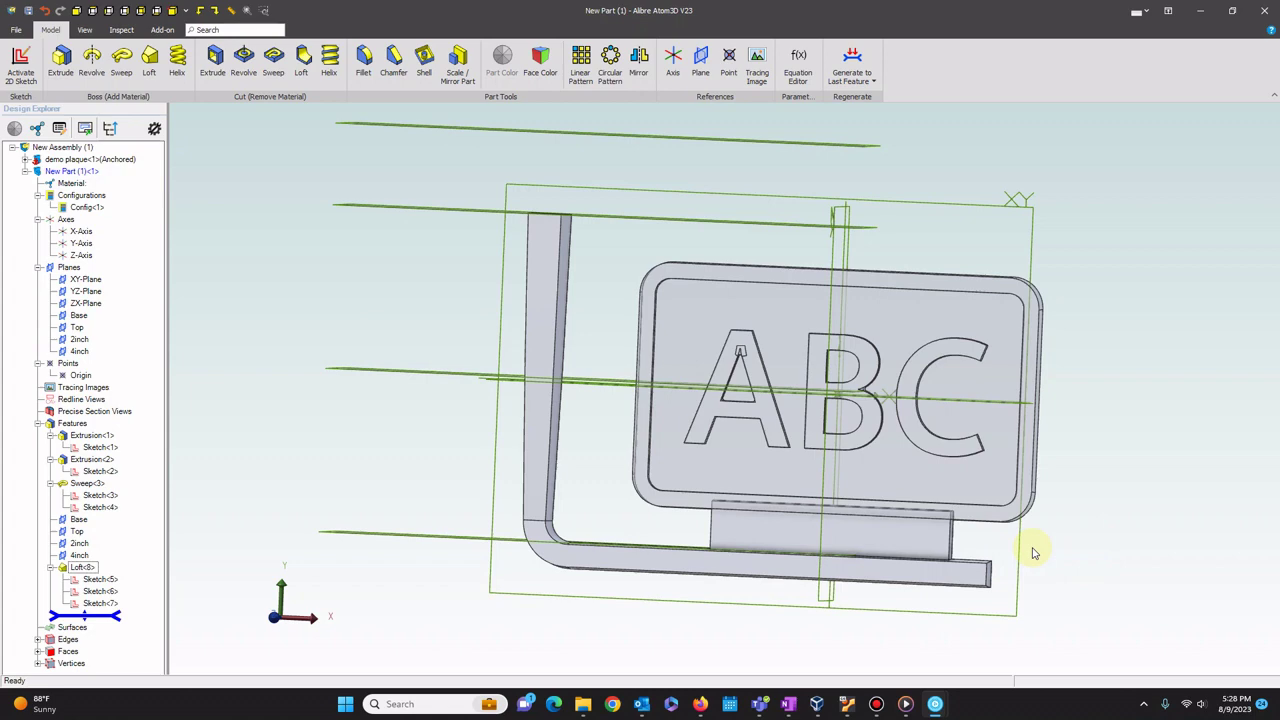
# Mirror the Sweep<3> and Loft<8> features about the YZ-Plane to the plaque's other side.
pyautogui.moveTo(640, 252); pyautogui.dragTo(478, 444, button='middle')
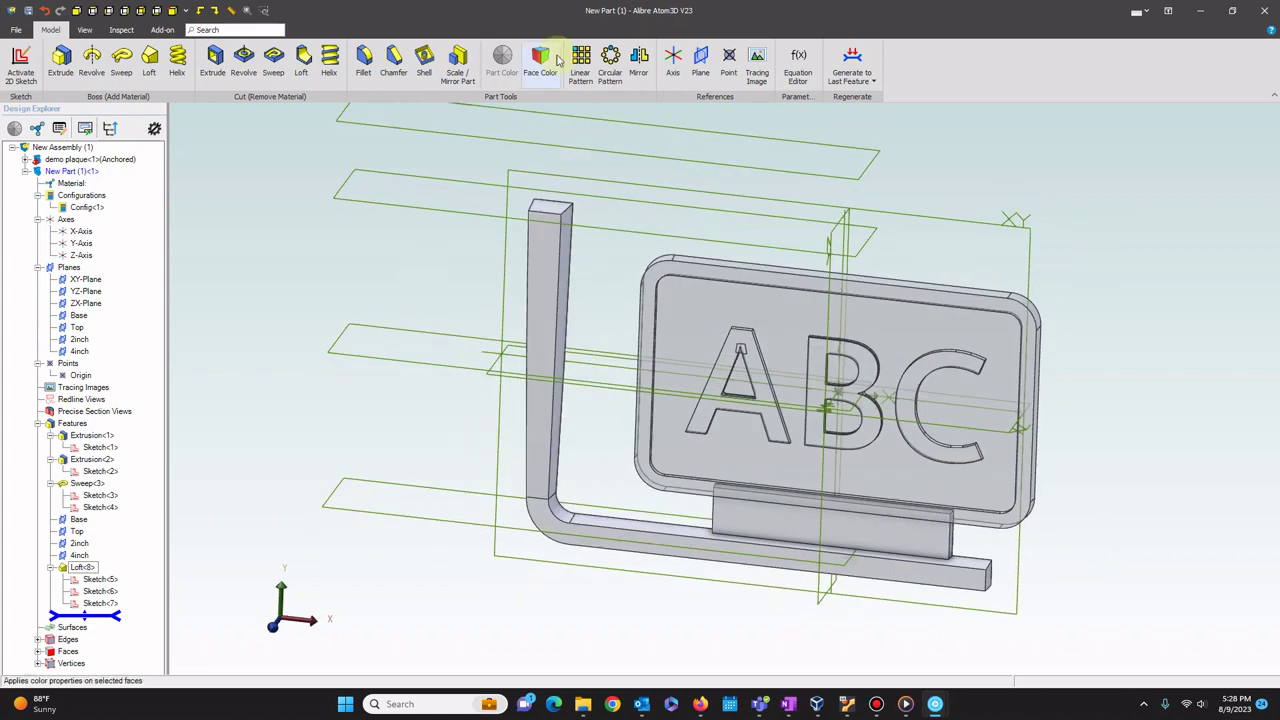
pyautogui.click(638, 62)
pyautogui.click(88, 484)
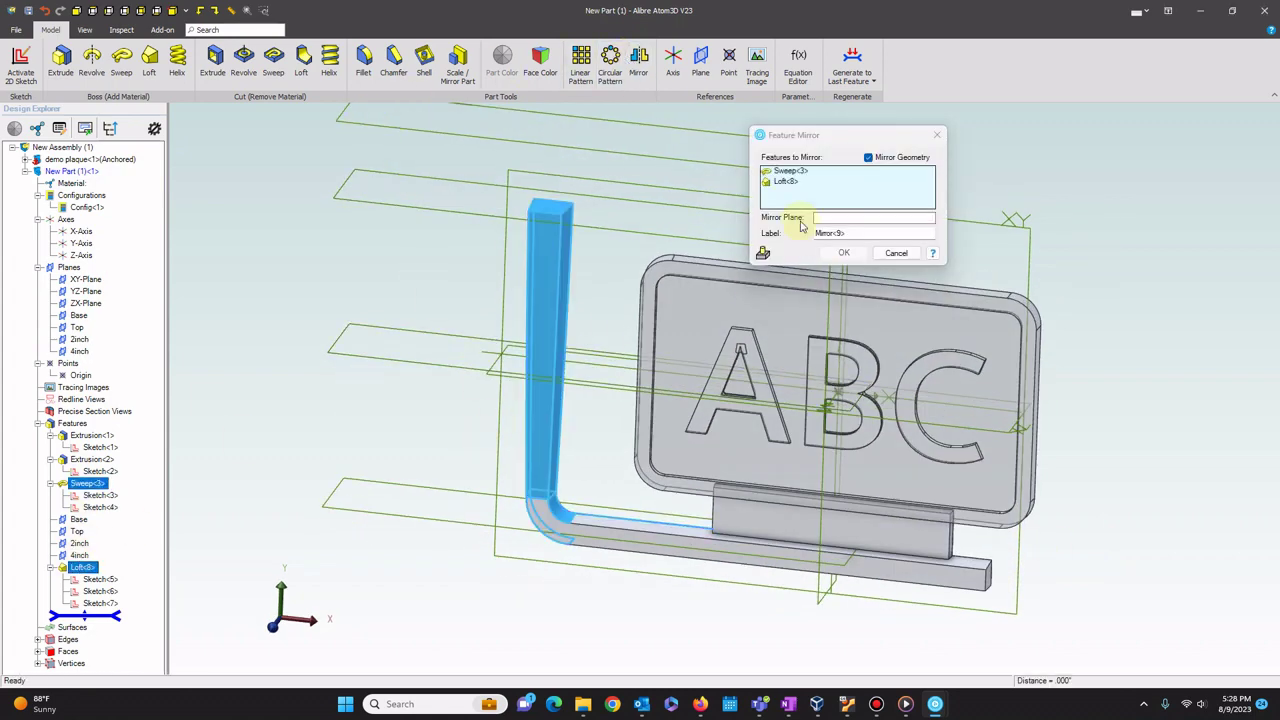
pyautogui.click(826, 590)
pyautogui.click(844, 252)
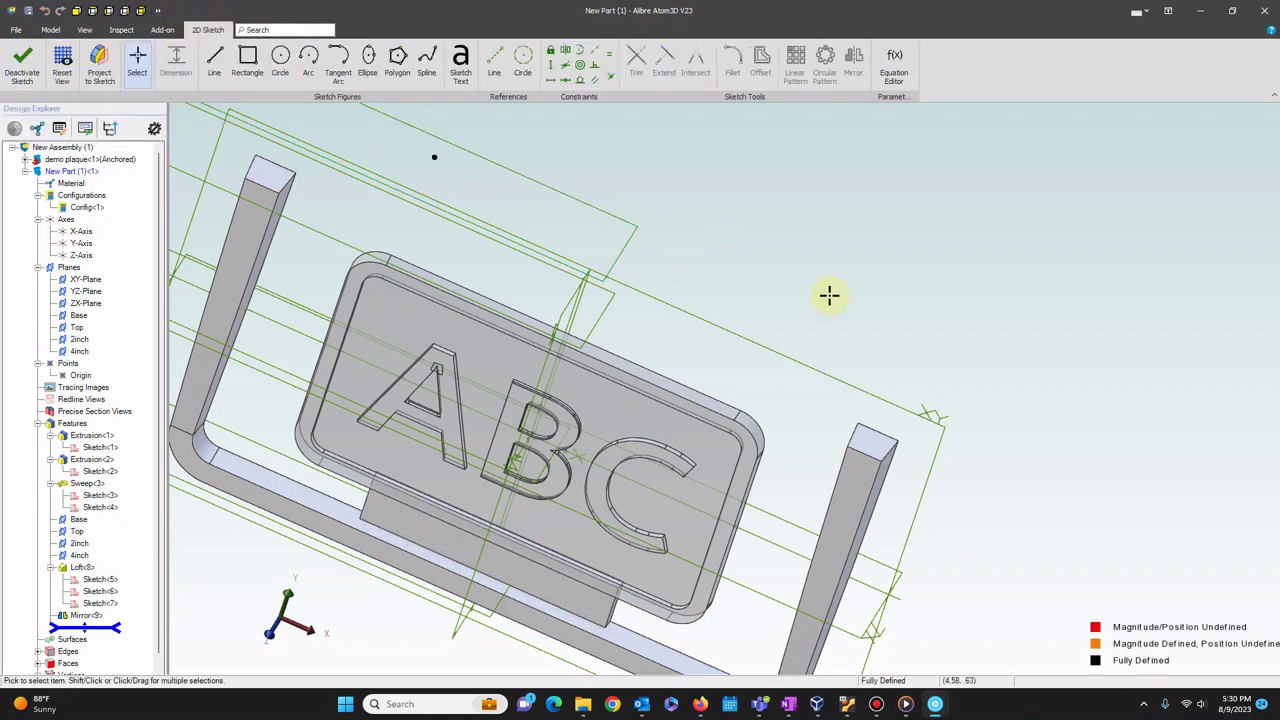
# Sketch a closed four-sided outline above the mirrored sprue and make its sides parallel to each other and to the sprue's end edges.
pyautogui.click(214, 60)
pyautogui.click(832, 326)
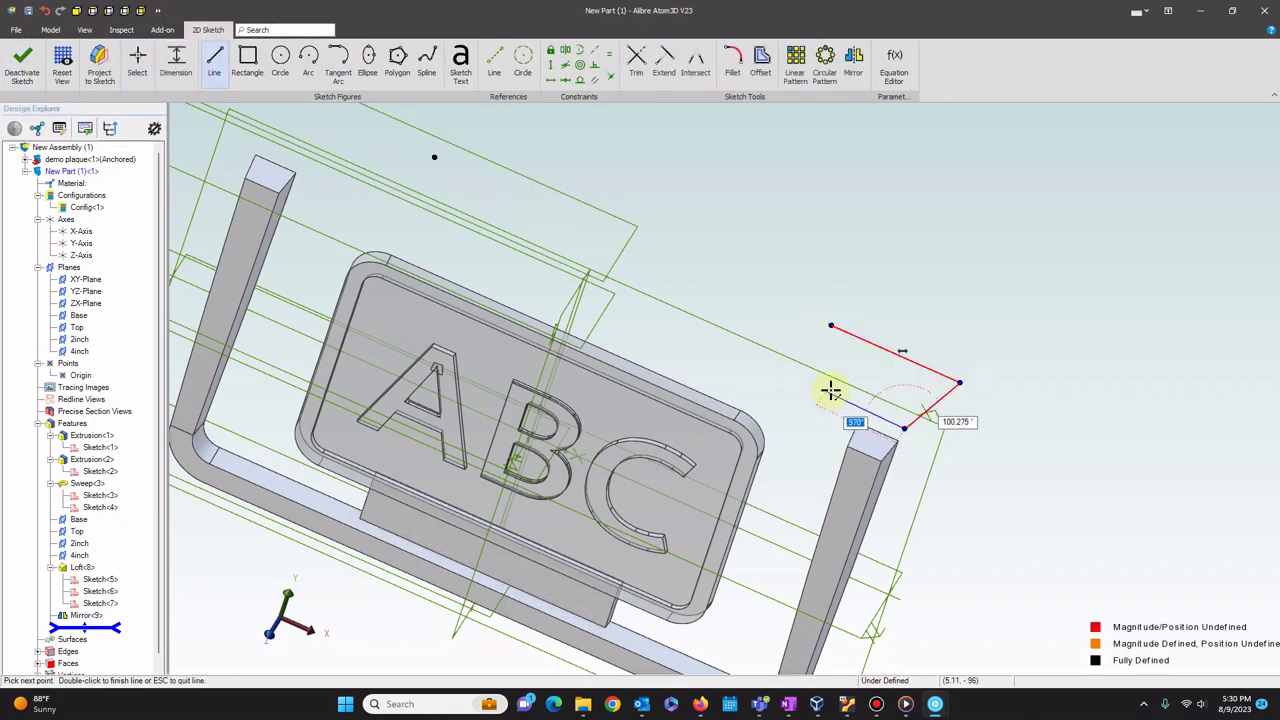
pyautogui.click(598, 82)
pyautogui.click(828, 362)
pyautogui.click(852, 438)
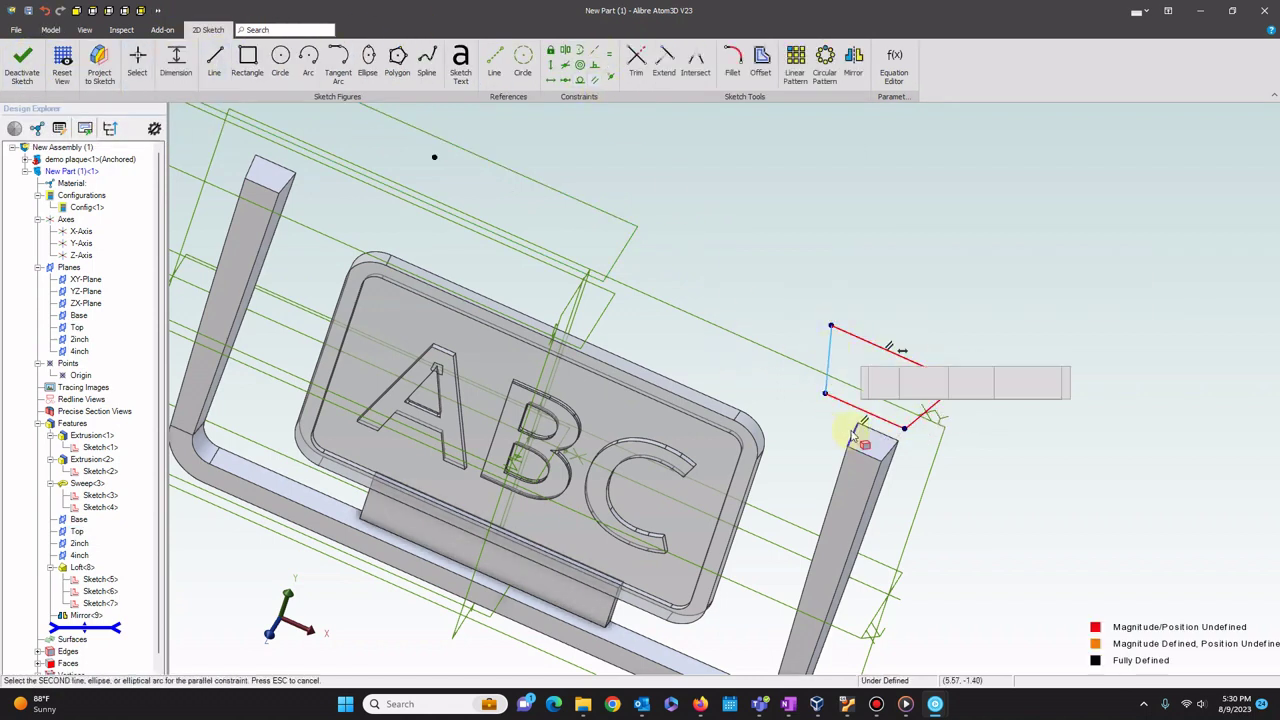
pyautogui.click(935, 403)
pyautogui.click(890, 451)
# Set the outline's length to .75 inch, vertically align it with the midpoint of the sprue's end edge, and close the sketch.
pyautogui.scroll(2, 880, 386)
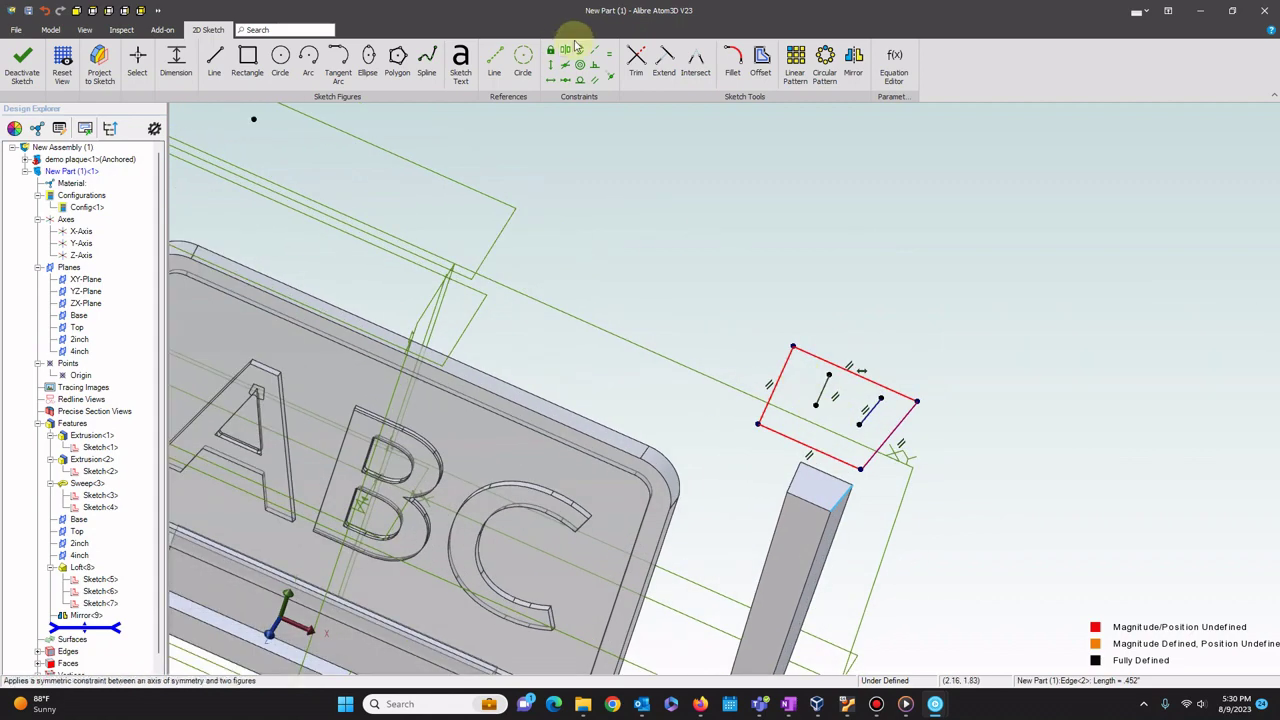
pyautogui.click(835, 400)
pyautogui.write('.75')
pyautogui.press('Return')
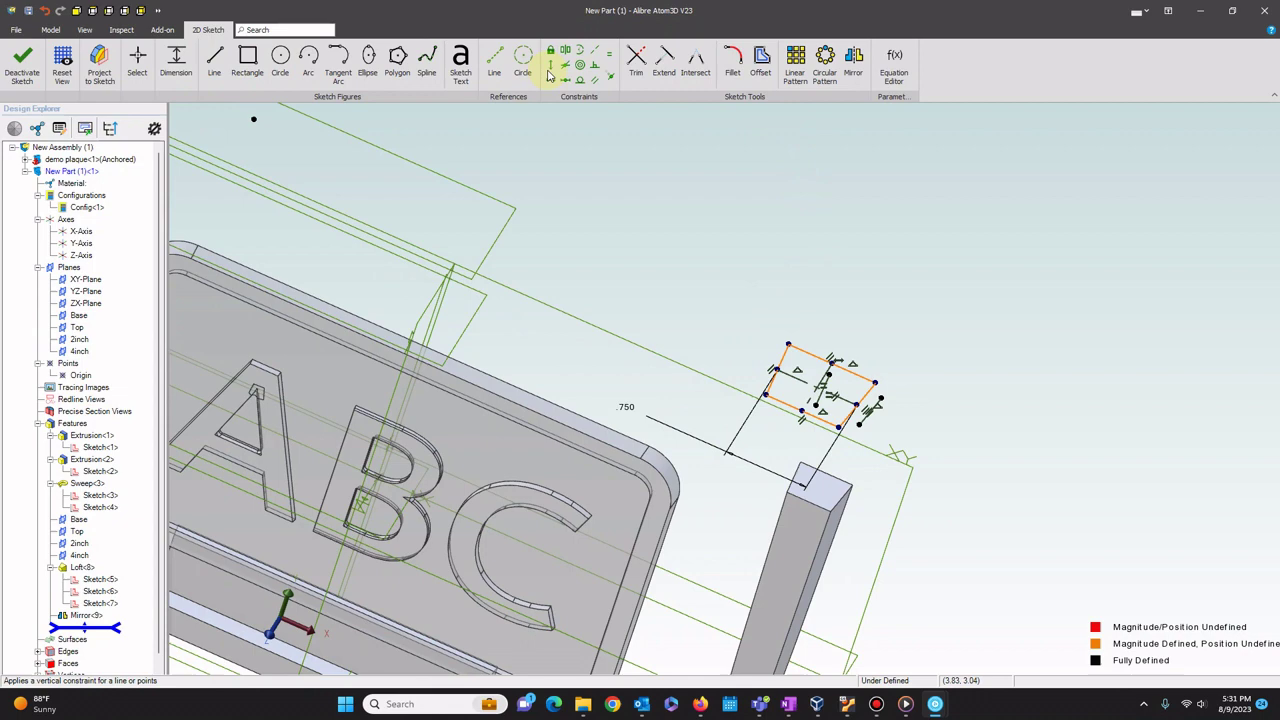
pyautogui.click(550, 66)
pyautogui.click(840, 420)
pyautogui.click(827, 474)
pyautogui.click(22, 64)
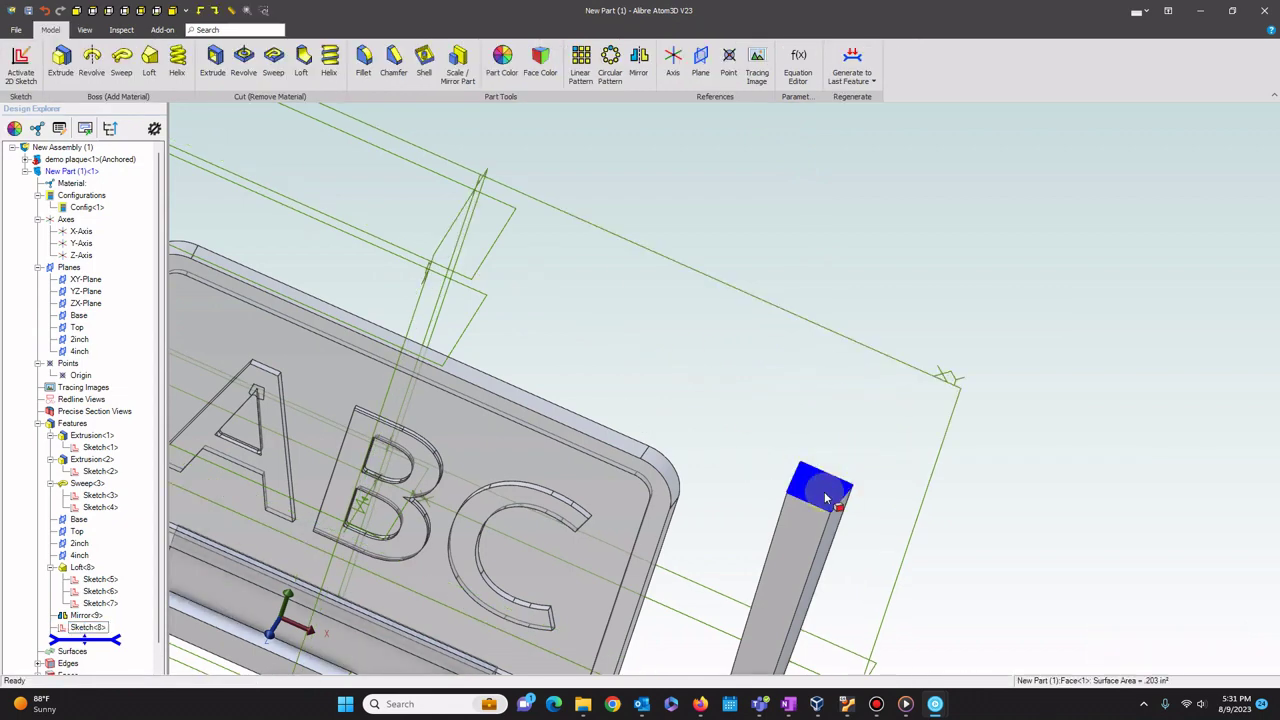
# Create a sketch on the mirrored sprue's end face by projecting the face's edges, and close it.
pyautogui.rightClick(825, 495)
pyautogui.click(860, 492)
pyautogui.click(1005, 384)
pyautogui.click(22, 64)
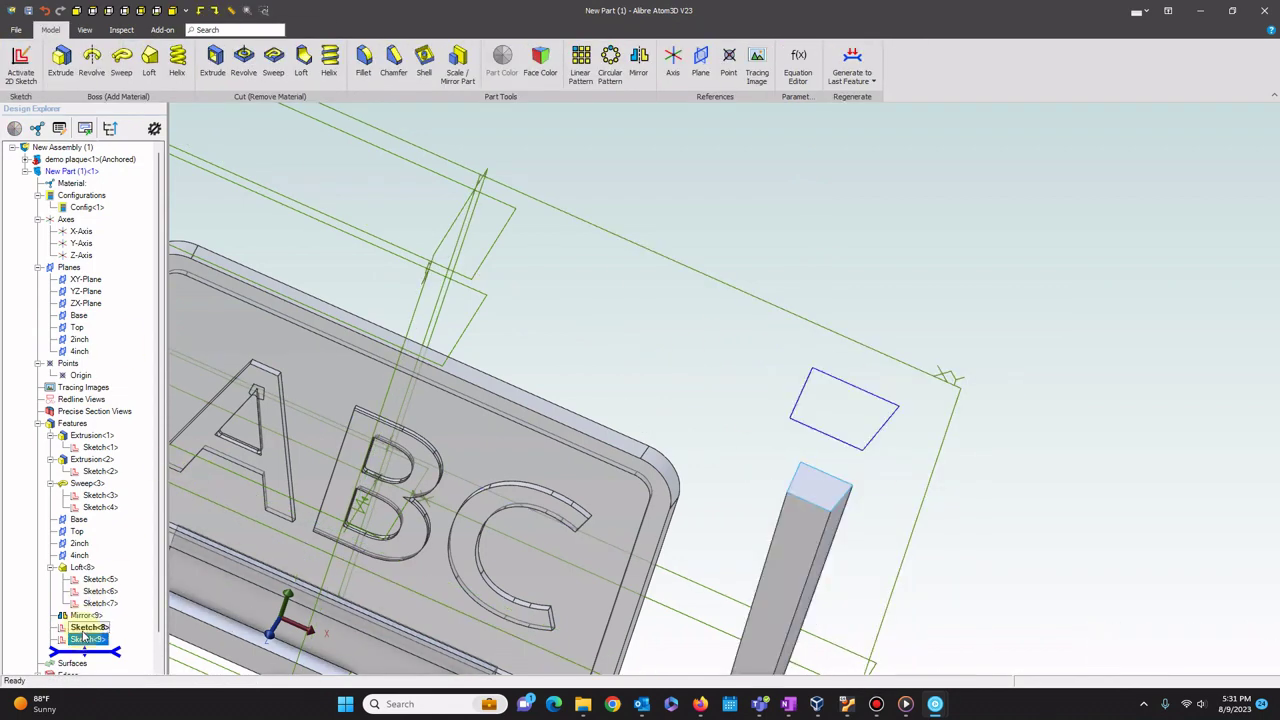
# Loft a flared transition between Sketch<8> and Sketch<9> on top of the mirrored sprue.
pyautogui.click(151, 72)
pyautogui.click(909, 383)
pyautogui.moveTo(914, 434); pyautogui.dragTo(454, 342, button='middle')
pyautogui.scroll(3, 385, 356)
pyautogui.scroll(-1, 418, 324)
# Sketch a rectangle on the XY-Plane over the unflared sprue's upper end, with its lower edge .060 inch from the sprue's end edge.
pyautogui.click(86, 279)
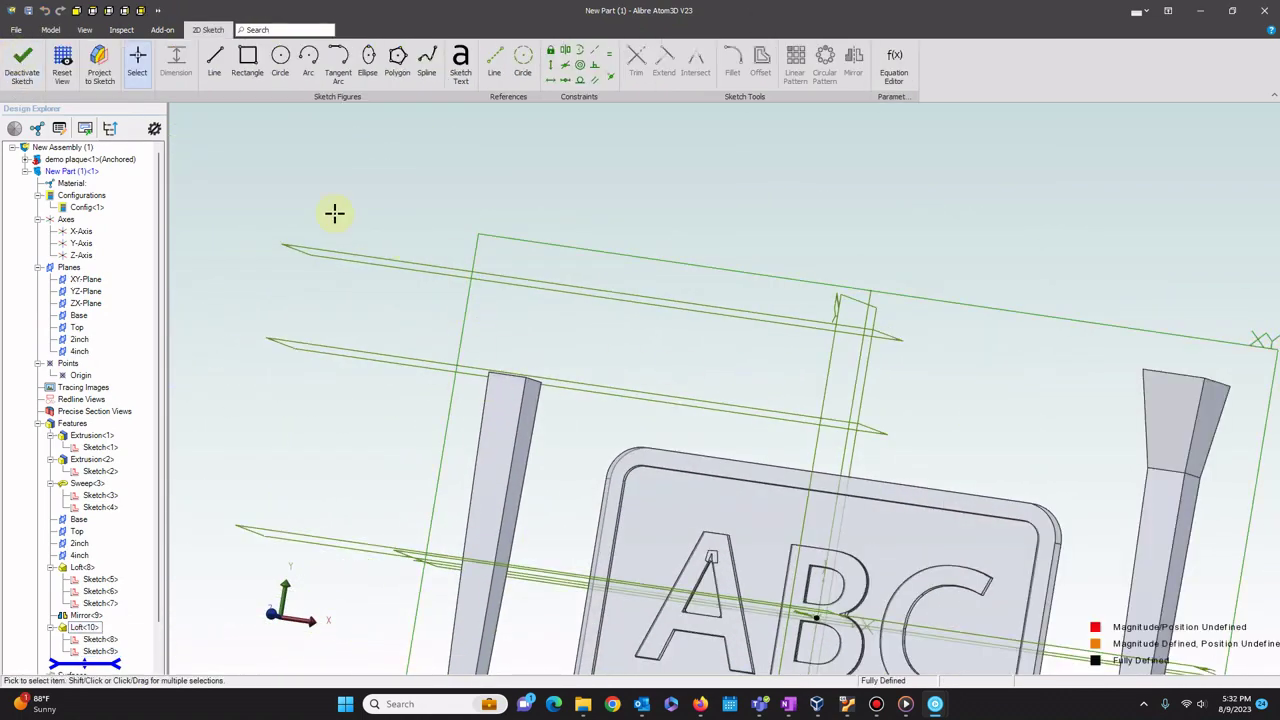
pyautogui.click(553, 334)
pyautogui.moveTo(466, 436); pyautogui.dragTo(570, 385, button='middle')
pyautogui.scroll(3, 577, 383)
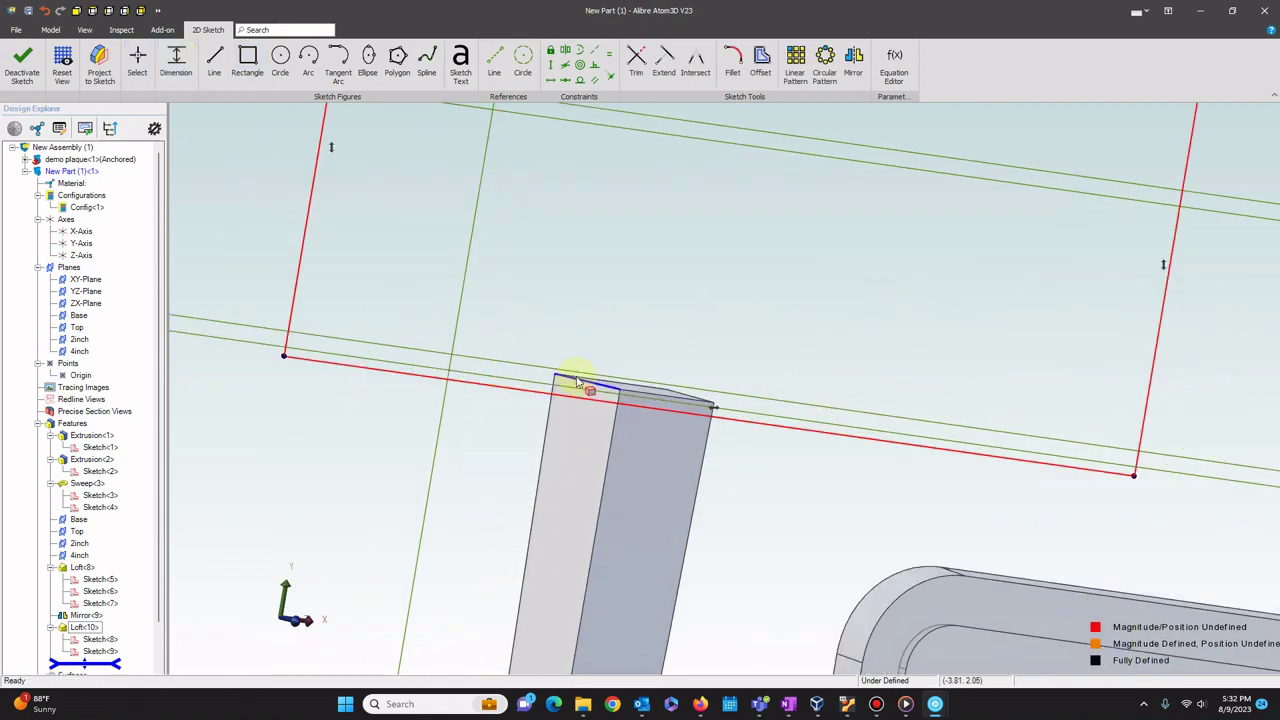
pyautogui.scroll(-5, 491, 449)
pyautogui.scroll(3, 643, 488)
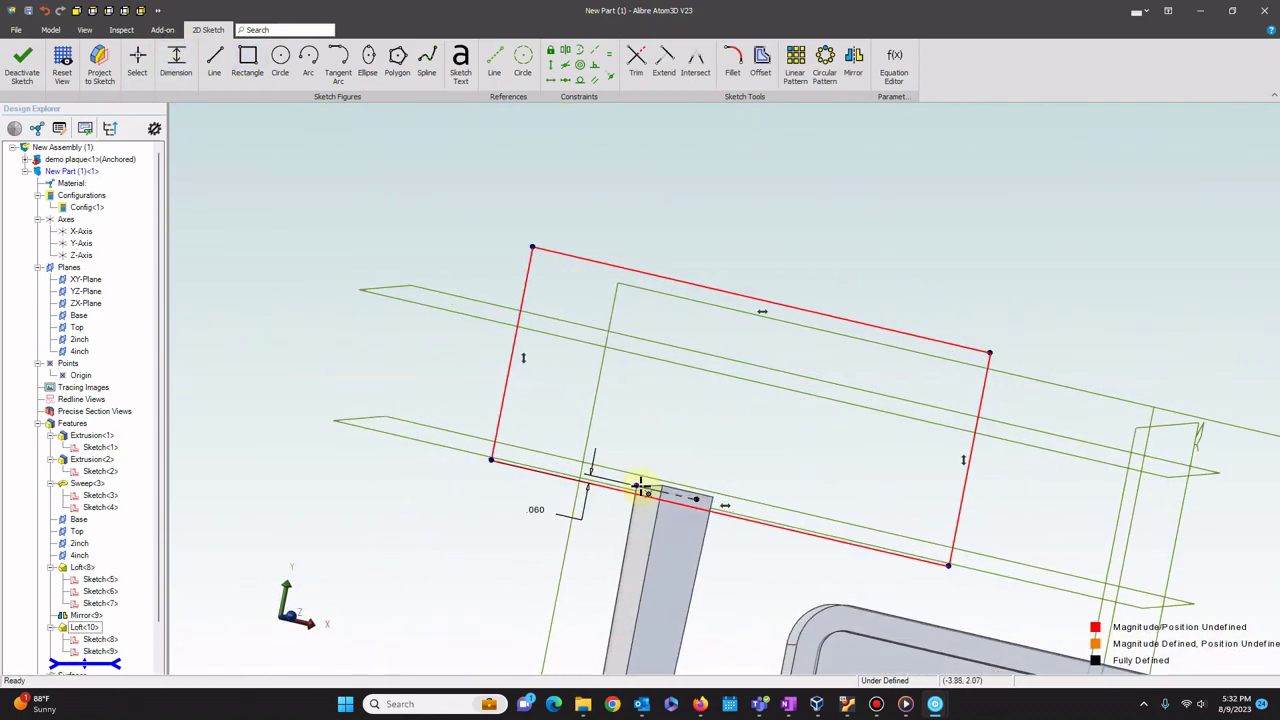
# Dimension the rectangle's outer side .250 inch and its inner side 2 inches from the nearest sprue corners.
pyautogui.press('Return')
pyautogui.moveTo(396, 334); pyautogui.dragTo(388, 254, button='middle')
pyautogui.click(708, 272)
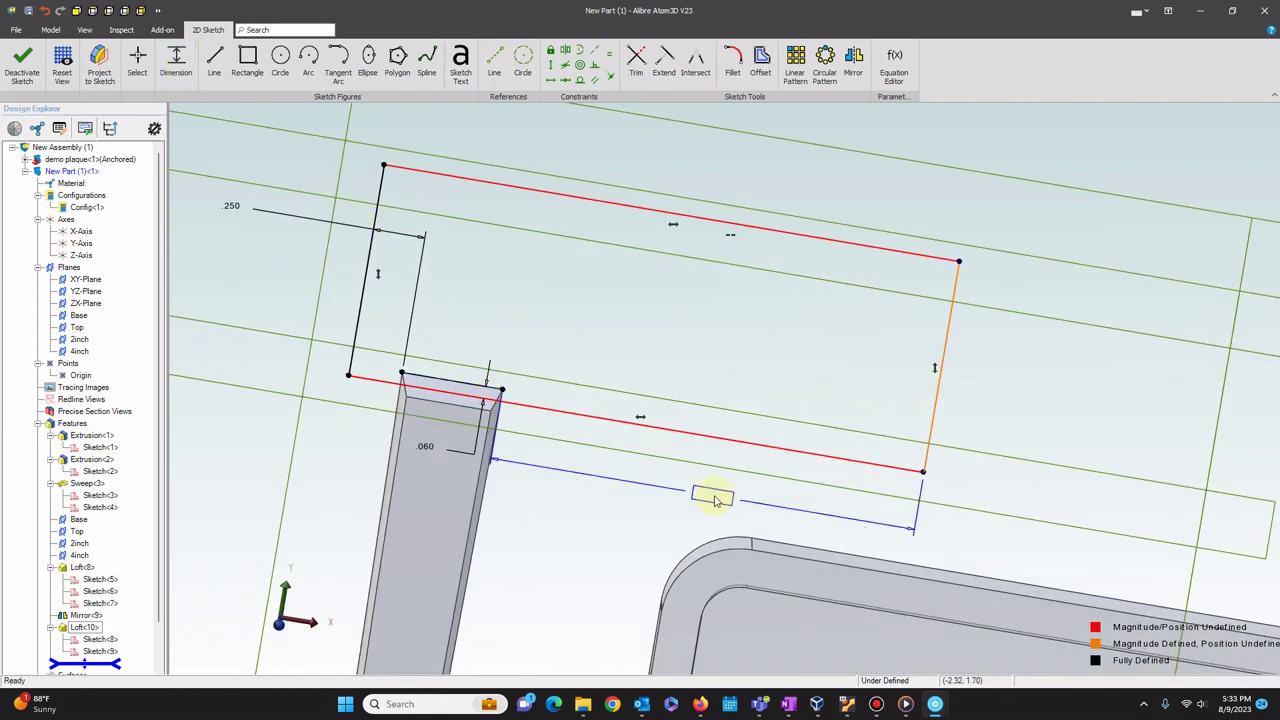
pyautogui.click(714, 500)
pyautogui.write('2')
pyautogui.press('Return')
# Extrude the rectangle into a solid block on top of the unflared sprue.
pyautogui.scroll(-3, 608, 457)
pyautogui.moveTo(608, 457); pyautogui.dragTo(663, 420, button='middle')
pyautogui.moveTo(378, 323); pyautogui.dragTo(342, 320, button='middle')
pyautogui.click(51, 30)
pyautogui.click(61, 62)
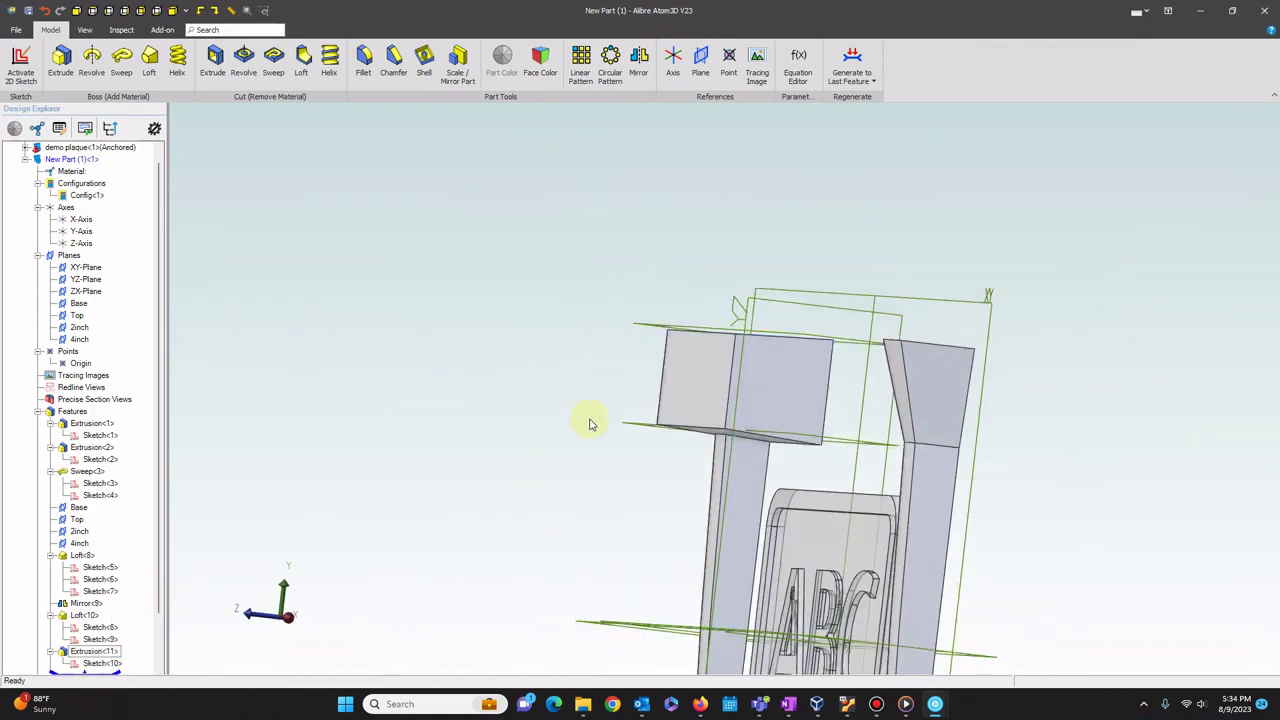
# Sketch a rectangle over the block's inner lower corner, .125 inch below the block's underside and .500 inch from the sprue.
pyautogui.moveTo(591, 423); pyautogui.dragTo(703, 243, button='middle')
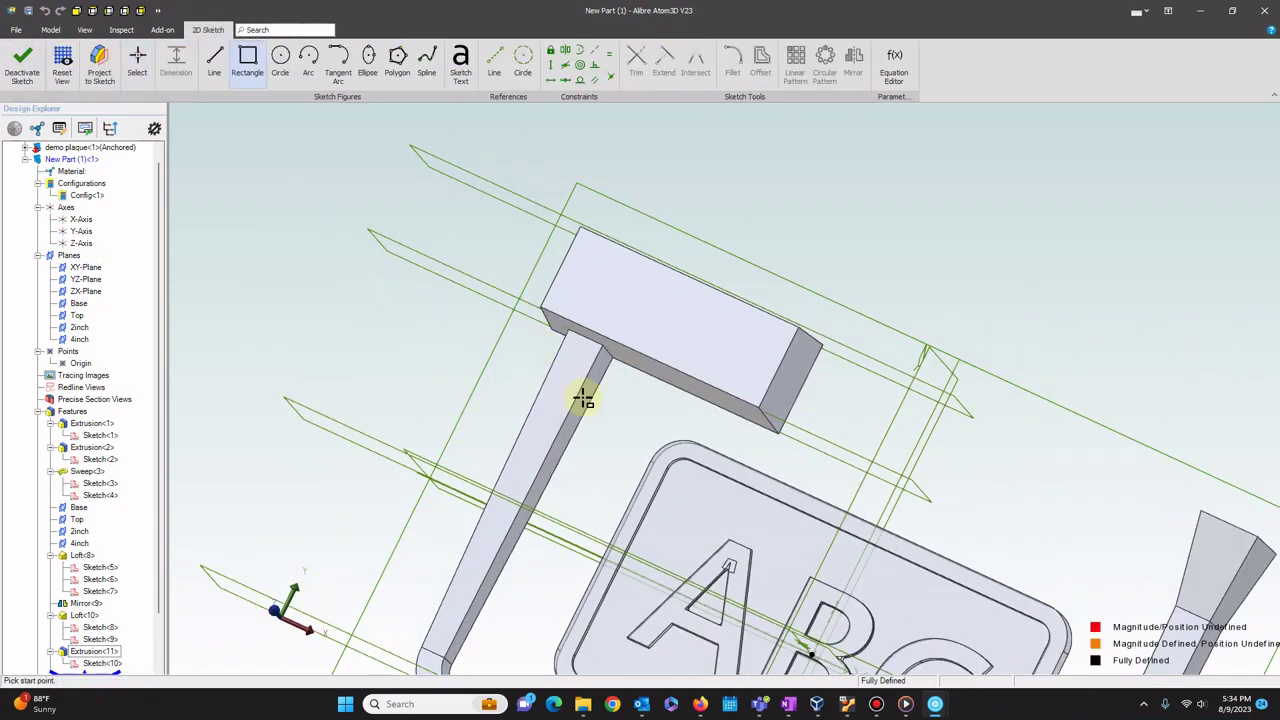
pyautogui.scroll(2, 785, 400)
pyautogui.click(902, 413)
pyautogui.scroll(3, 571, 386)
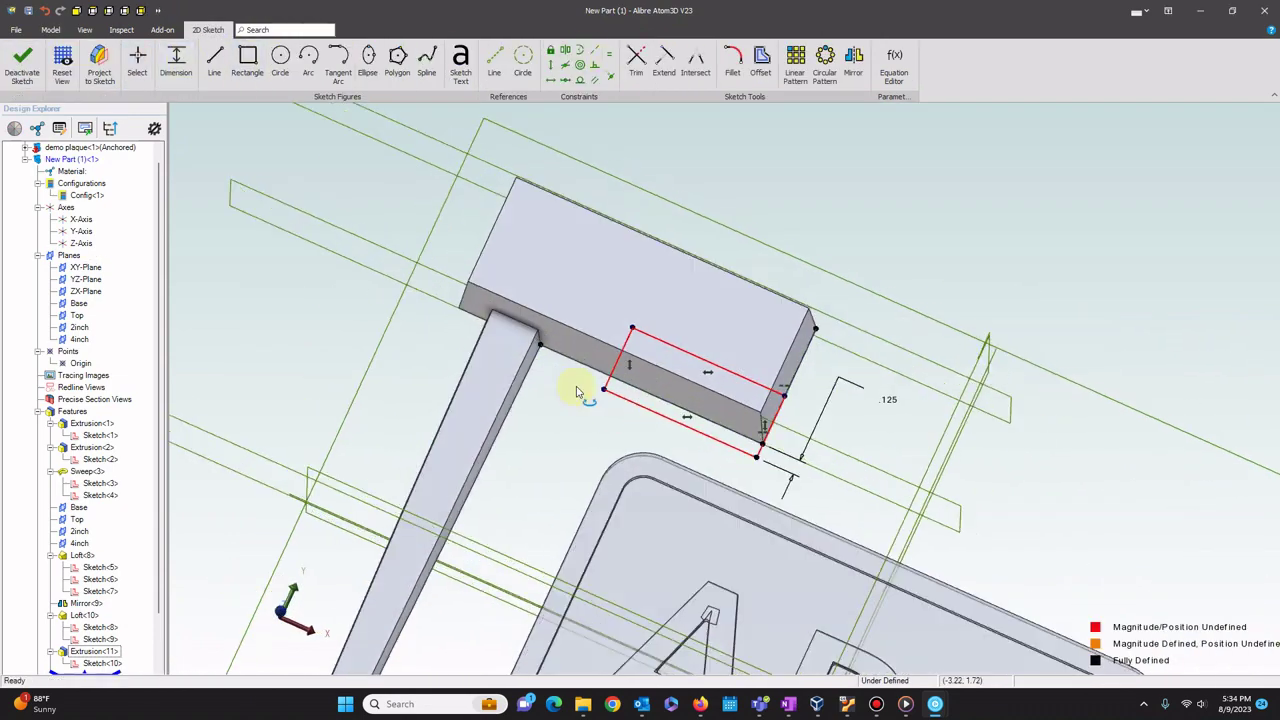
pyautogui.click(577, 419)
# Extrude the rectangle up to the block's front face to form a deeper step in the underside.
pyautogui.click(61, 62)
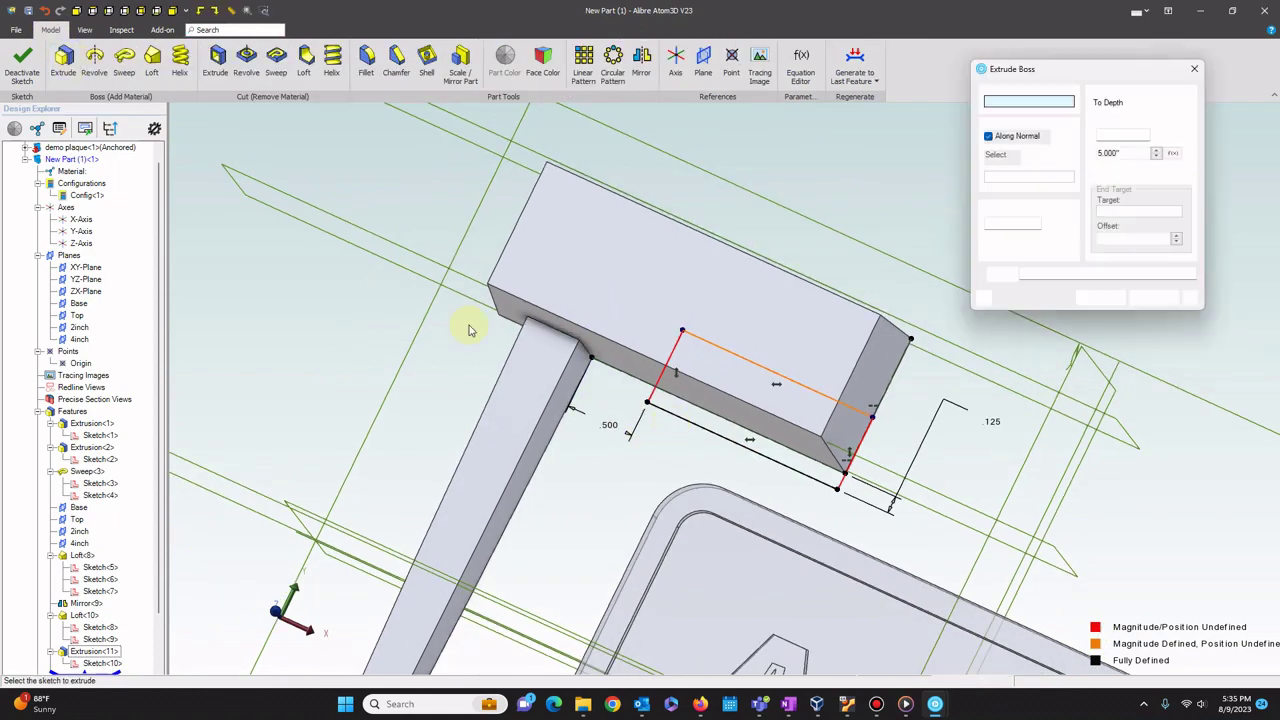
pyautogui.click(1140, 102)
pyautogui.click(834, 329)
pyautogui.moveTo(1008, 223); pyautogui.dragTo(988, 223)
pyautogui.press('Return')
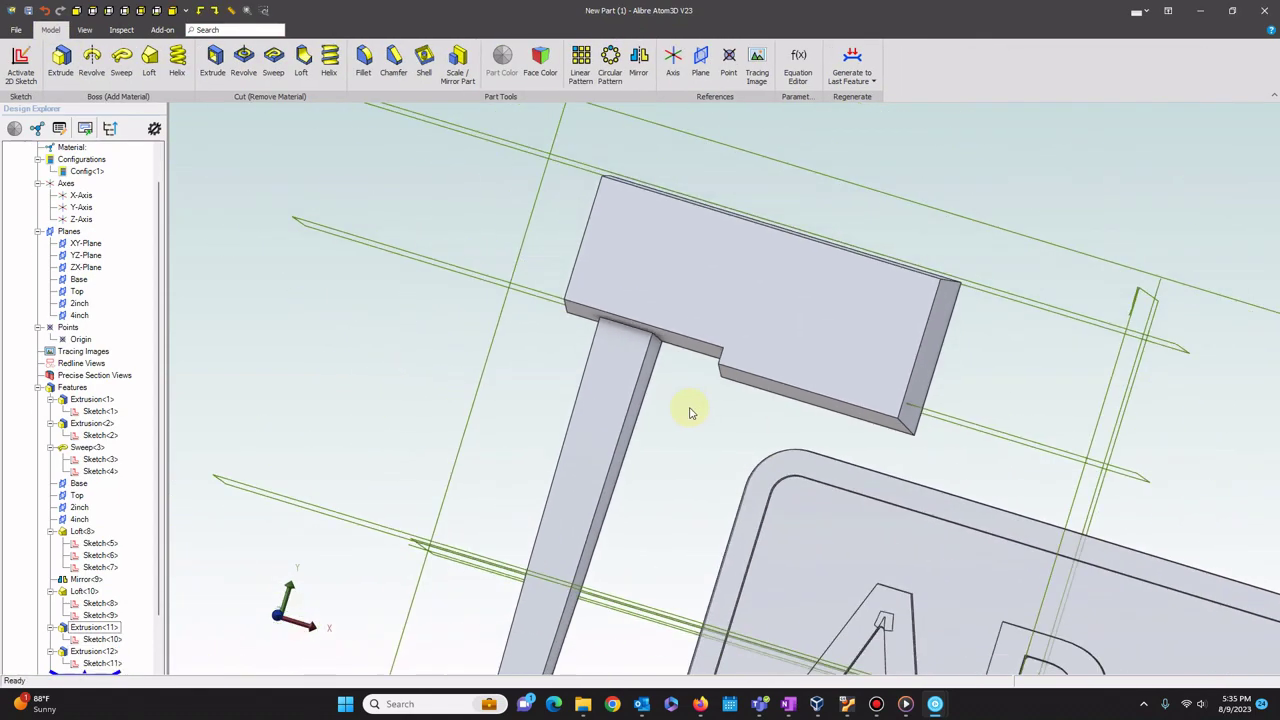
# Fillet the underside step's edges, the block's corner edge and the front face's perimeter with a .060 inch radius.
pyautogui.click(364, 62)
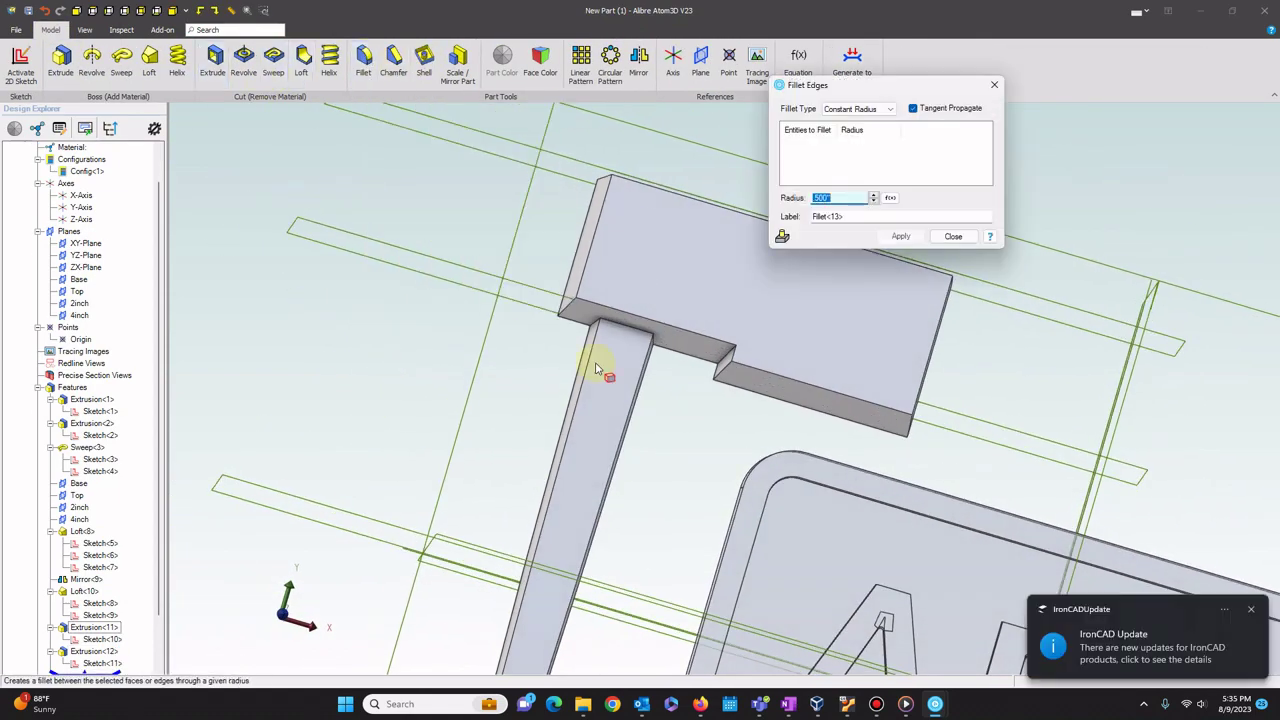
pyautogui.click(727, 364)
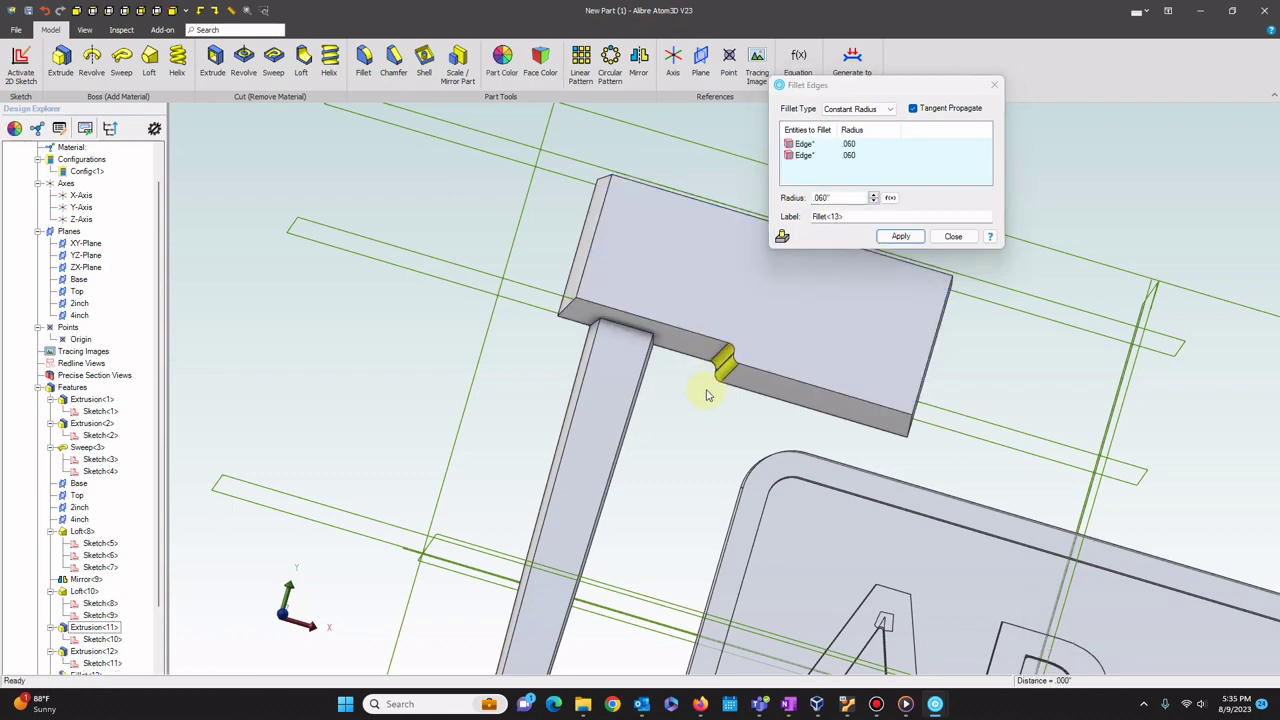
pyautogui.moveTo(706, 395); pyautogui.dragTo(645, 398, button='middle')
pyautogui.click(894, 438)
pyautogui.moveTo(530, 345); pyautogui.dragTo(607, 333, button='middle')
pyautogui.click(683, 328)
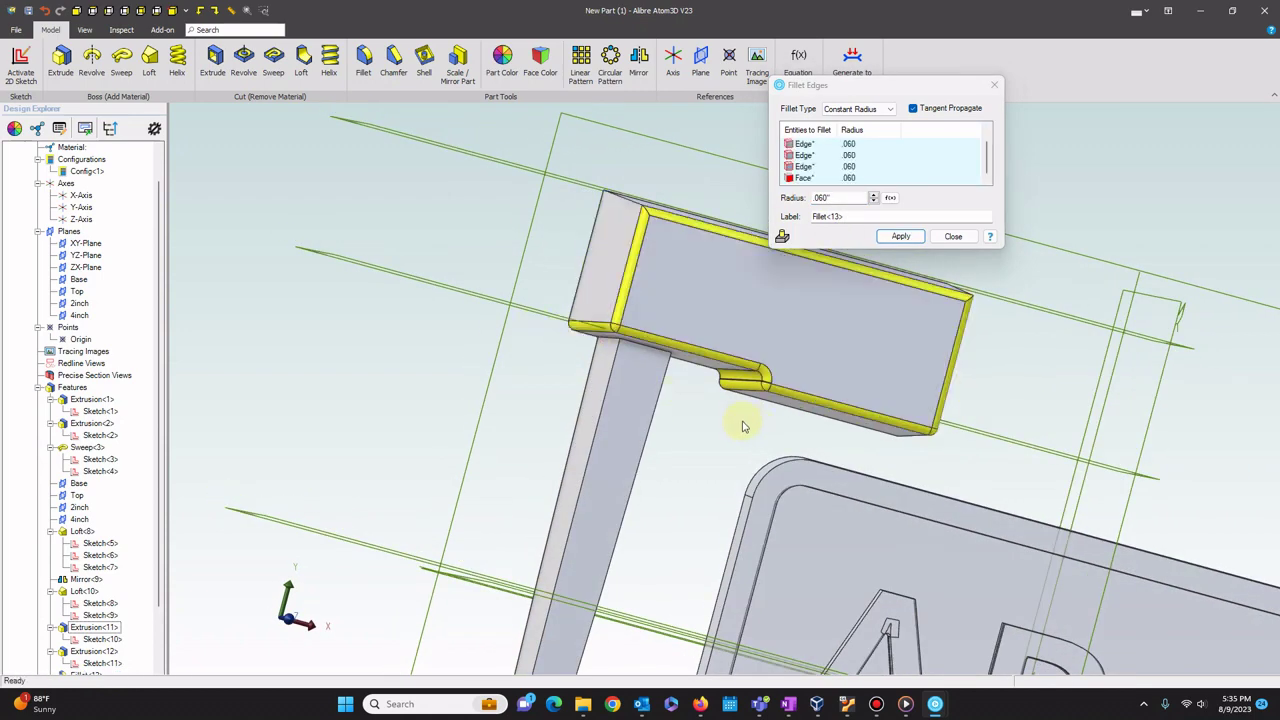
pyautogui.moveTo(737, 423); pyautogui.dragTo(897, 234, button='middle')
pyautogui.click(900, 236)
pyautogui.click(942, 240)
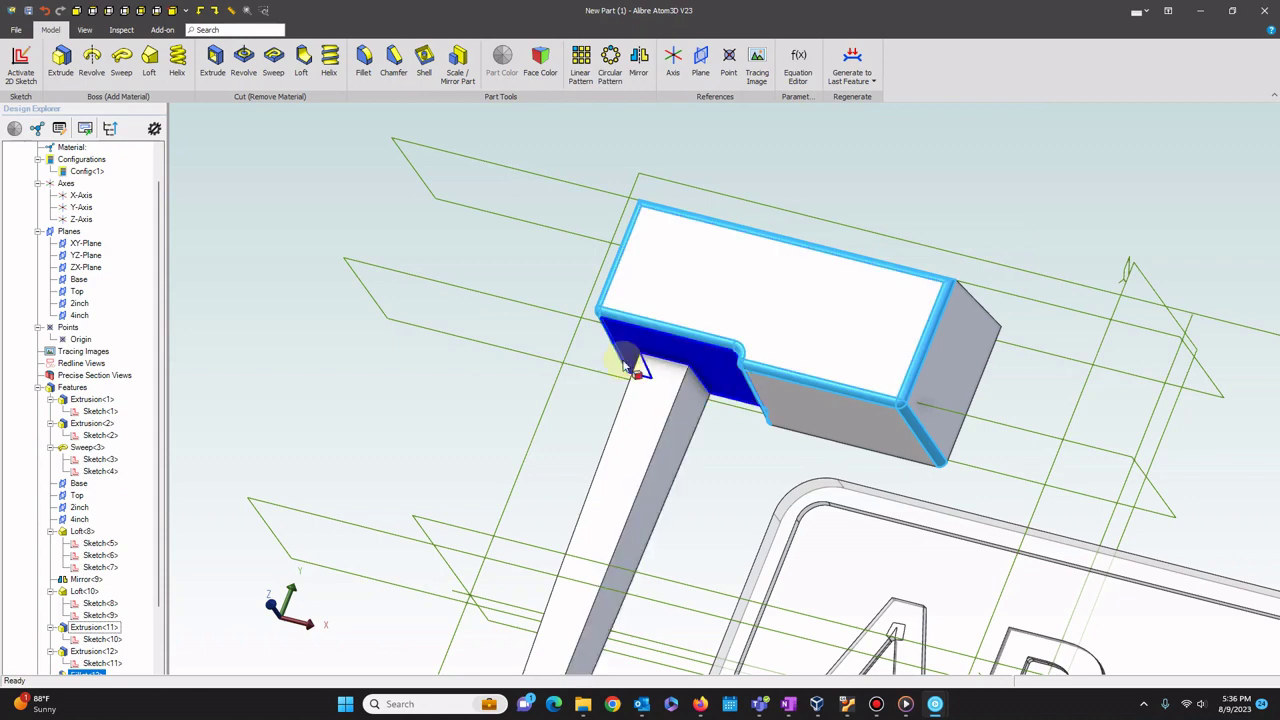
# Fillet the edges where the sprue meets the block's underside with a .160 inch radius.
pyautogui.click(364, 62)
pyautogui.moveTo(833, 197); pyautogui.dragTo(814, 201)
pyautogui.write('.1')
pyautogui.click(850, 150)
pyautogui.write('.16')
pyautogui.click(854, 156)
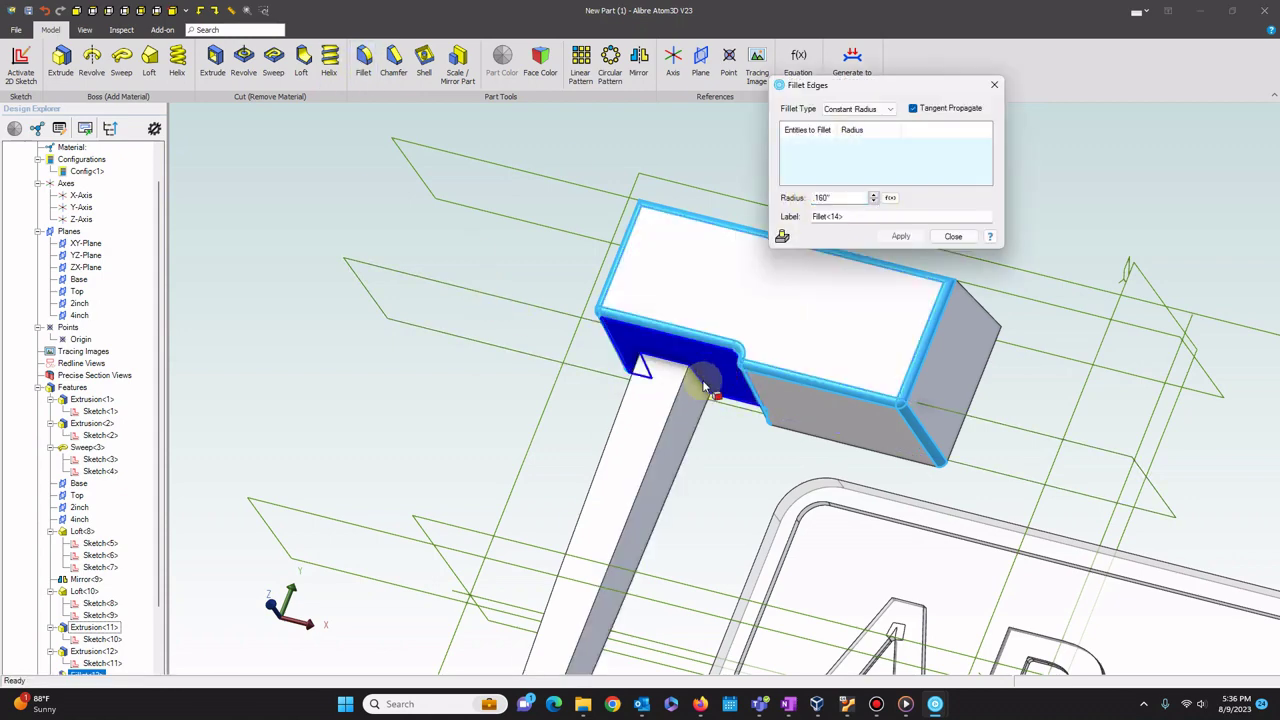
pyautogui.click(703, 384)
pyautogui.moveTo(703, 386); pyautogui.dragTo(720, 422, button='middle')
pyautogui.click(622, 376)
pyautogui.moveTo(622, 380); pyautogui.dragTo(652, 466, button='middle')
pyautogui.click(569, 403)
pyautogui.click(901, 237)
pyautogui.click(952, 238)
# Roll the feature history back to just before the two block fillets.
pyautogui.scroll(-5, 769, 323)
pyautogui.moveTo(769, 323)
pyautogui.mouseDown(button='middle')
pyautogui.moveTo(734, 231)
pyautogui.moveTo(780, 212)
pyautogui.mouseUp(button='middle')
pyautogui.scroll(4, 760, 210)
pyautogui.click(773, 200)
pyautogui.scroll(-2, 110, 560)
pyautogui.moveTo(86, 627); pyautogui.dragTo(106, 581)
# Create a sketch on the block's upper face and extrude its profile as an additional boss.
pyautogui.moveTo(592, 372); pyautogui.dragTo(612, 402, button='middle')
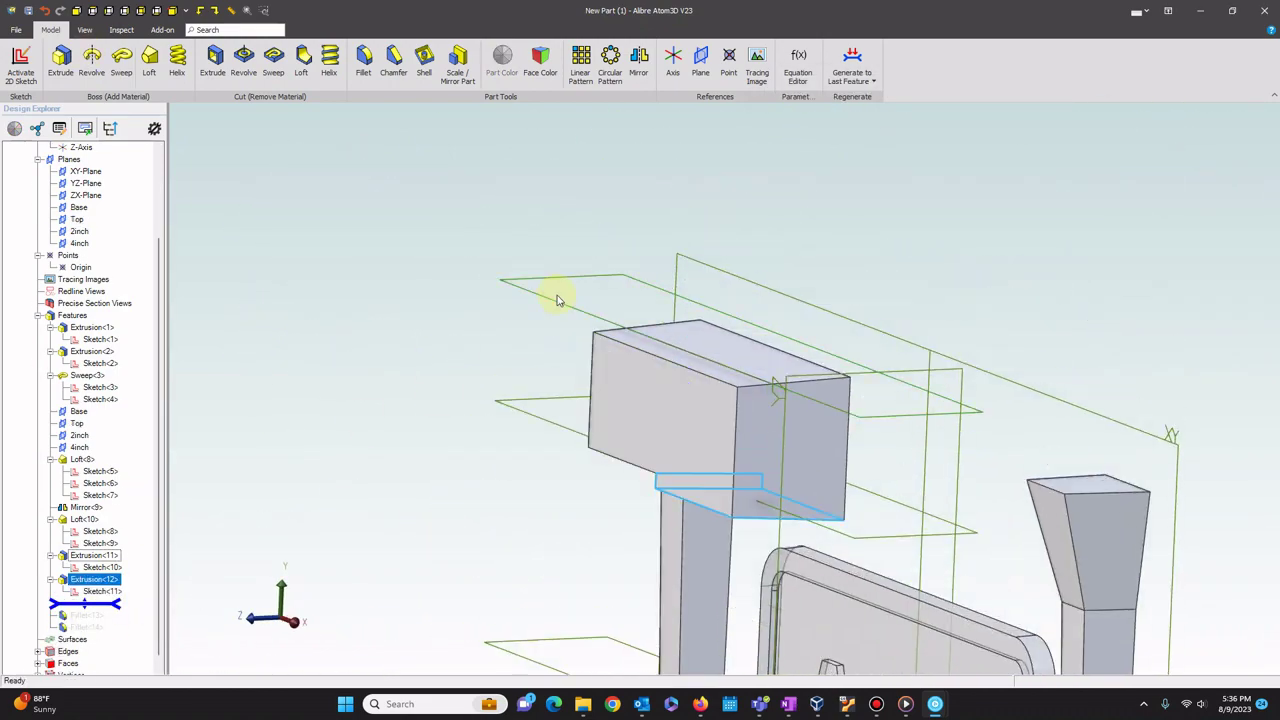
pyautogui.click(21, 65)
pyautogui.click(712, 348)
pyautogui.click(848, 285)
pyautogui.click(50, 30)
pyautogui.click(61, 61)
pyautogui.click(1143, 106)
pyautogui.click(584, 406)
pyautogui.click(1103, 297)
# Roll the feature history forward again past both block fillets.
pyautogui.moveTo(900, 320)
pyautogui.mouseDown(button='middle')
pyautogui.moveTo(966, 351)
pyautogui.moveTo(856, 324)
pyautogui.moveTo(905, 318)
pyautogui.mouseUp(button='middle')
pyautogui.scroll(-4, 855, 324)
pyautogui.moveTo(86, 628); pyautogui.dragTo(88, 652)
# Sketch an arc between the runner's upper edge and the gate's side, and constrain the arc's upper end to the gate's side edge.
pyautogui.moveTo(446, 446); pyautogui.dragTo(480, 432, button='middle')
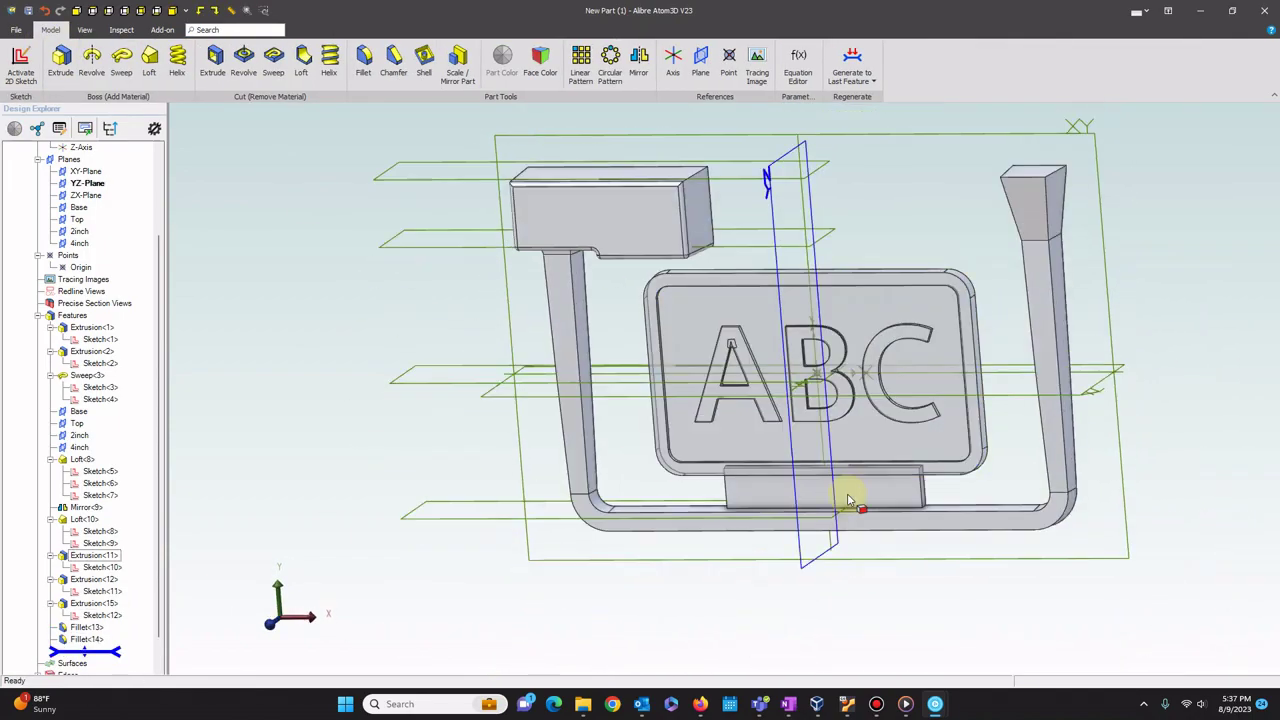
pyautogui.scroll(4, 849, 497)
pyautogui.moveTo(860, 490)
pyautogui.mouseDown(button='middle')
pyautogui.moveTo(900, 525)
pyautogui.moveTo(651, 457)
pyautogui.moveTo(560, 289)
pyautogui.mouseUp(button='middle')
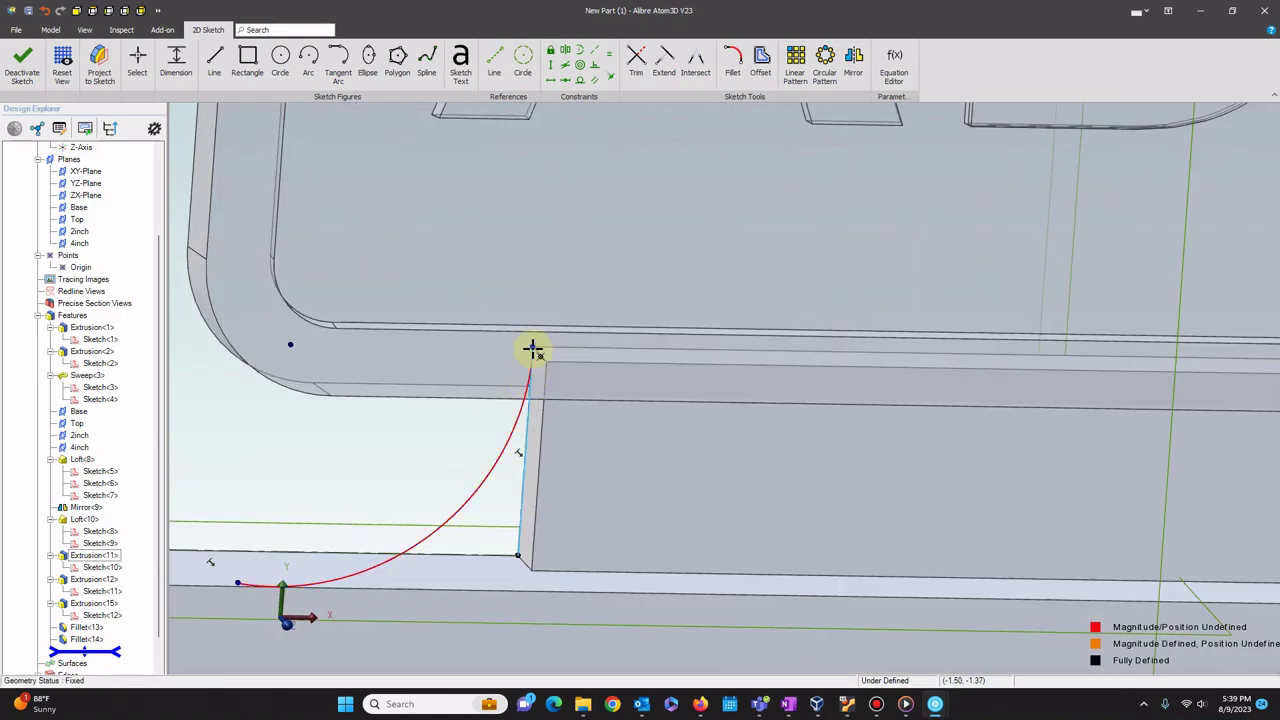
pyautogui.click(565, 65)
pyautogui.click(484, 347)
pyautogui.click(532, 347)
# Constrain the arc tangent to the runner's upper edge and the gate's side edge, and adjust its size.
pyautogui.scroll(-3, 463, 389)
pyautogui.click(480, 526)
pyautogui.click(540, 500)
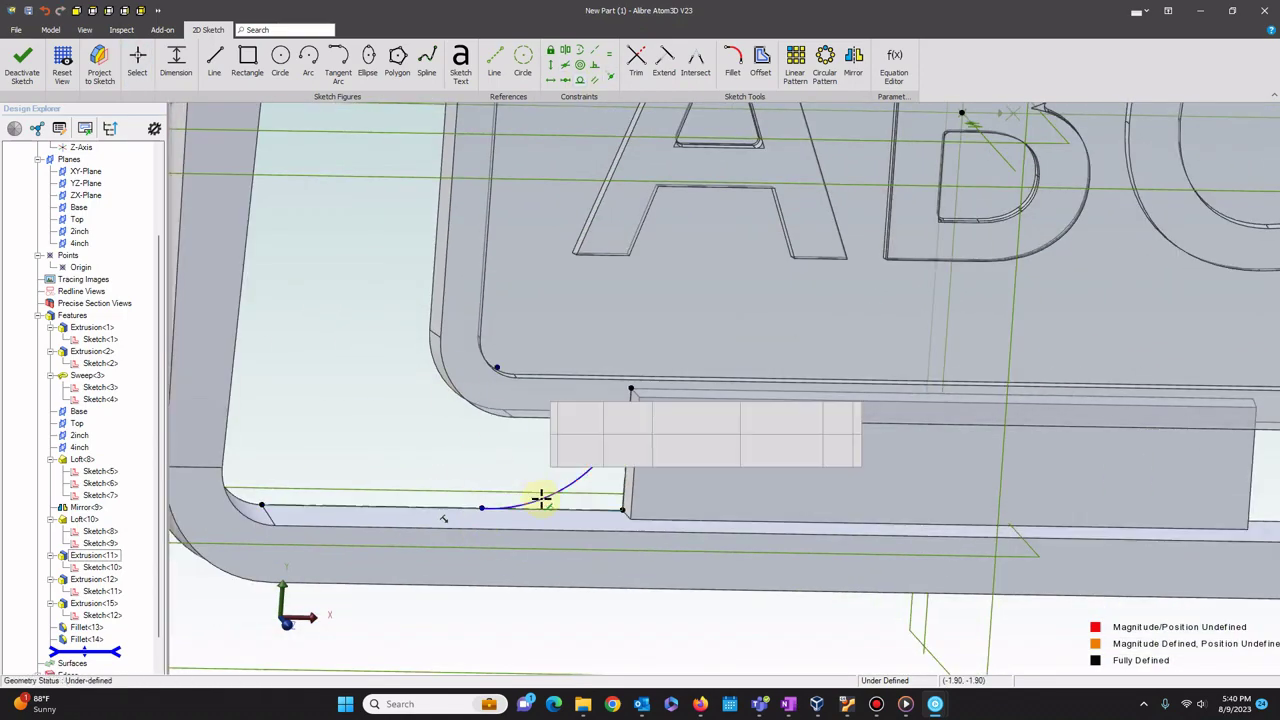
pyautogui.click(459, 432)
pyautogui.moveTo(621, 449); pyautogui.dragTo(357, 440, button='middle')
pyautogui.click(464, 450)
pyautogui.press('Escape')
pyautogui.moveTo(394, 506); pyautogui.dragTo(412, 527)
pyautogui.moveTo(412, 500); pyautogui.dragTo(560, 460, button='middle')
pyautogui.scroll(1, 560, 460)
# Set the arc's radius to .3 inch.
pyautogui.click(176, 62)
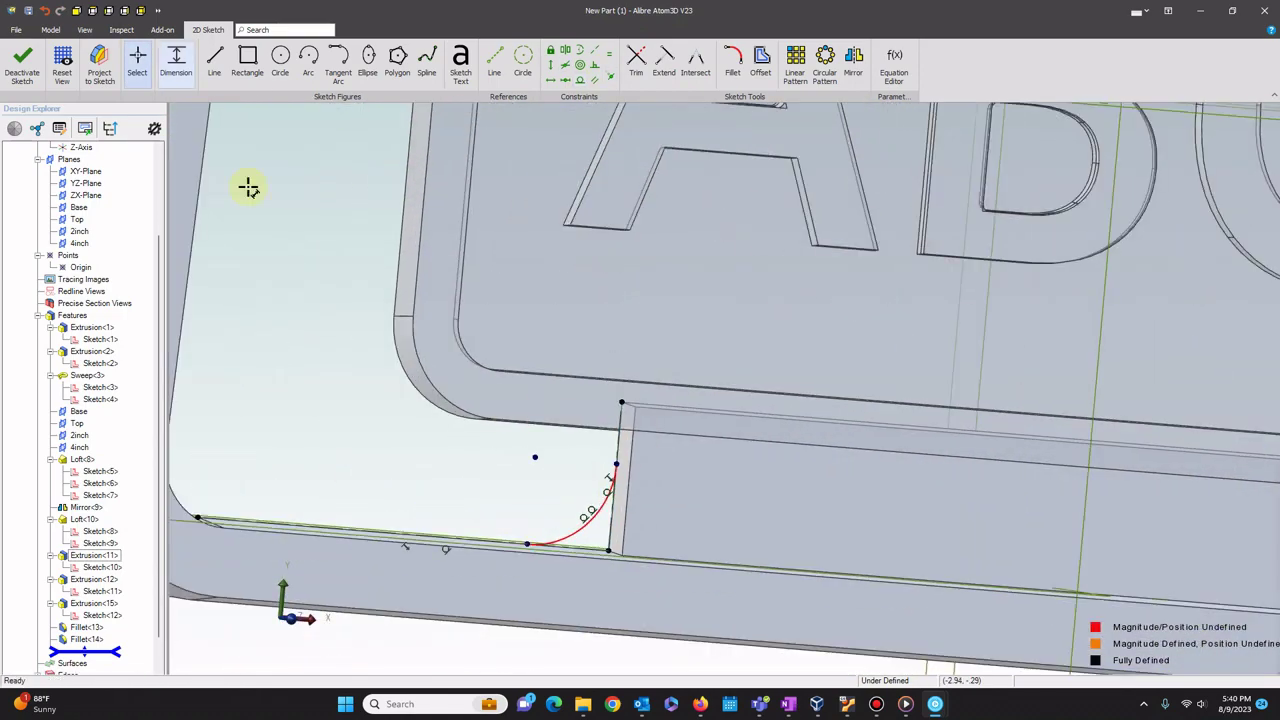
pyautogui.write('.2')
pyautogui.press('Return')
pyautogui.doubleClick(729, 636)
pyautogui.write('.3')
pyautogui.press('Return')
pyautogui.scroll(-2, 702, 517)
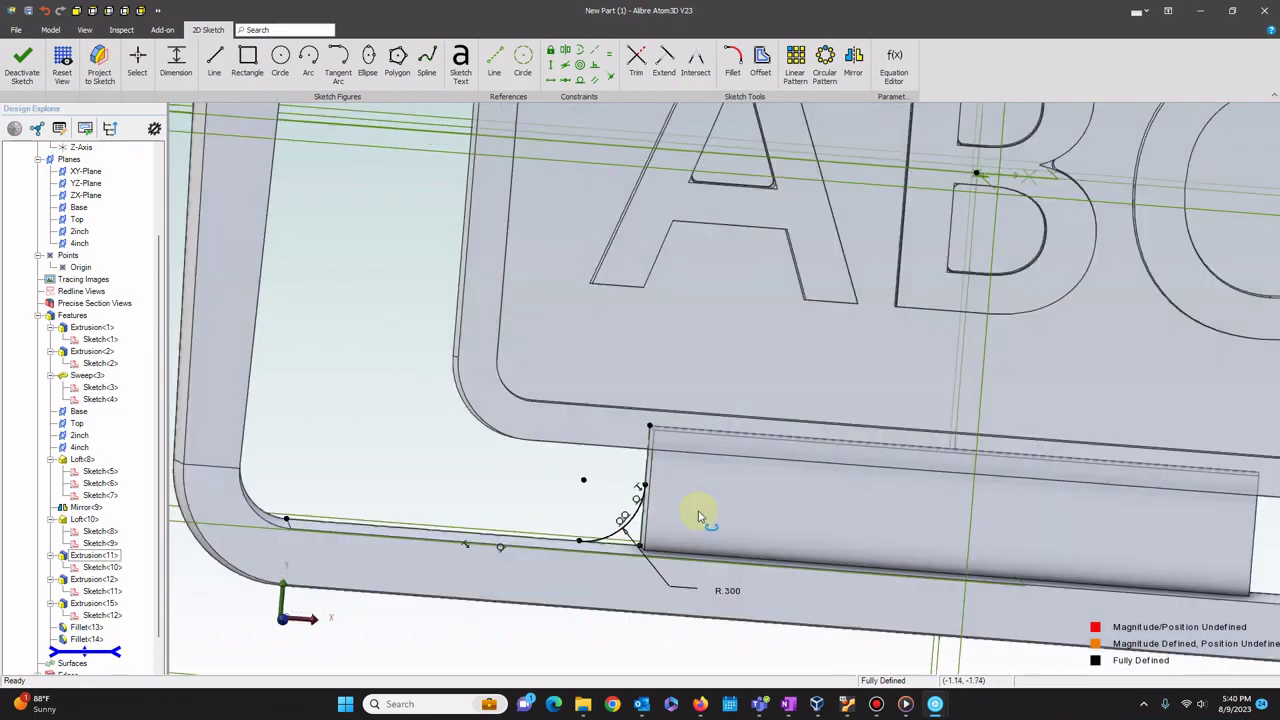
# Close the arc profile with straight lines inside the gate and runner and extrude it to geometry with a -5° draft.
pyautogui.moveTo(700, 517); pyautogui.dragTo(677, 537, button='middle')
pyautogui.scroll(-2, 703, 511)
pyautogui.scroll(3, 675, 540)
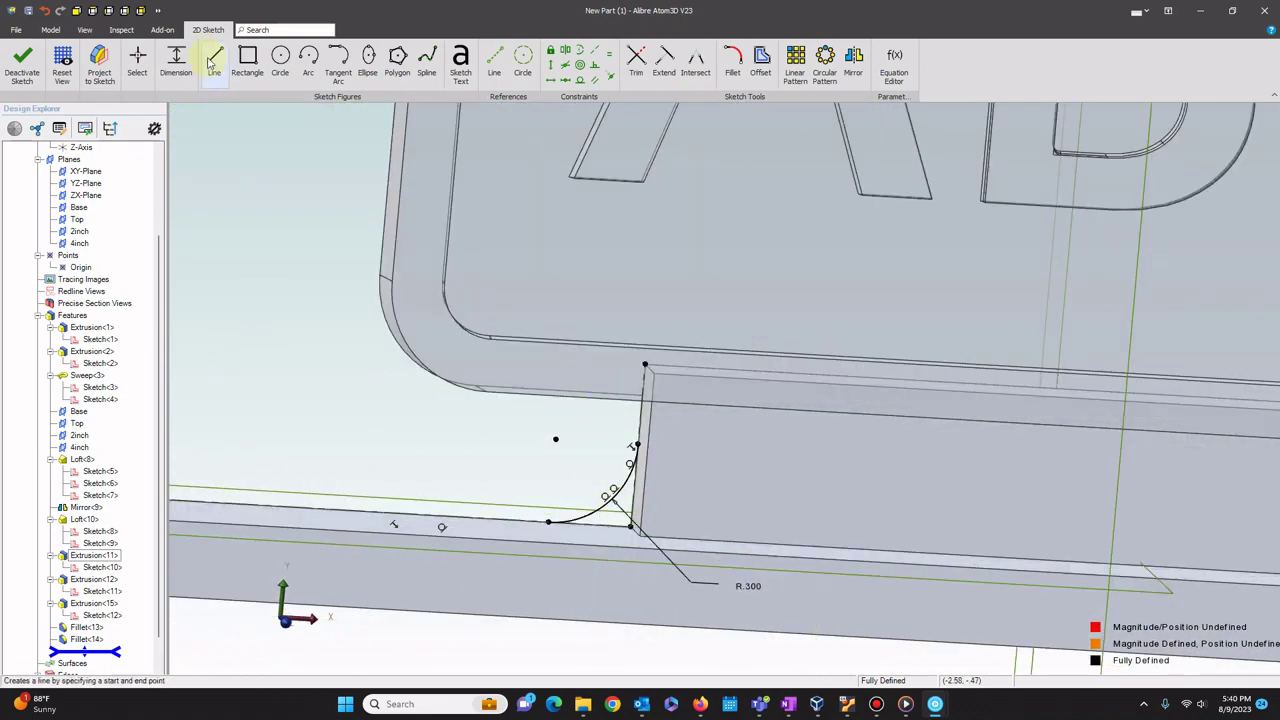
pyautogui.click(697, 581)
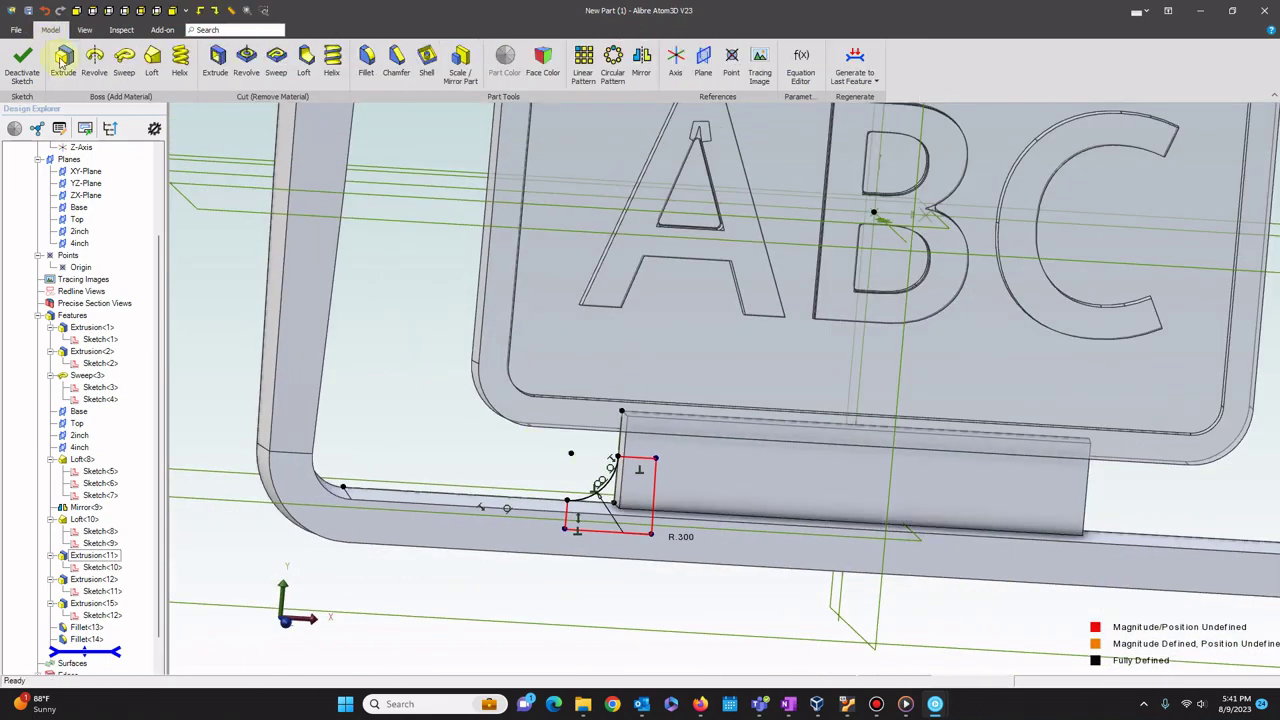
pyautogui.click(60, 62)
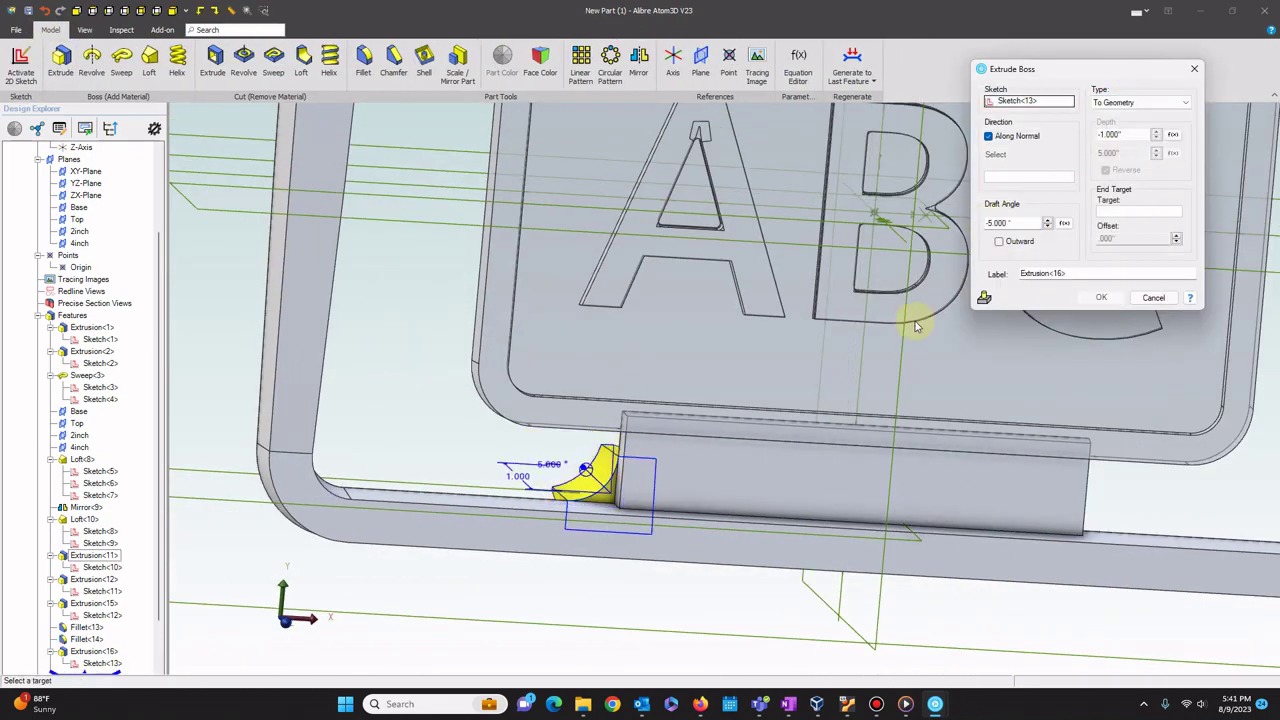
pyautogui.click(1101, 297)
# Fillet the edges where the gate meets the runner with a .040 inch radius.
pyautogui.click(363, 62)
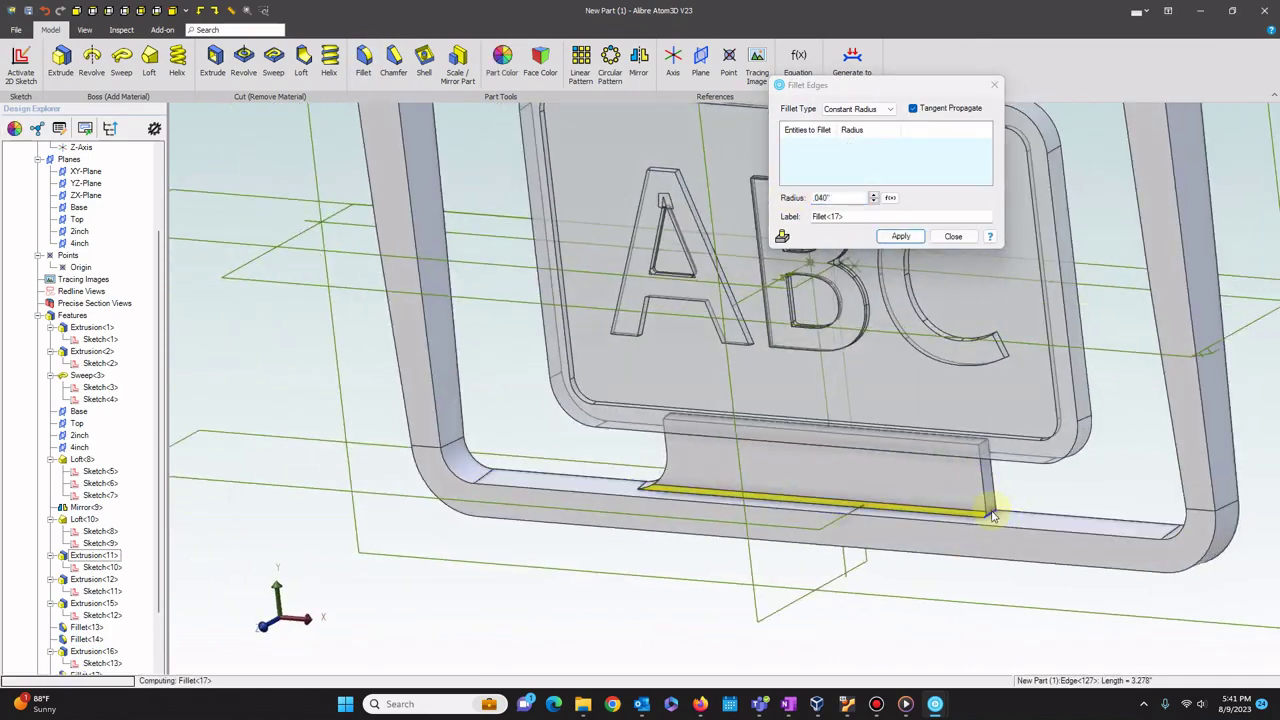
pyautogui.click(993, 515)
pyautogui.moveTo(993, 515); pyautogui.dragTo(639, 462, button='middle')
pyautogui.moveTo(923, 514); pyautogui.dragTo(898, 380, button='middle')
pyautogui.click(899, 237)
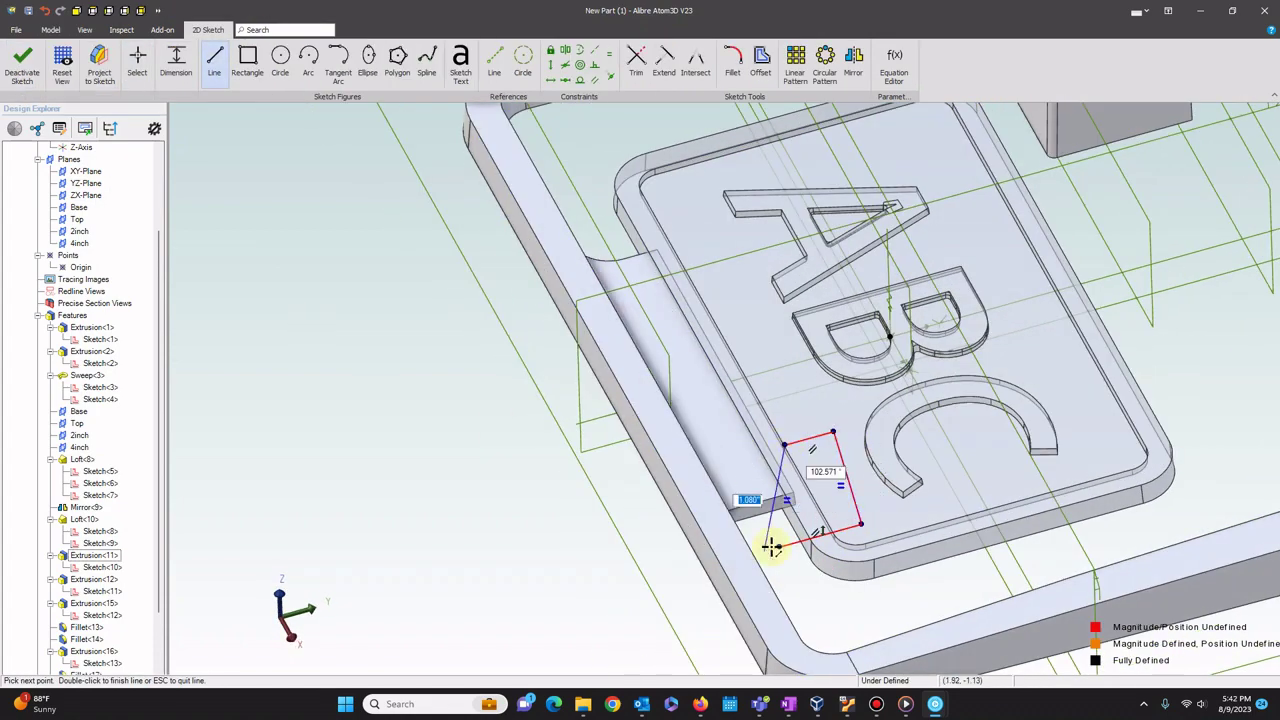
# Close the four-sided cut profile and constrain and move it onto the vertical edge where the gate meets the plaque.
pyautogui.click(778, 547)
pyautogui.click(565, 80)
pyautogui.moveTo(814, 557); pyautogui.dragTo(737, 437, button='middle')
pyautogui.click(595, 80)
pyautogui.moveTo(608, 293); pyautogui.dragTo(679, 524, button='middle')
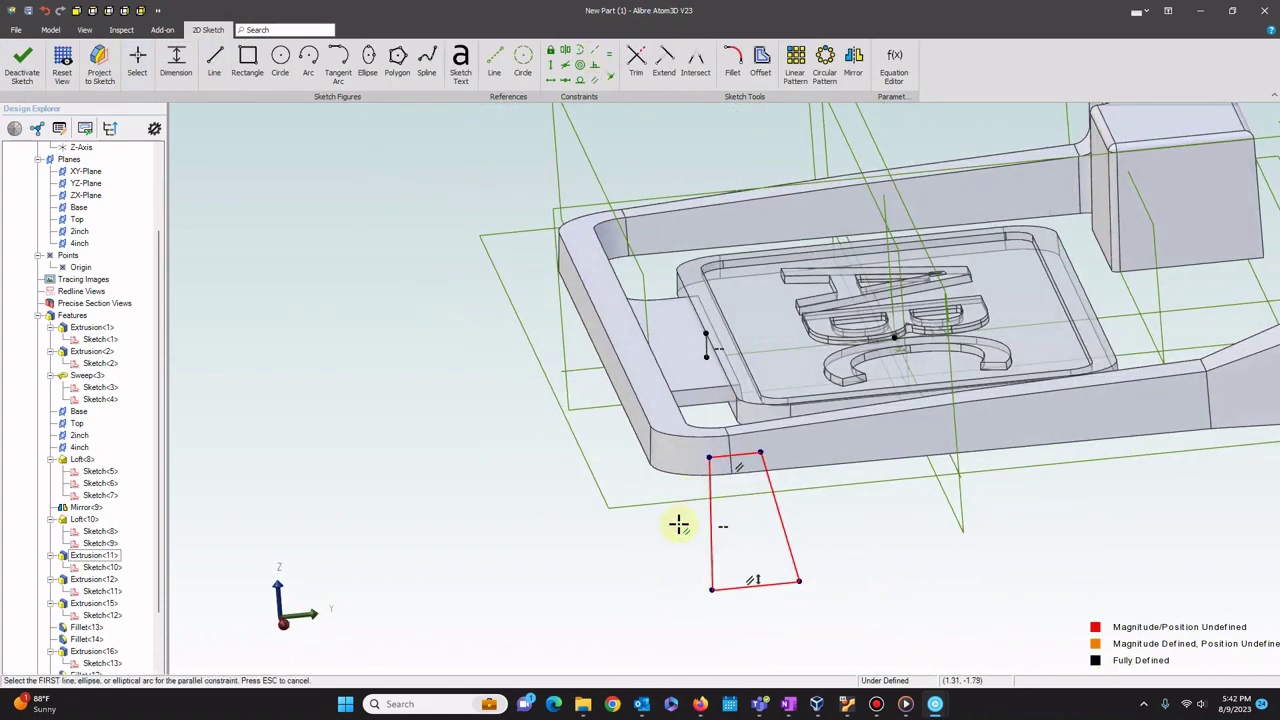
pyautogui.click(709, 357)
pyautogui.scroll(3, 709, 357)
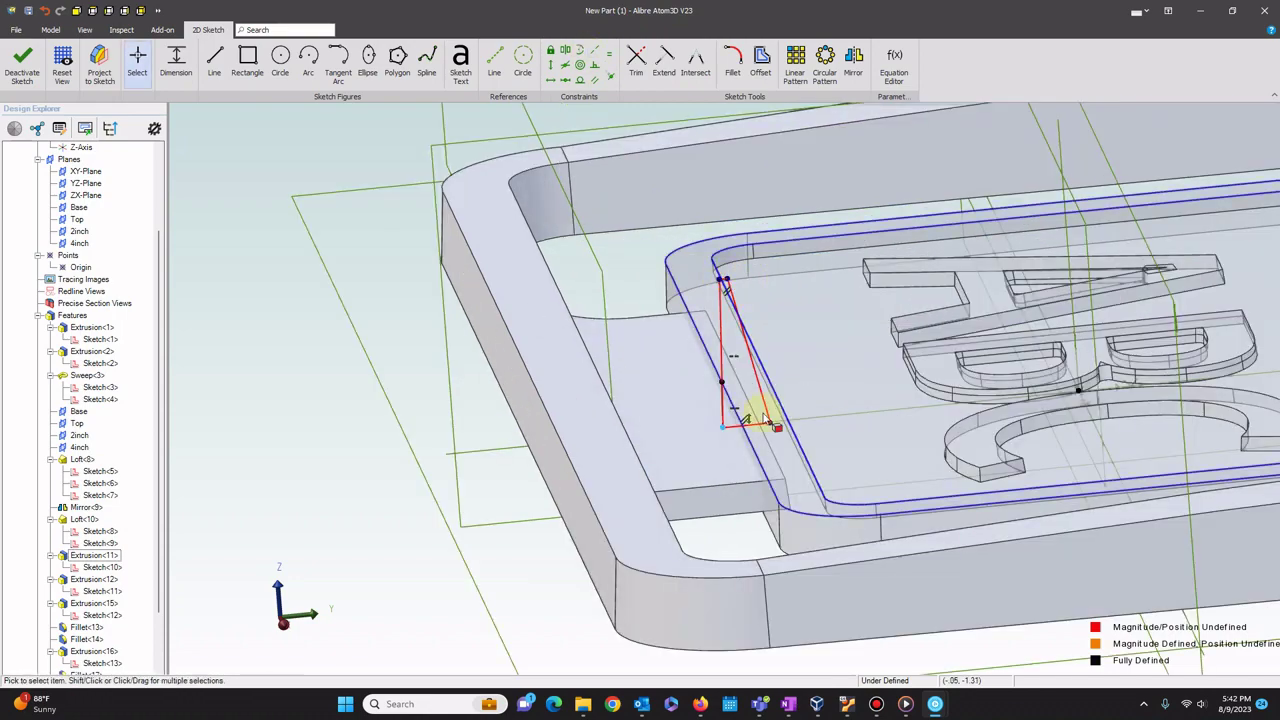
pyautogui.moveTo(757, 420); pyautogui.dragTo(757, 300, button='middle')
pyautogui.moveTo(757, 352); pyautogui.dragTo(823, 349)
pyautogui.moveTo(823, 349); pyautogui.dragTo(823, 470, button='middle')
# Extrude-cut the closed profile along the edge where the gate meets the plaque.
pyautogui.click(50, 30)
pyautogui.click(215, 62)
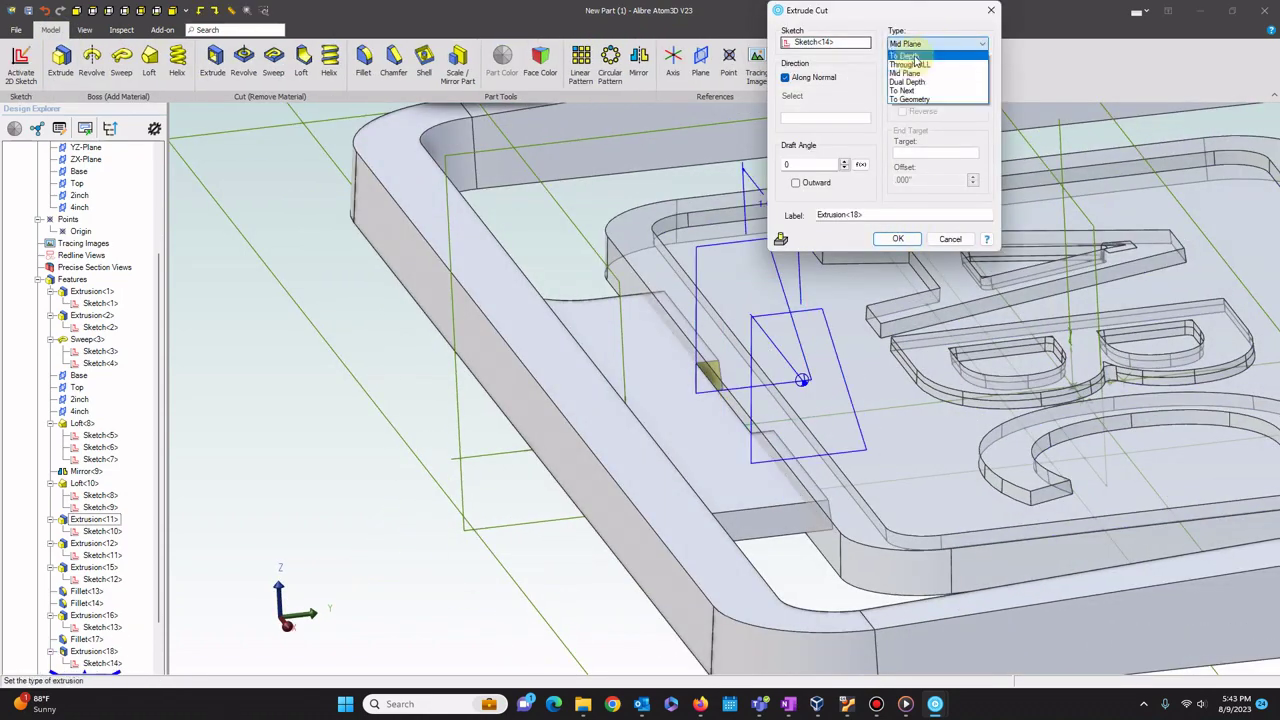
pyautogui.click(897, 239)
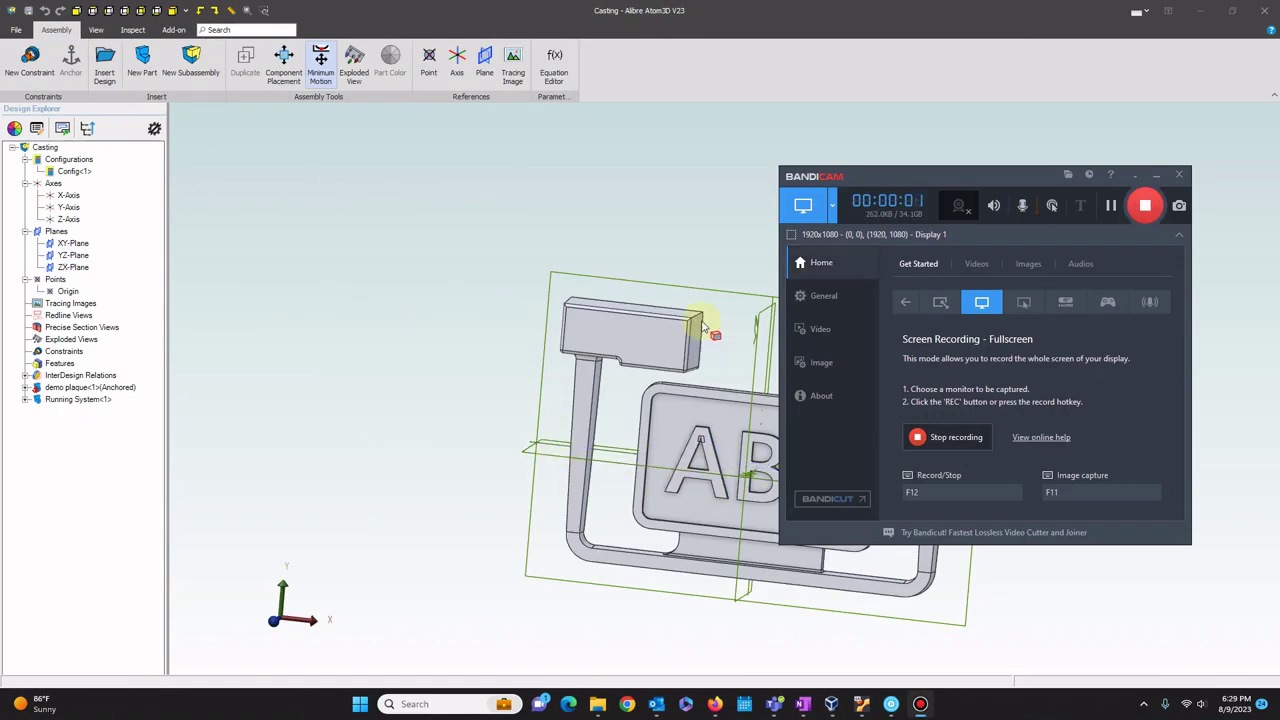
# Edit the Running System part within the Casting assembly and open the sprue's square cross-section sketch on the 2inch plane.
pyautogui.rightClick(585, 430)
pyautogui.click(583, 452)
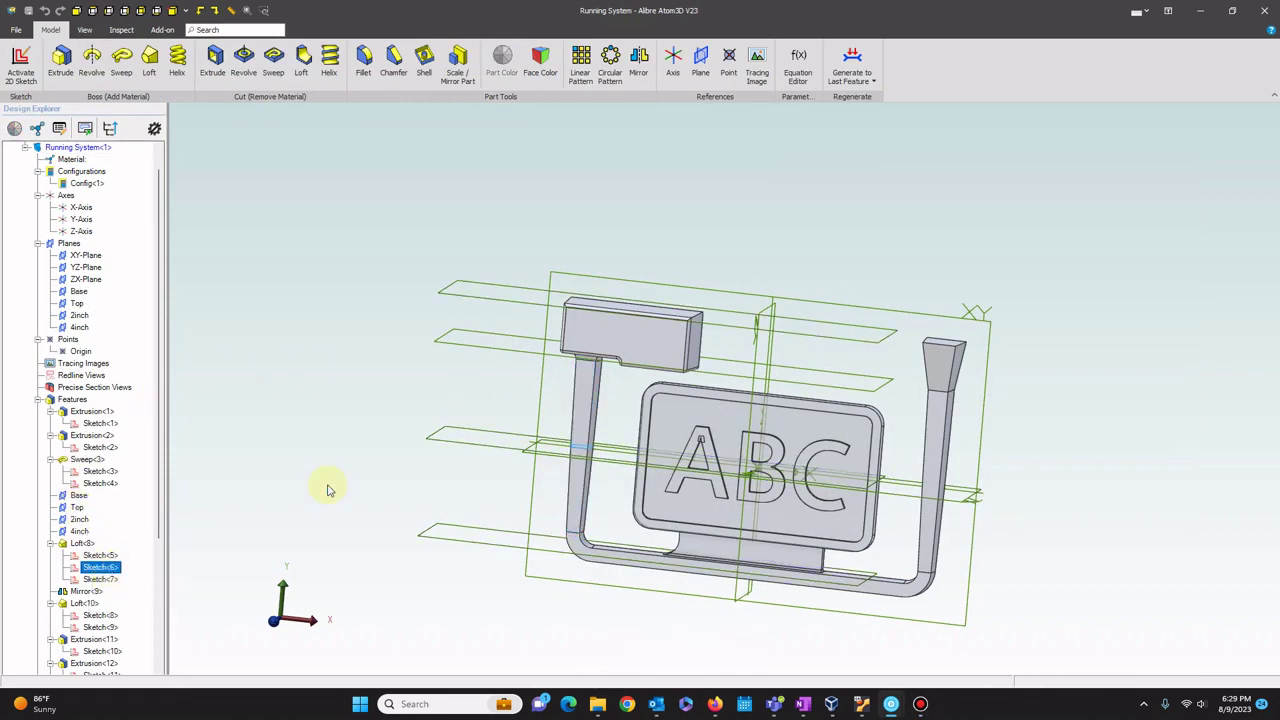
pyautogui.moveTo(418, 402); pyautogui.dragTo(443, 486, button='middle')
pyautogui.scroll(6, 557, 386)
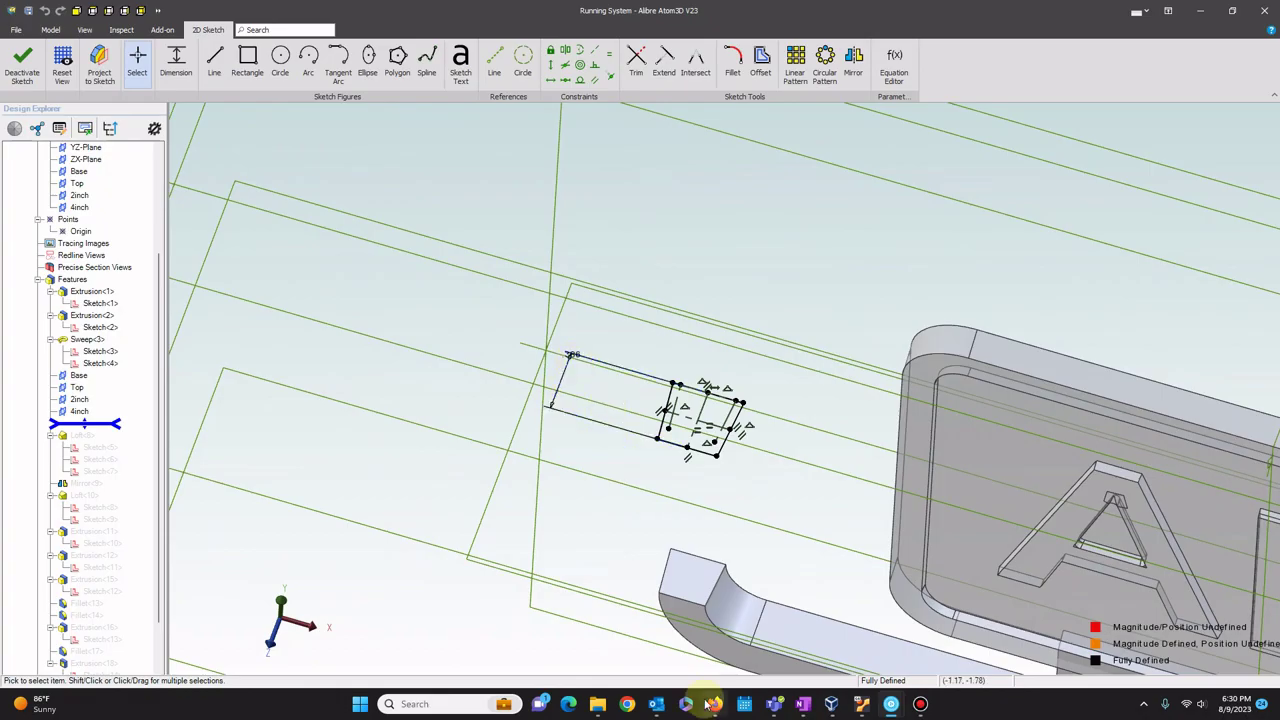
# Check the 2-inch square sprue size in the Sprue Dimensions v2 spreadsheet, set the sketch's side to .342 inch and close the sketch.
pyautogui.click(713, 704)
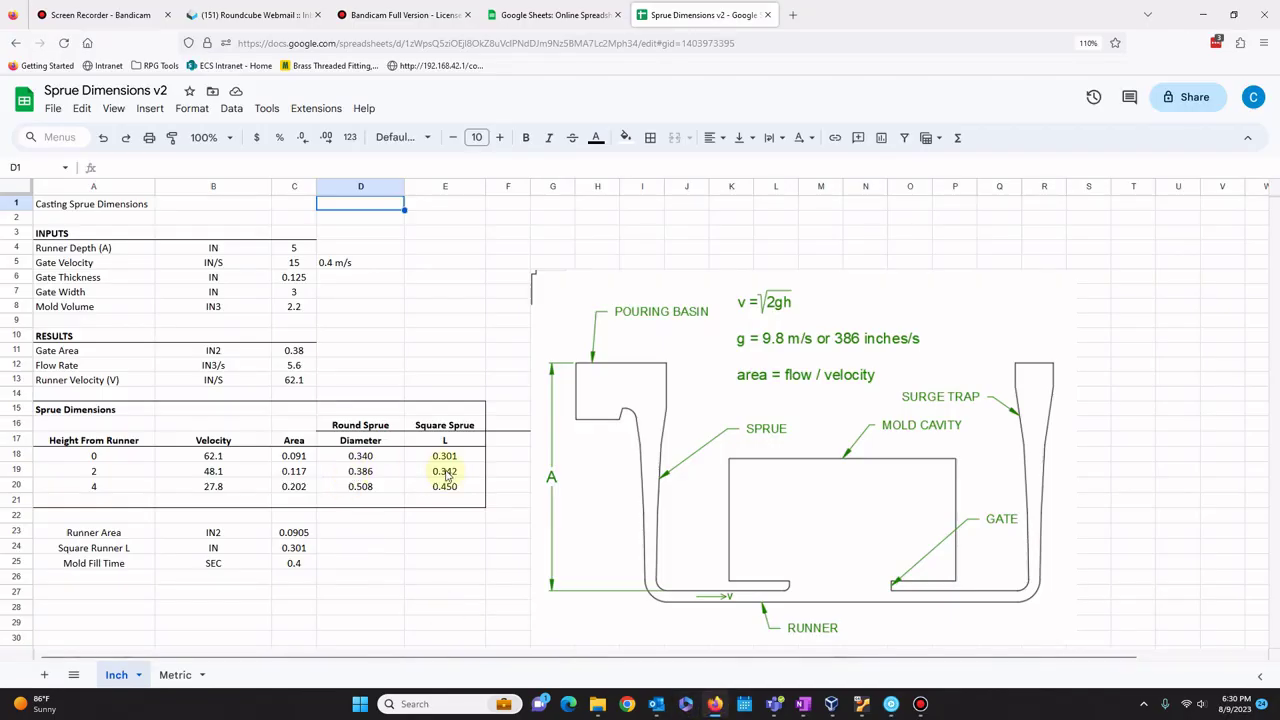
pyautogui.click(1205, 16)
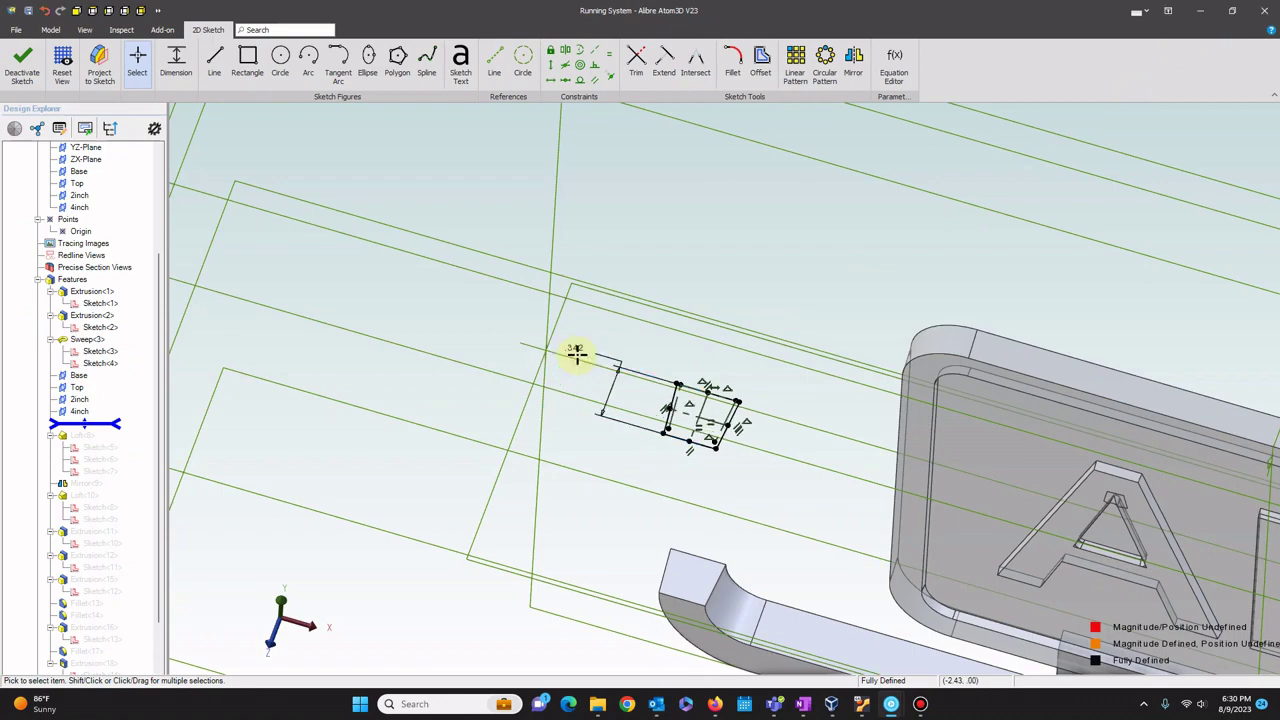
pyautogui.click(21, 62)
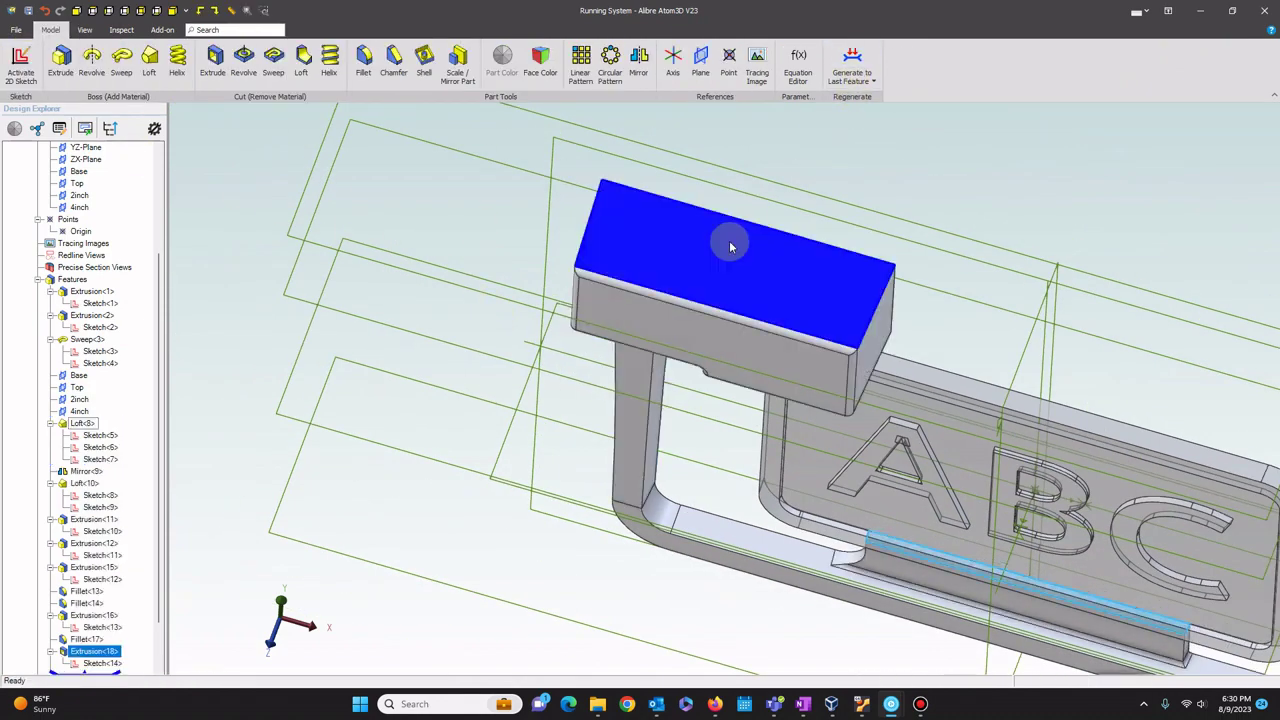
# Save the updated Running System part and return to the Casting assembly to save it.
pyautogui.moveTo(730, 247); pyautogui.dragTo(811, 194, button='middle')
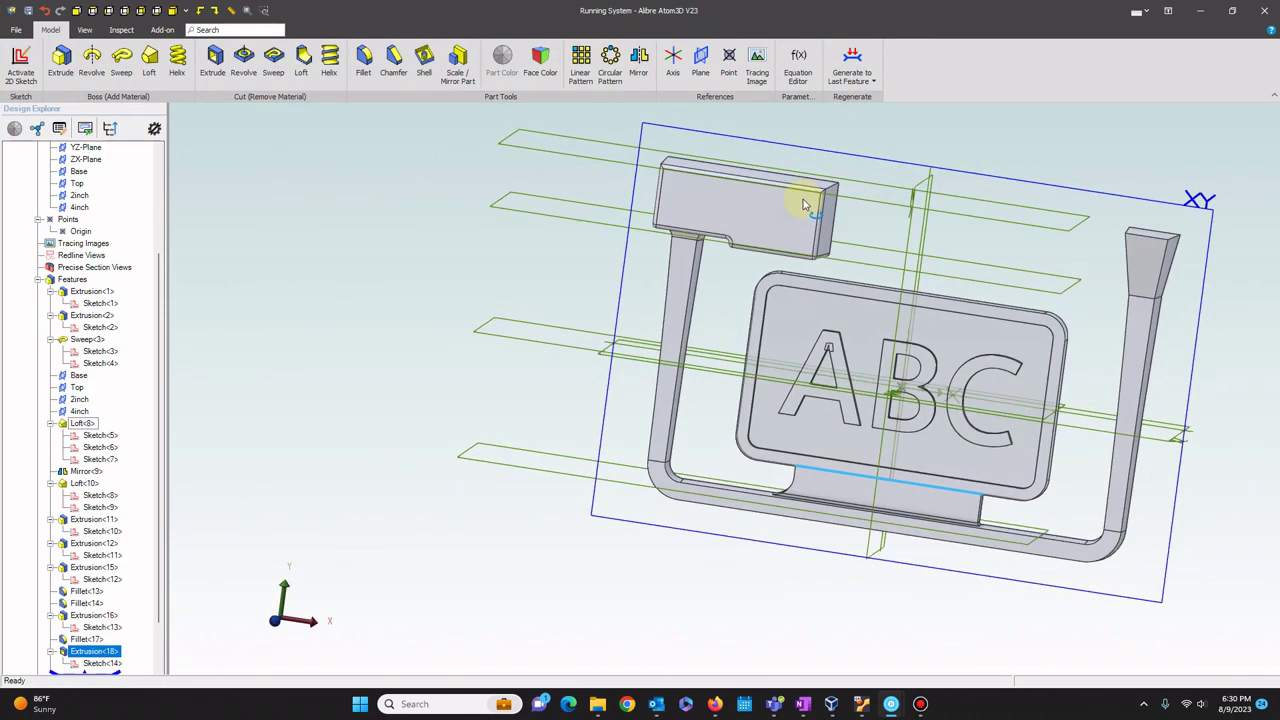
pyautogui.hotkey('ctrl', 's')
pyautogui.click(1056, 140)
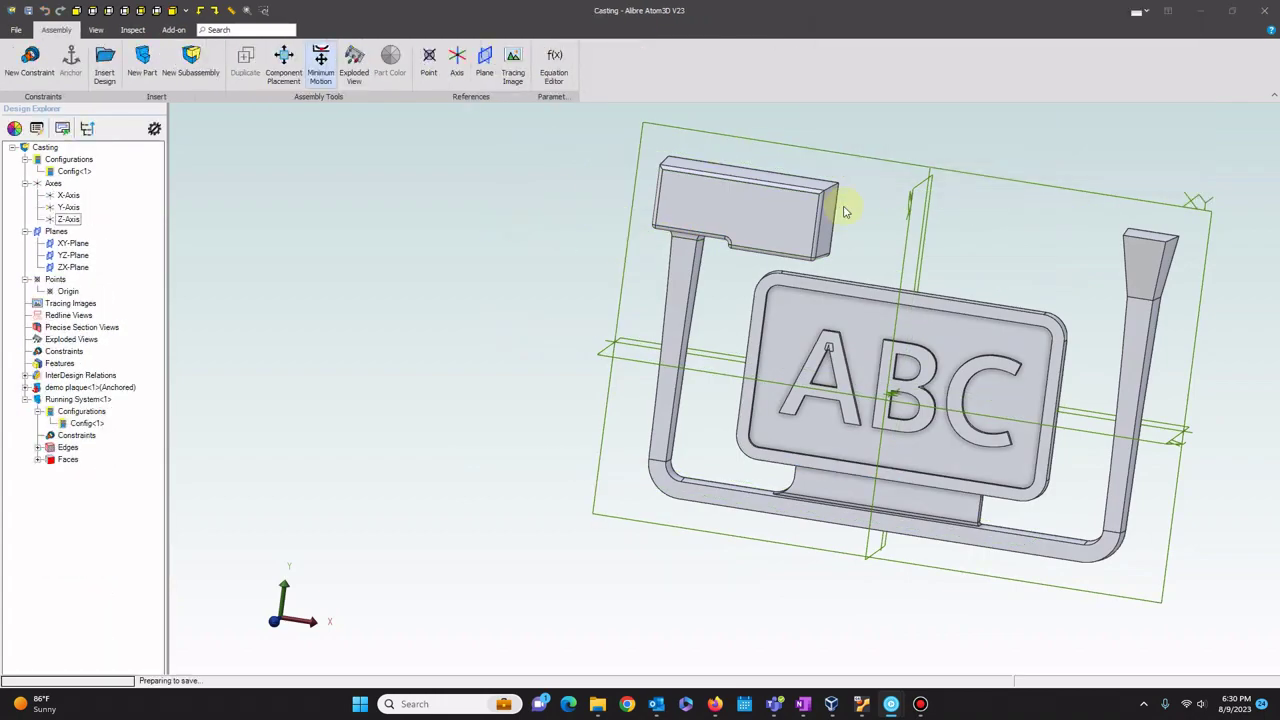